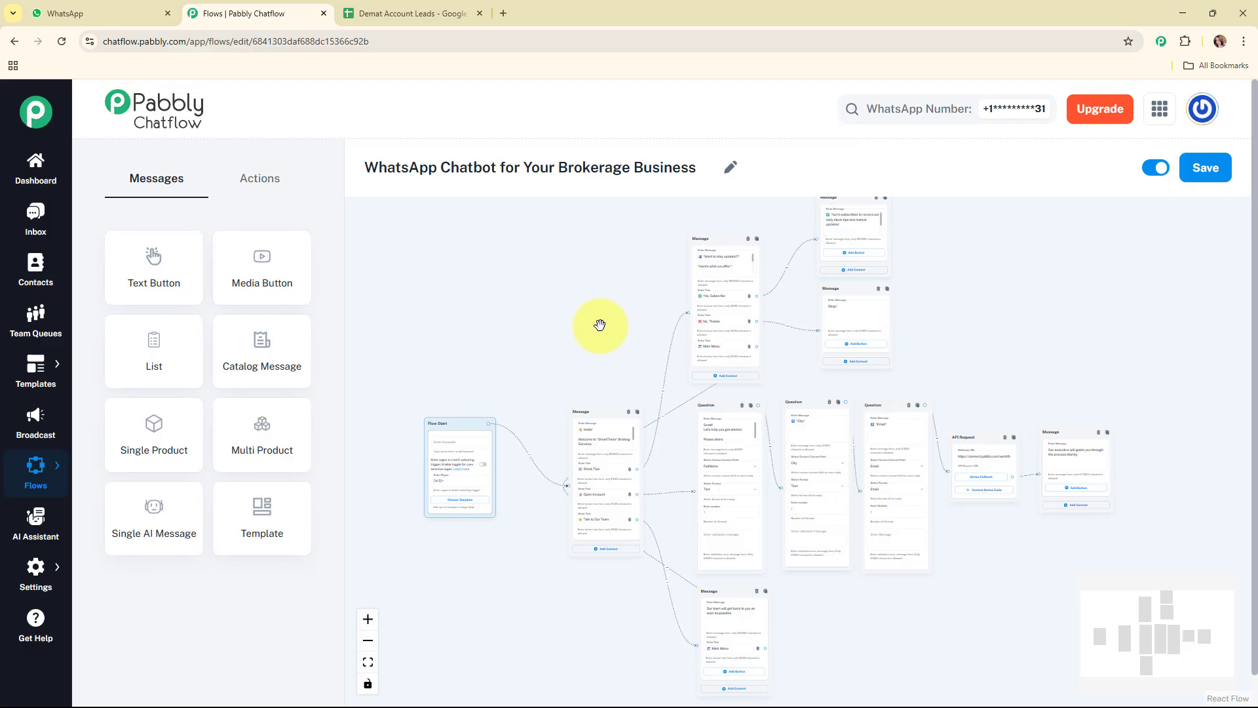
Switch to WhatsApp and send "Hey I am interested in your services." in the Pabbly Chatflow chat
click(121, 8)
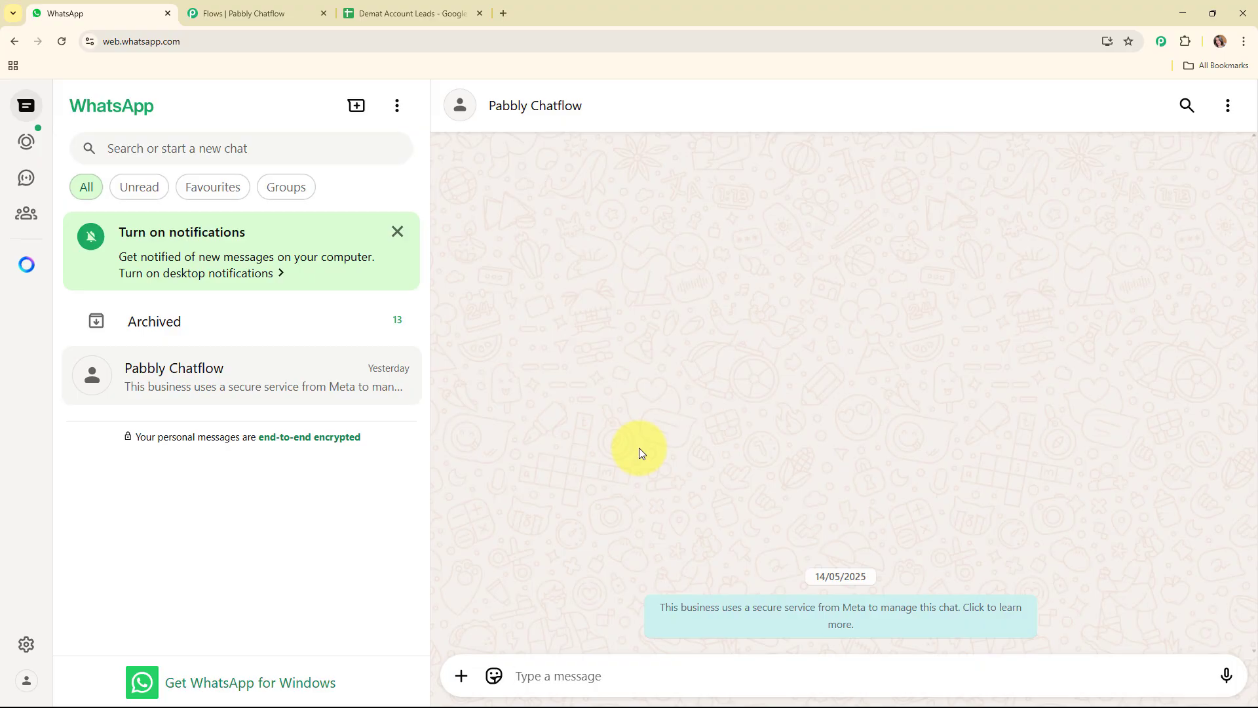
text(Hey I)
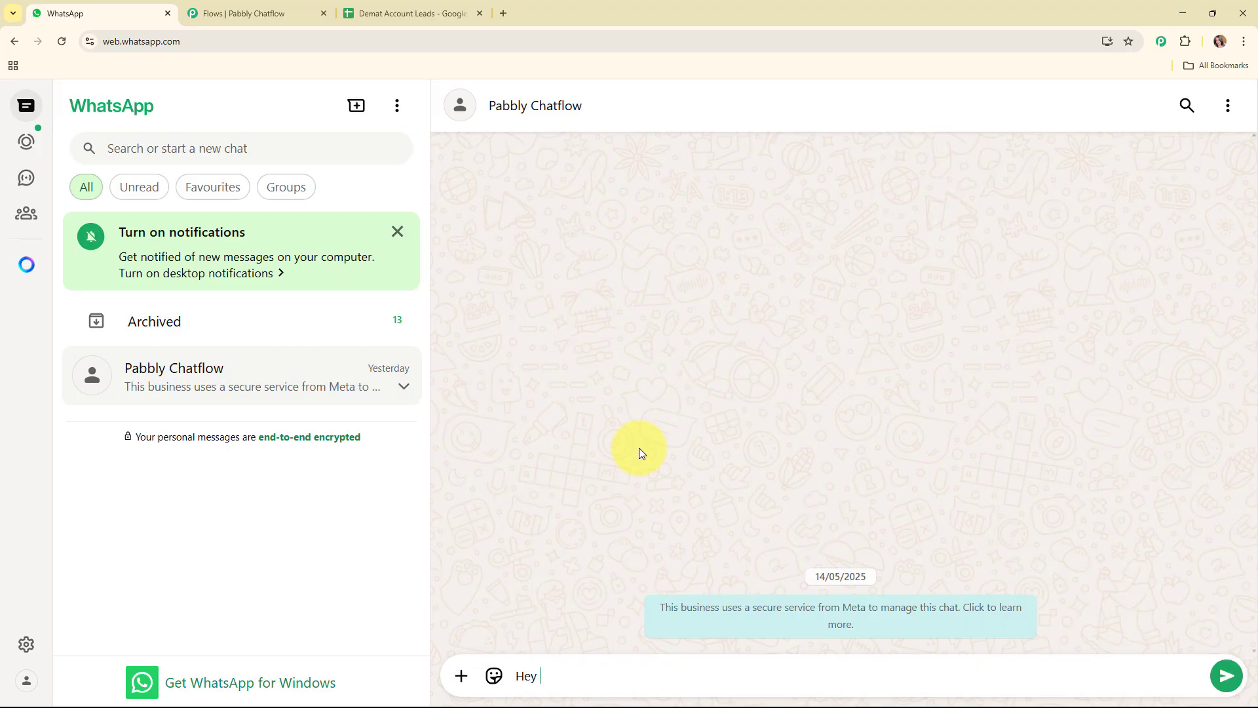
text( am)
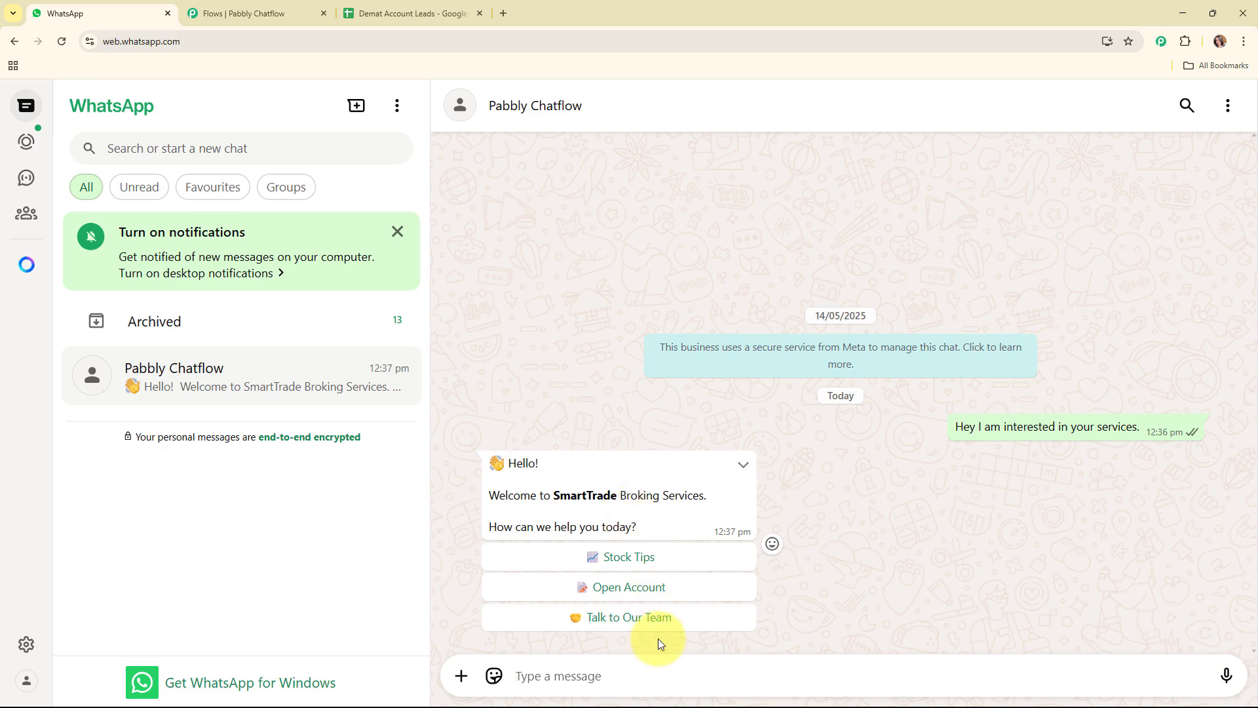
Choose Open Account in the chatbot's welcome message and reply with the full name
click(678, 593)
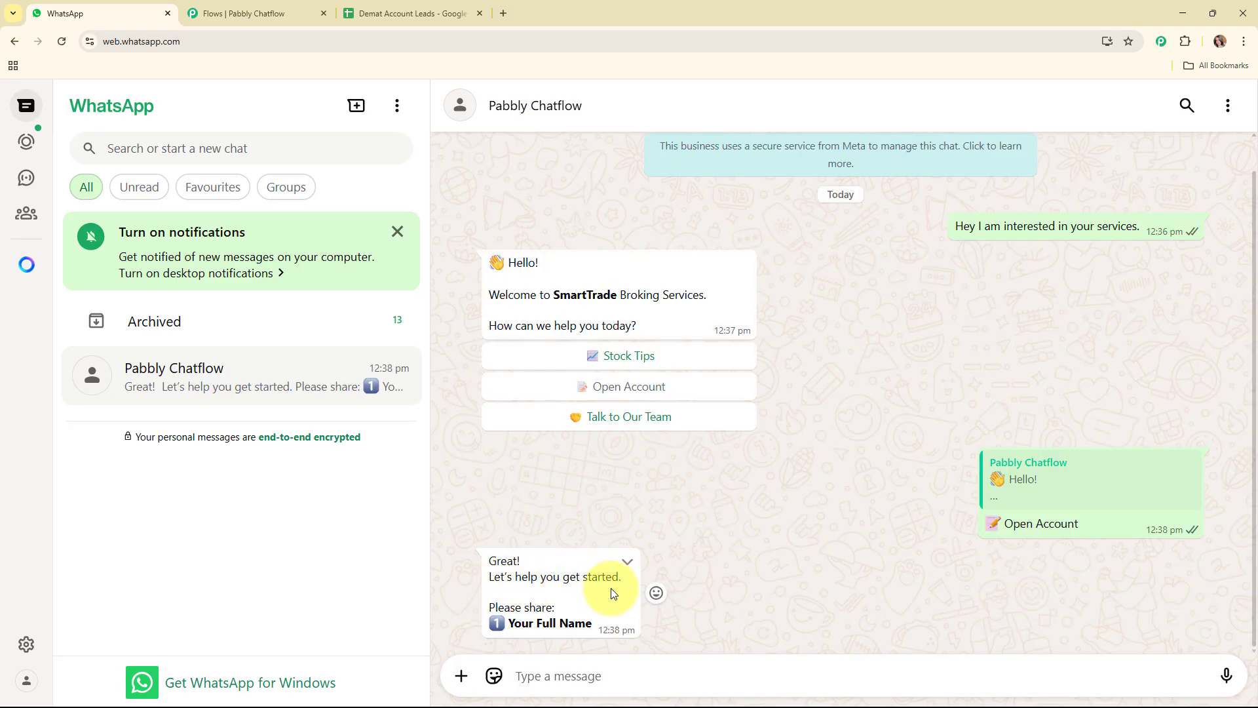
click(575, 669)
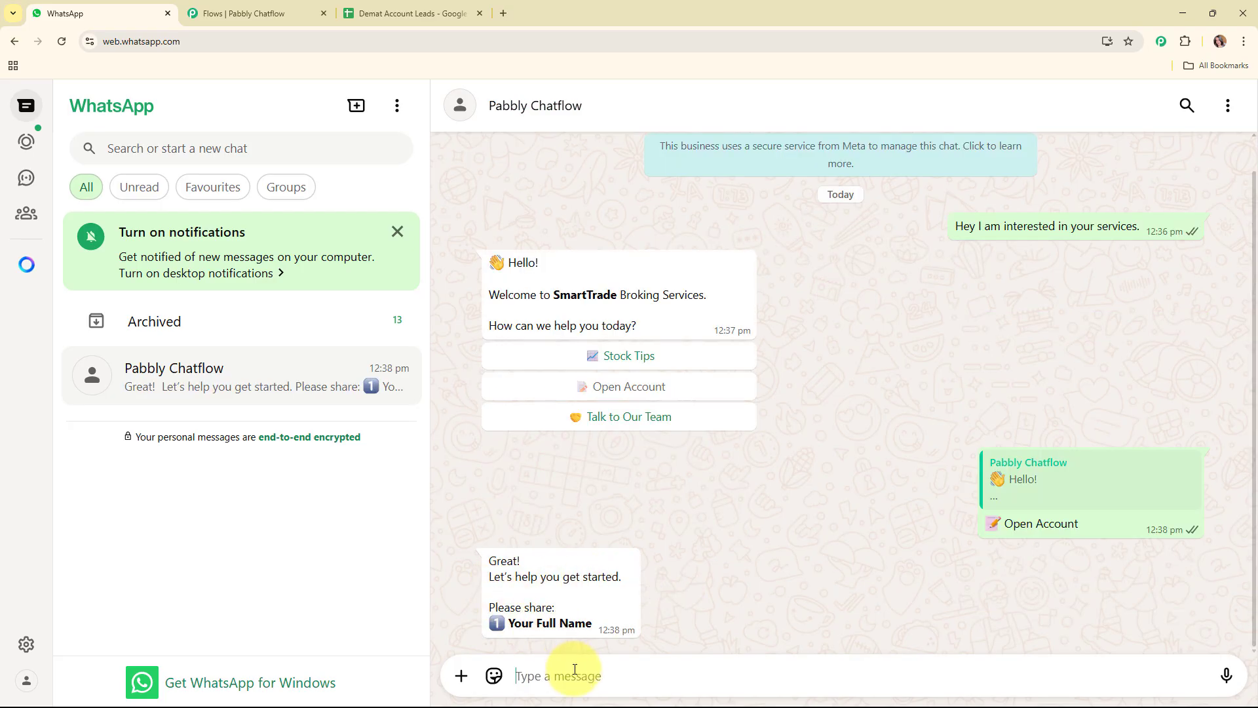
text(D)
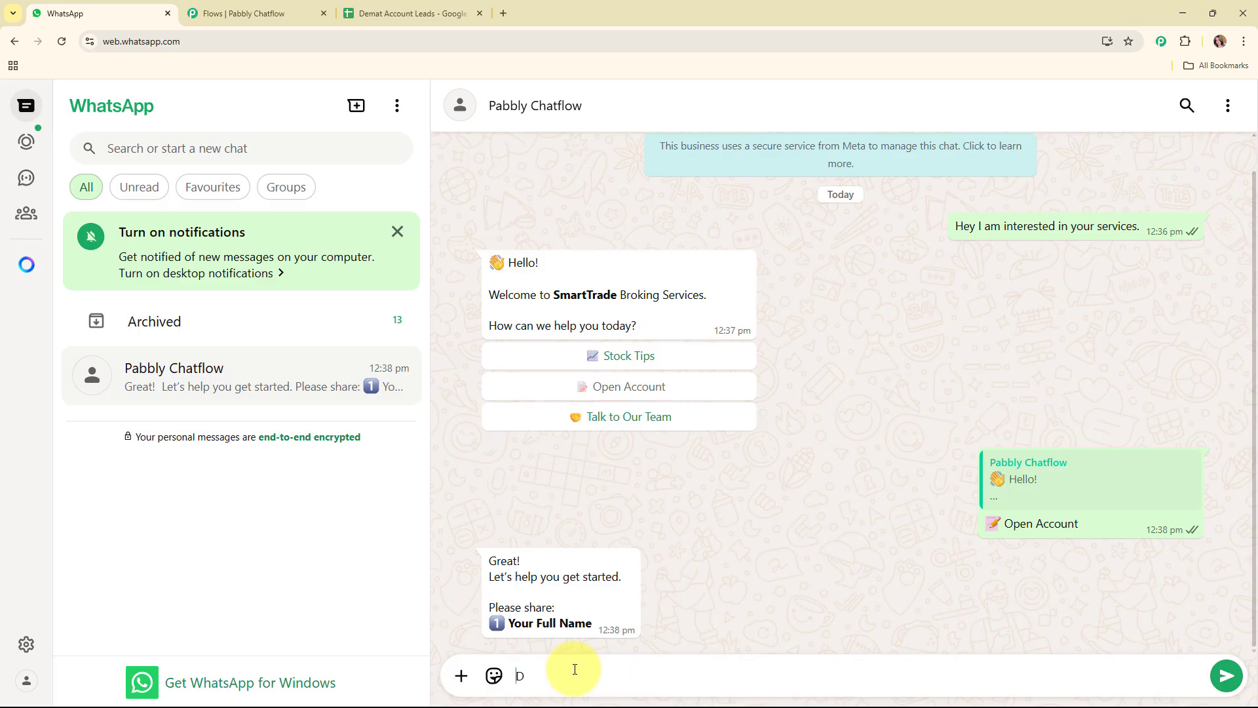
text(emo User)
key(Return)
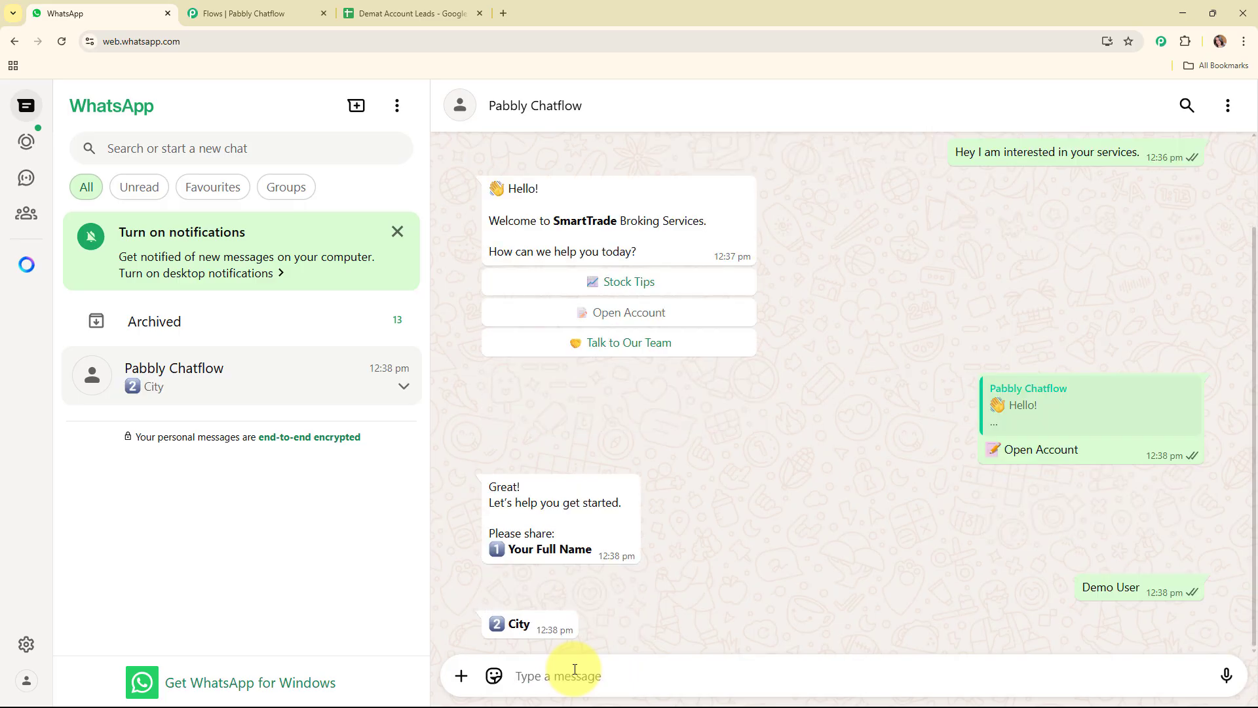
Answer the chatbot's city question with Bhopal and send the e-mail address it asks for
text(B)
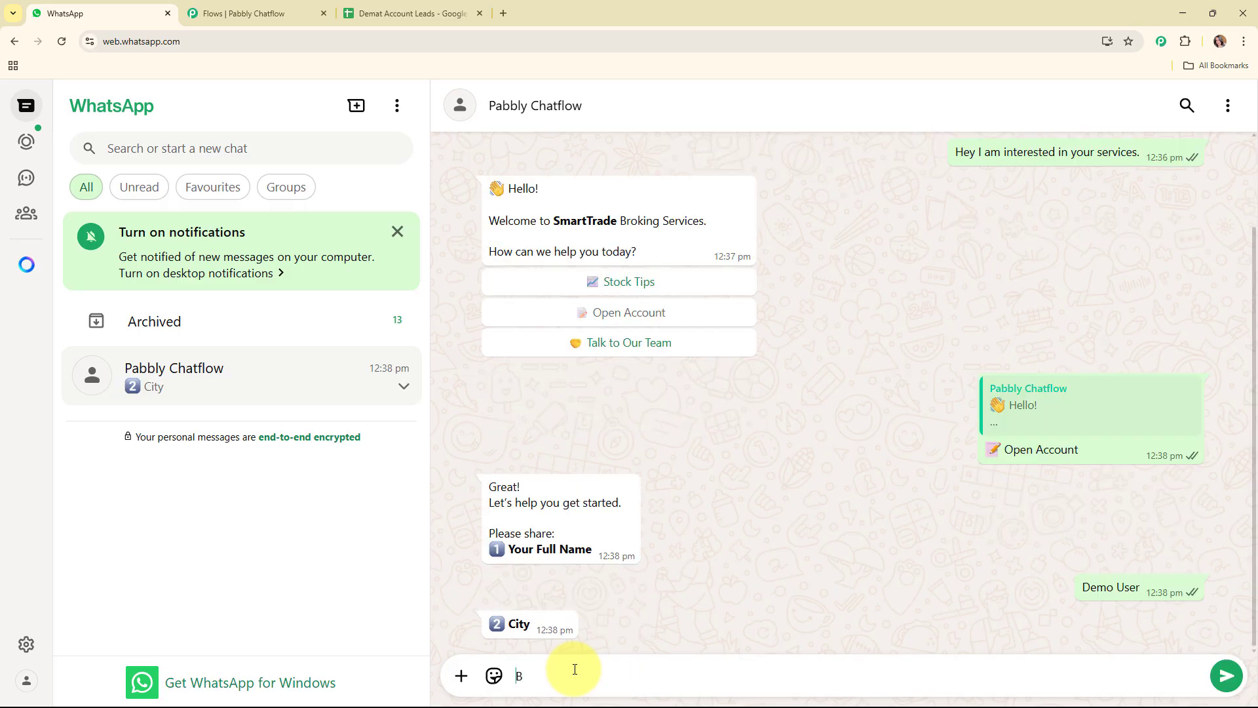
text(hopal)
key(Return)
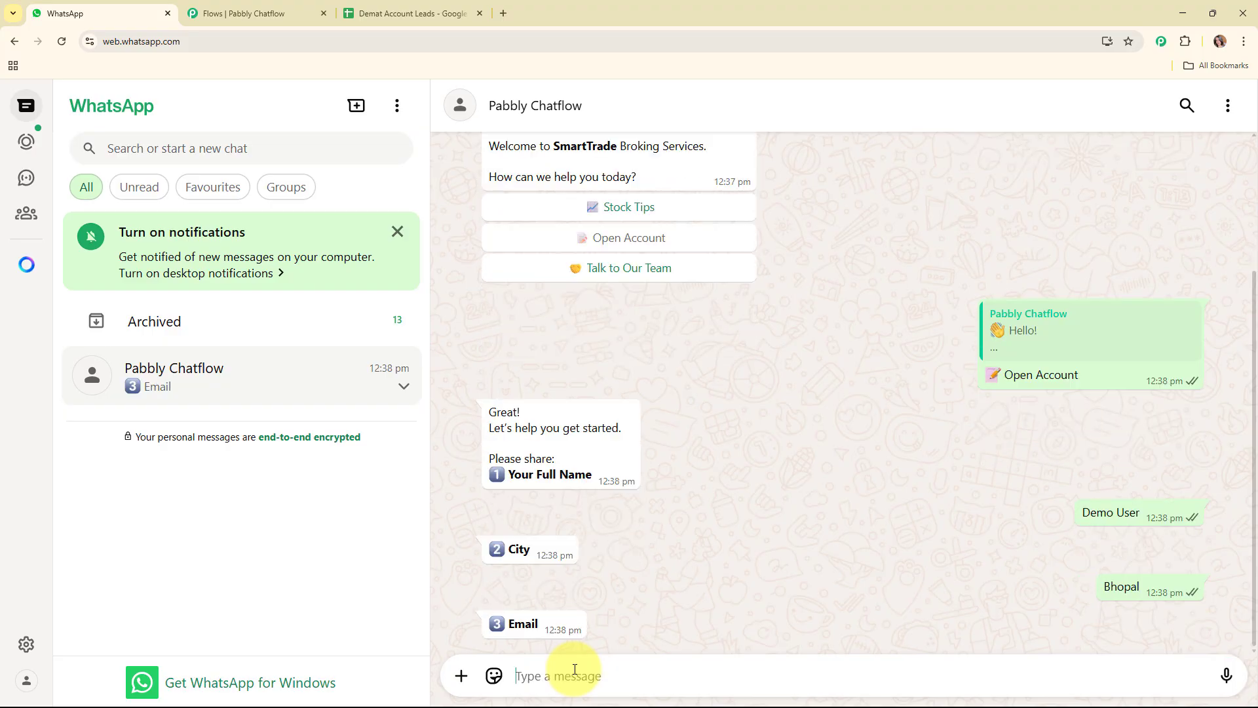
text(d)
key(Left)
text(em)
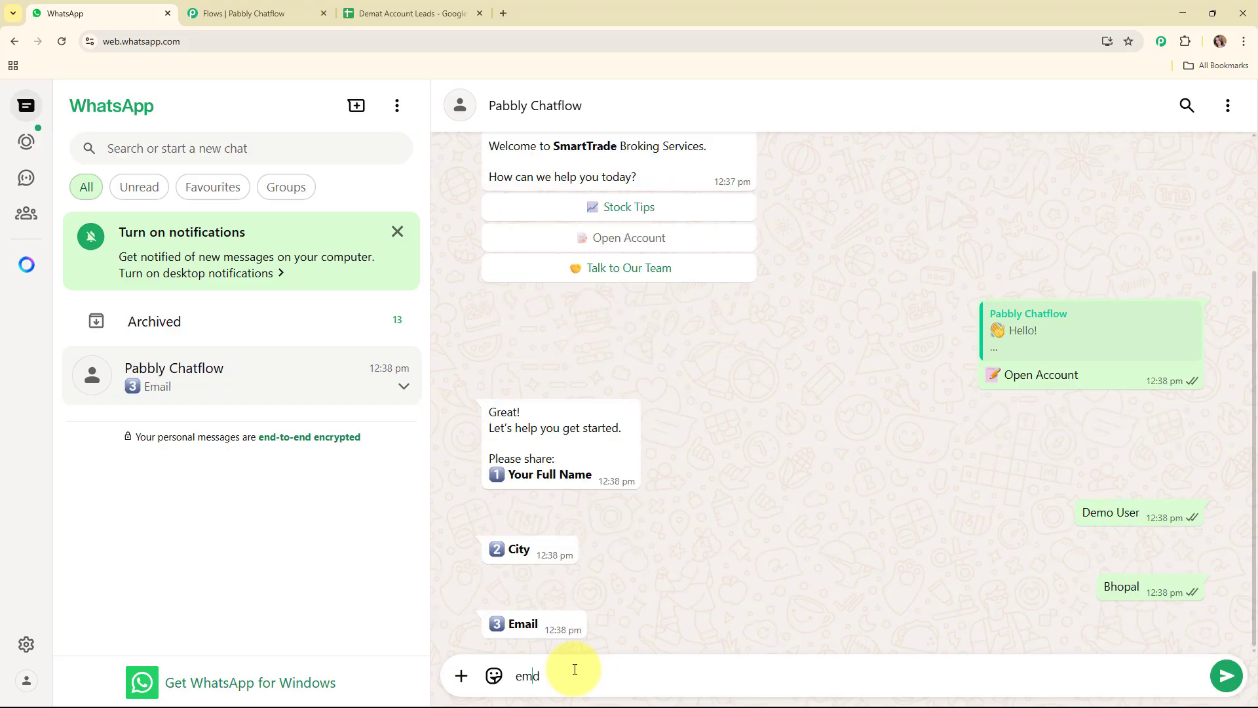
key(BackSpace)
key(BackSpace)
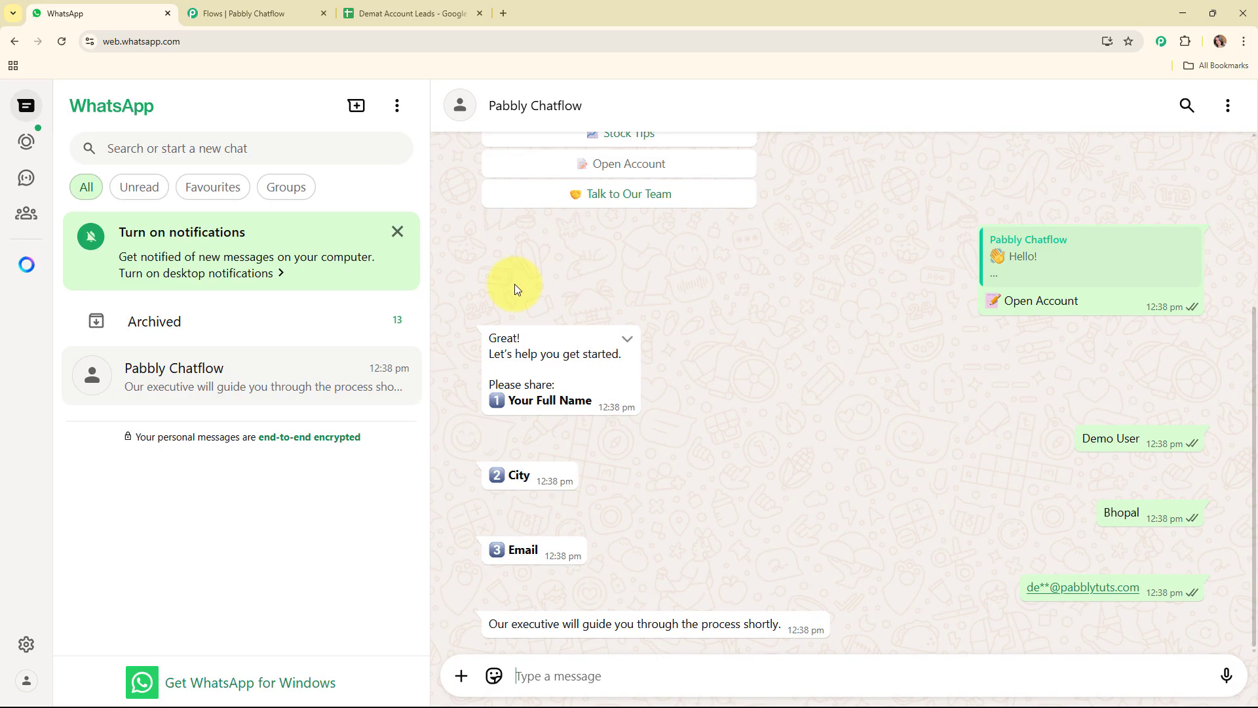
Check the new lead's name, email and city in row 2 of the Demat Account Leads spreadsheet
click(410, 13)
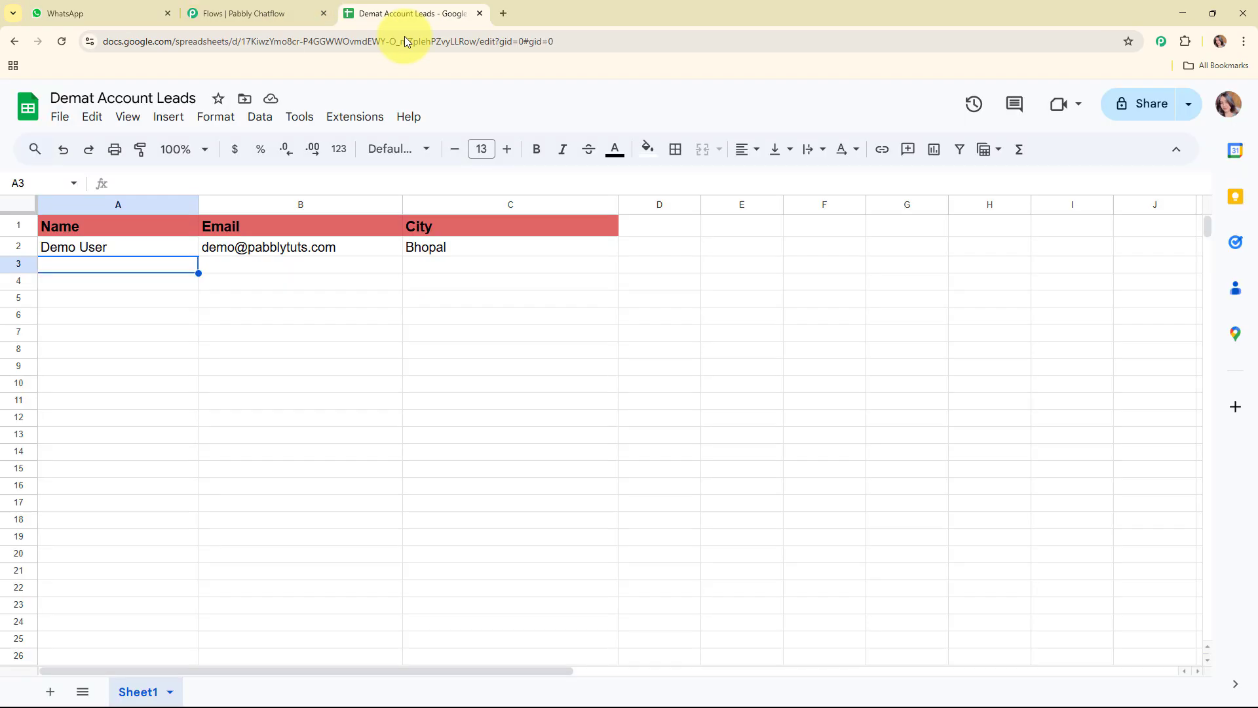
click(156, 246)
click(315, 246)
click(511, 247)
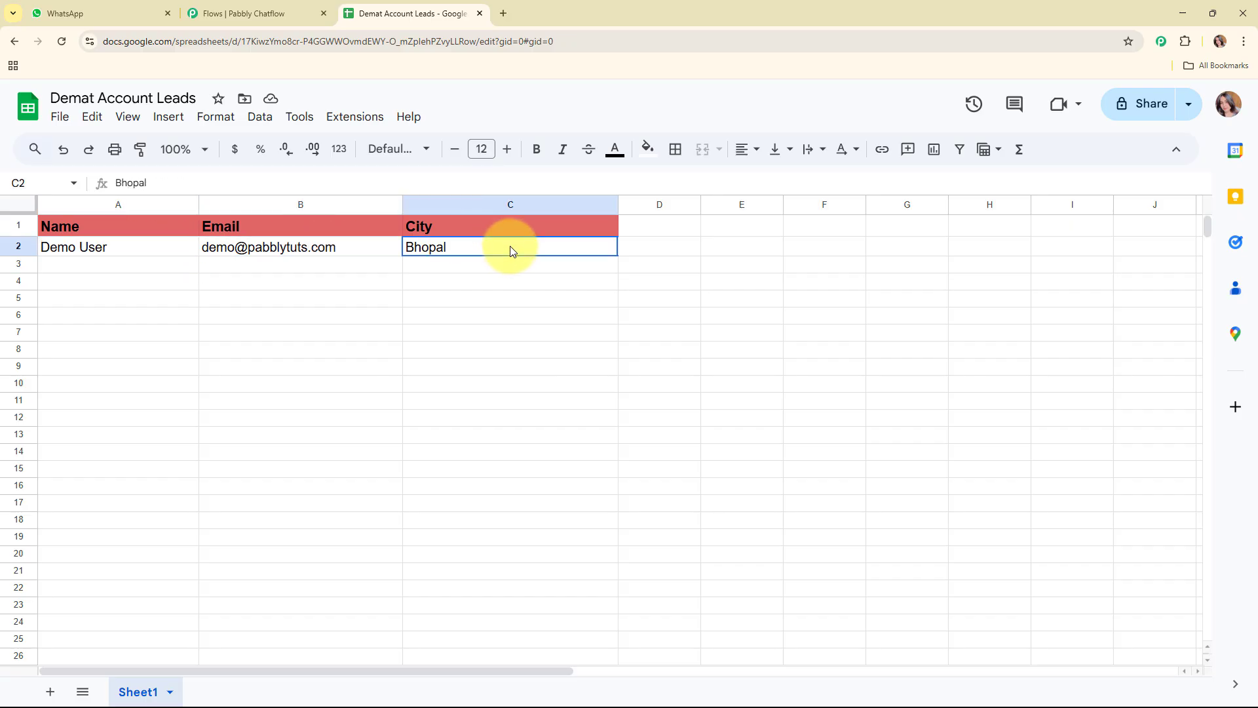
click(157, 269)
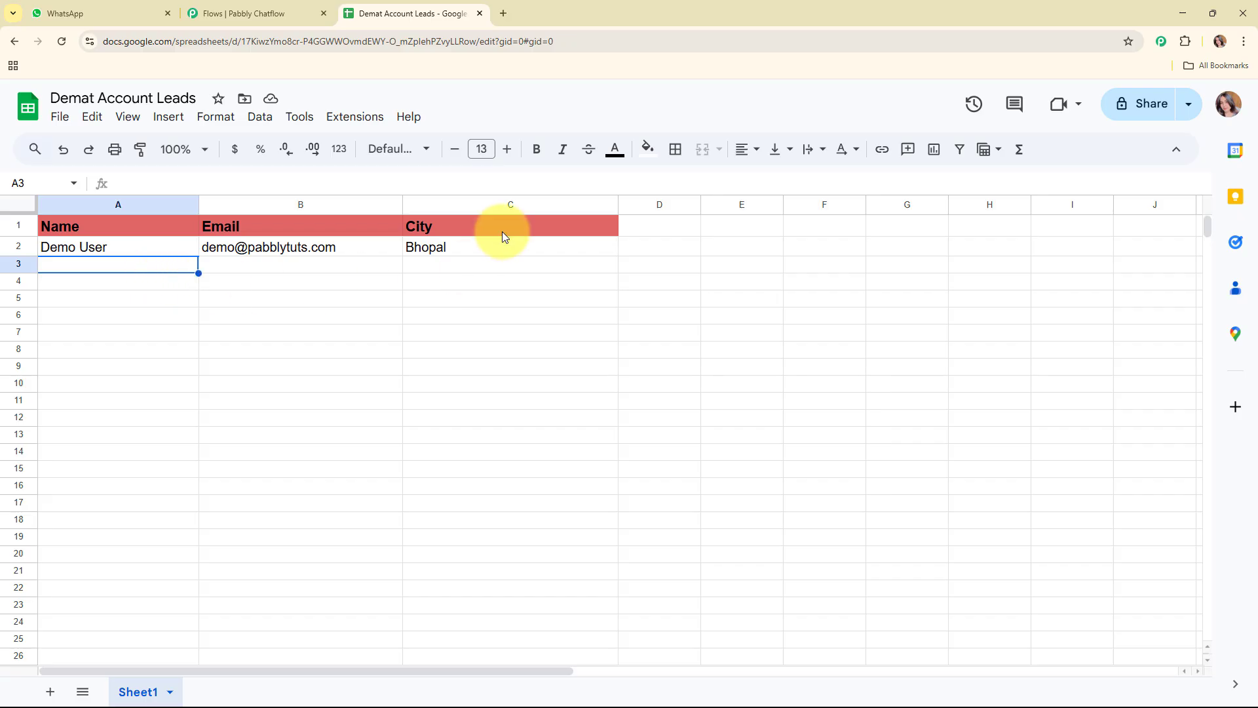
Close the Demat Account Leads spreadsheet and the chatbot flow editor, leaving the flow without saving
click(478, 14)
click(322, 14)
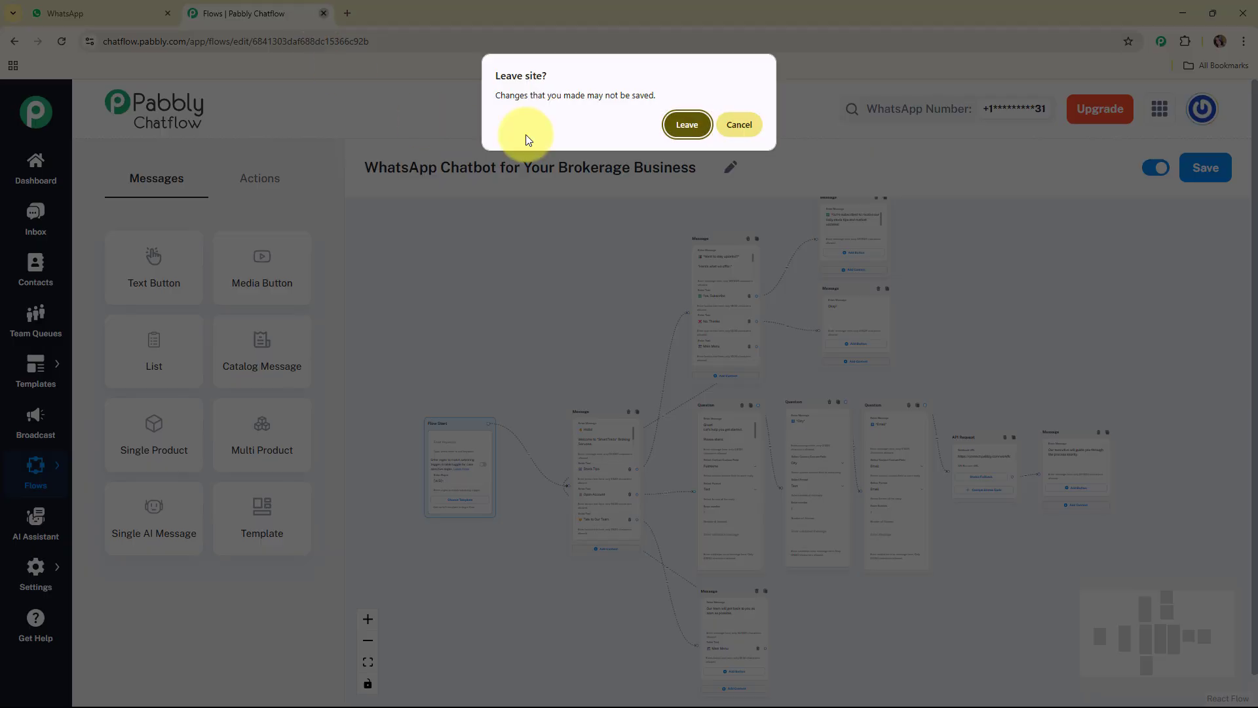
click(682, 128)
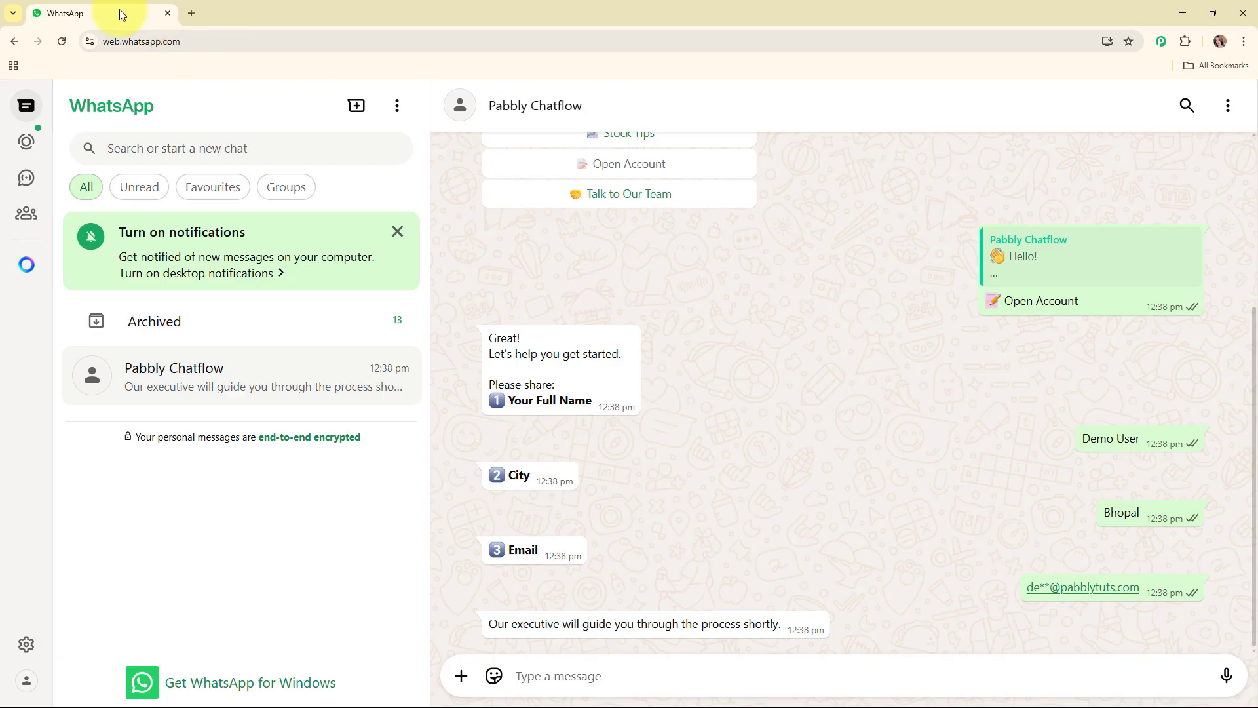
Open the Pabbly Chatflow website at pabbly.com/chatflow/inr in a new browser tab and sign in
click(191, 13)
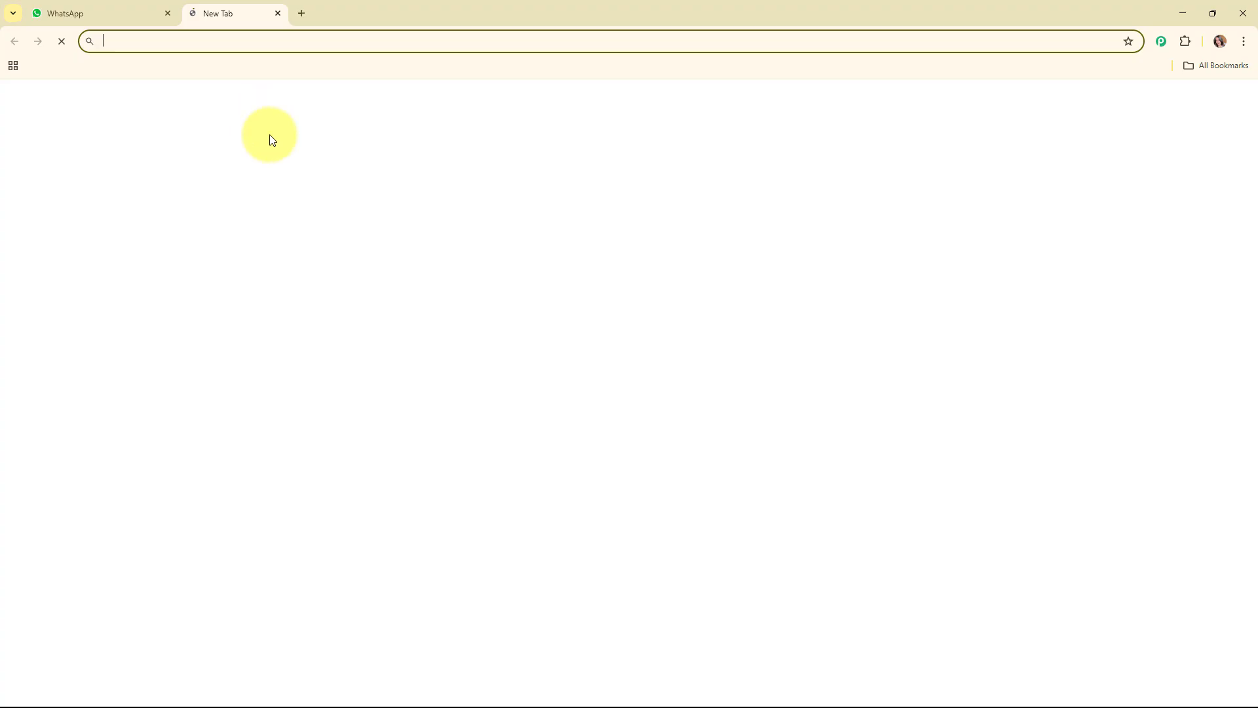
text(pabbly.com/chatflow/inr/)
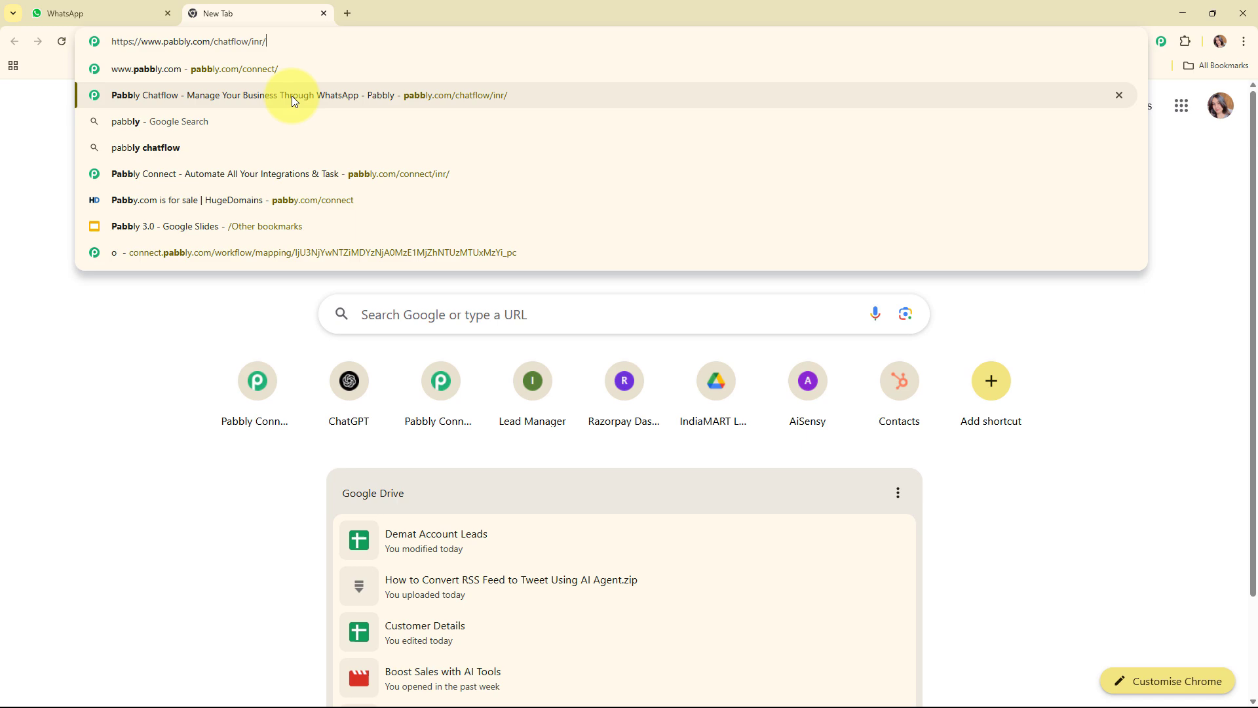
click(292, 96)
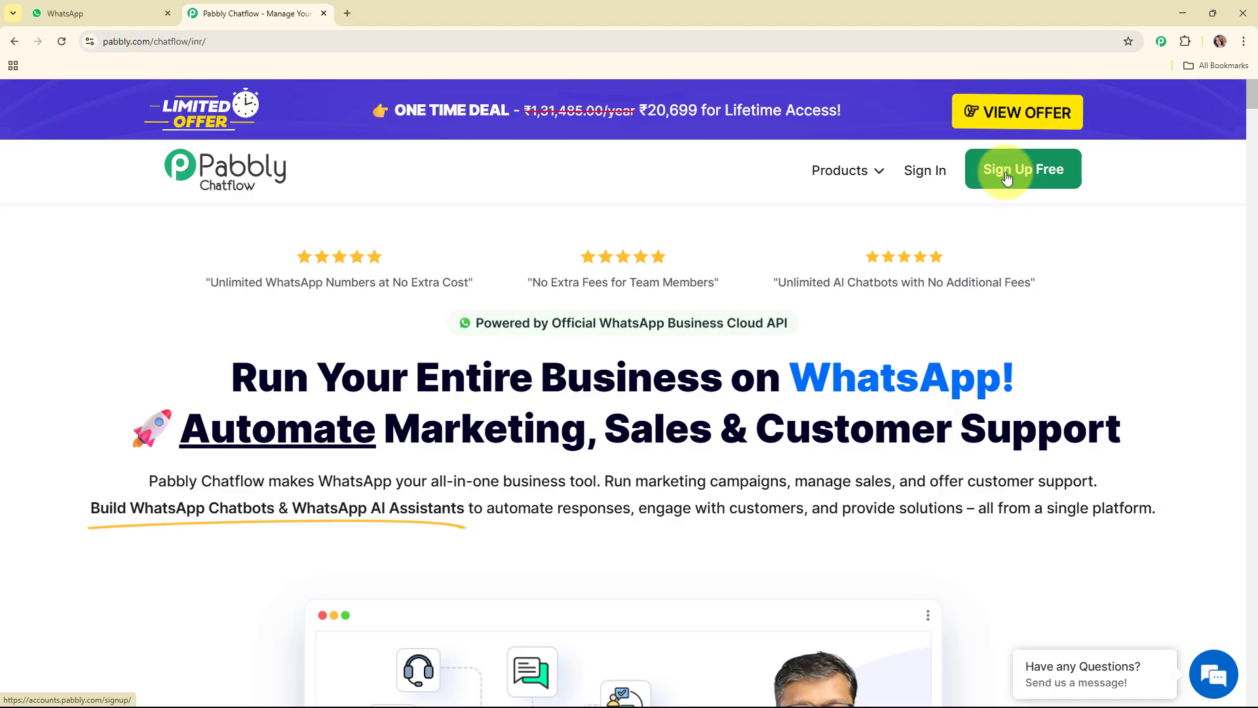
click(916, 179)
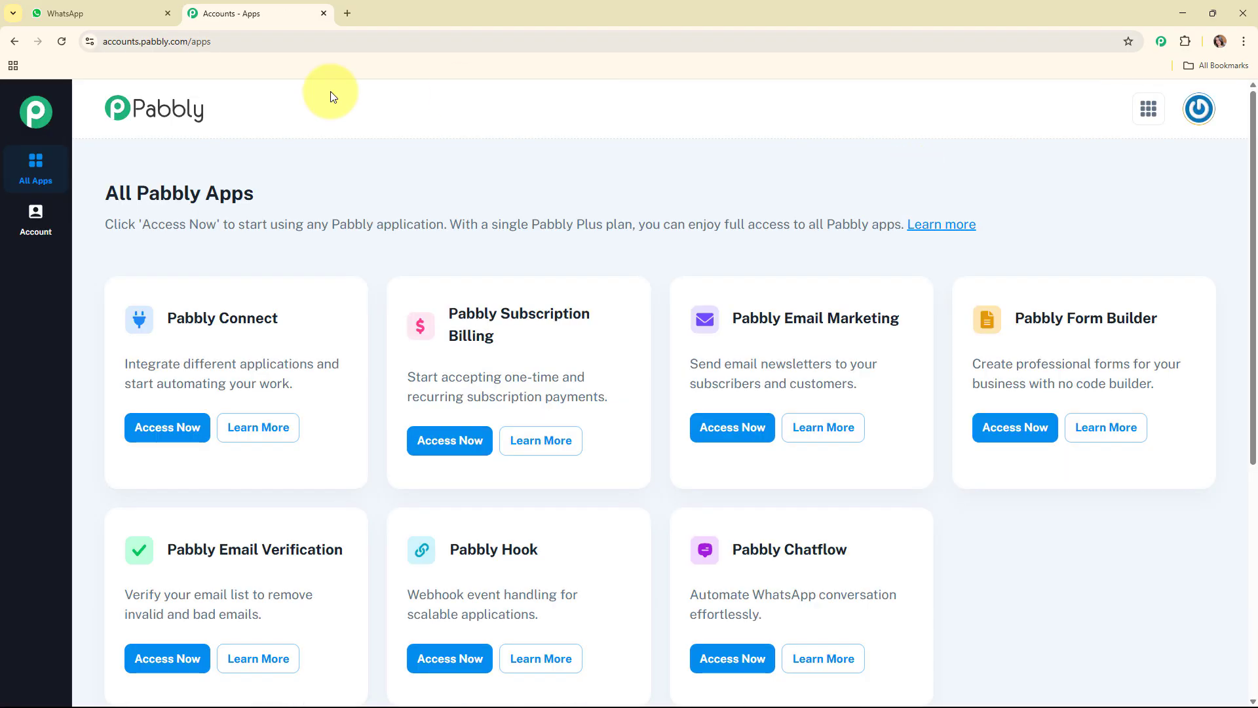
Access Pabbly Chatflow from the All Pabbly Apps page
drag(105, 184, 391, 192)
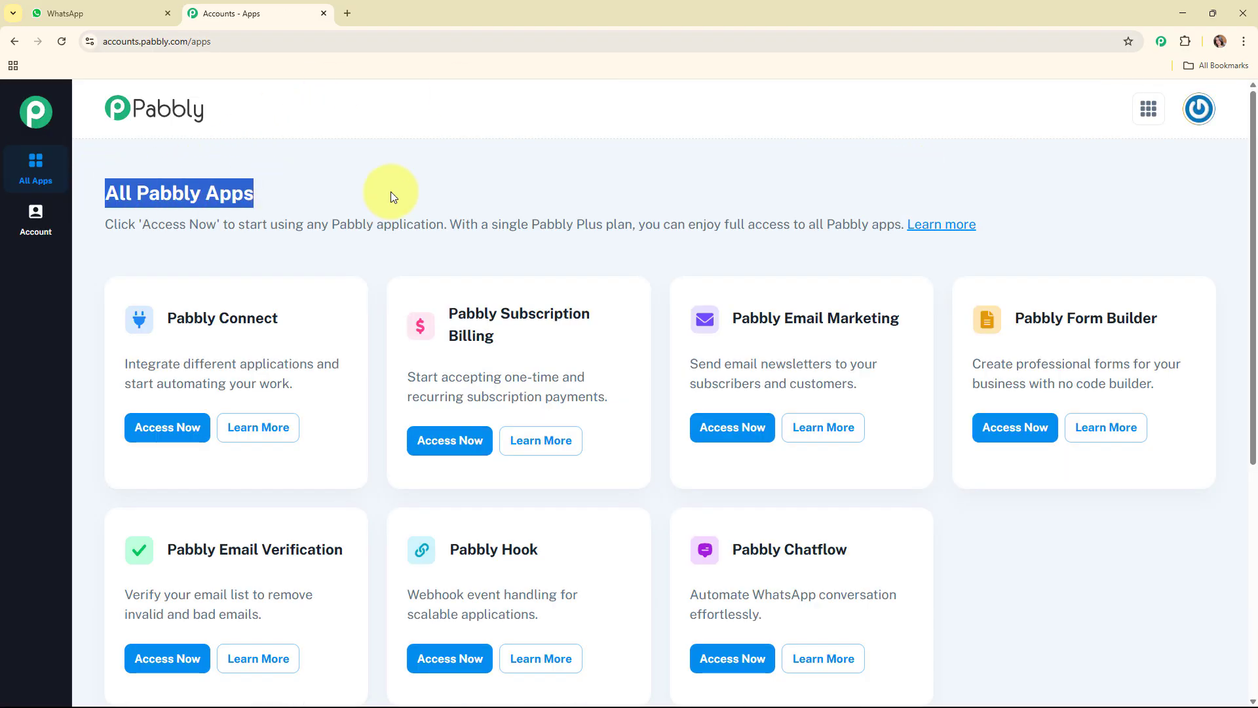
click(564, 180)
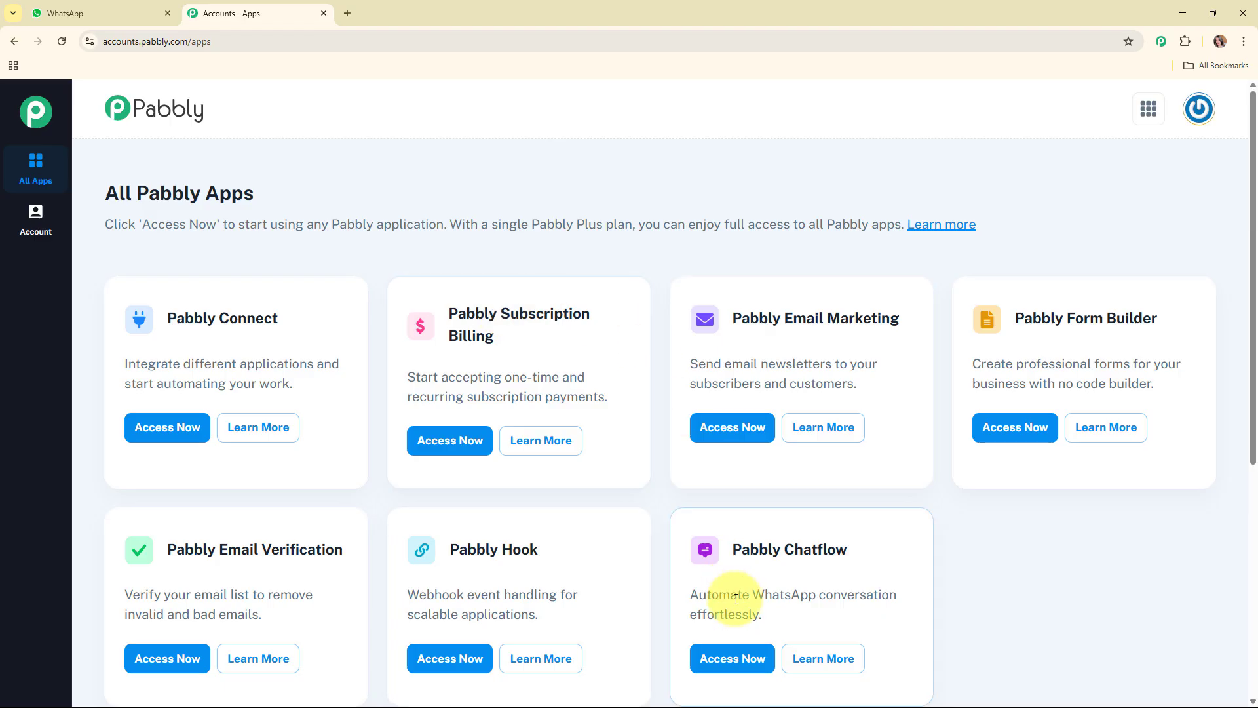
click(747, 667)
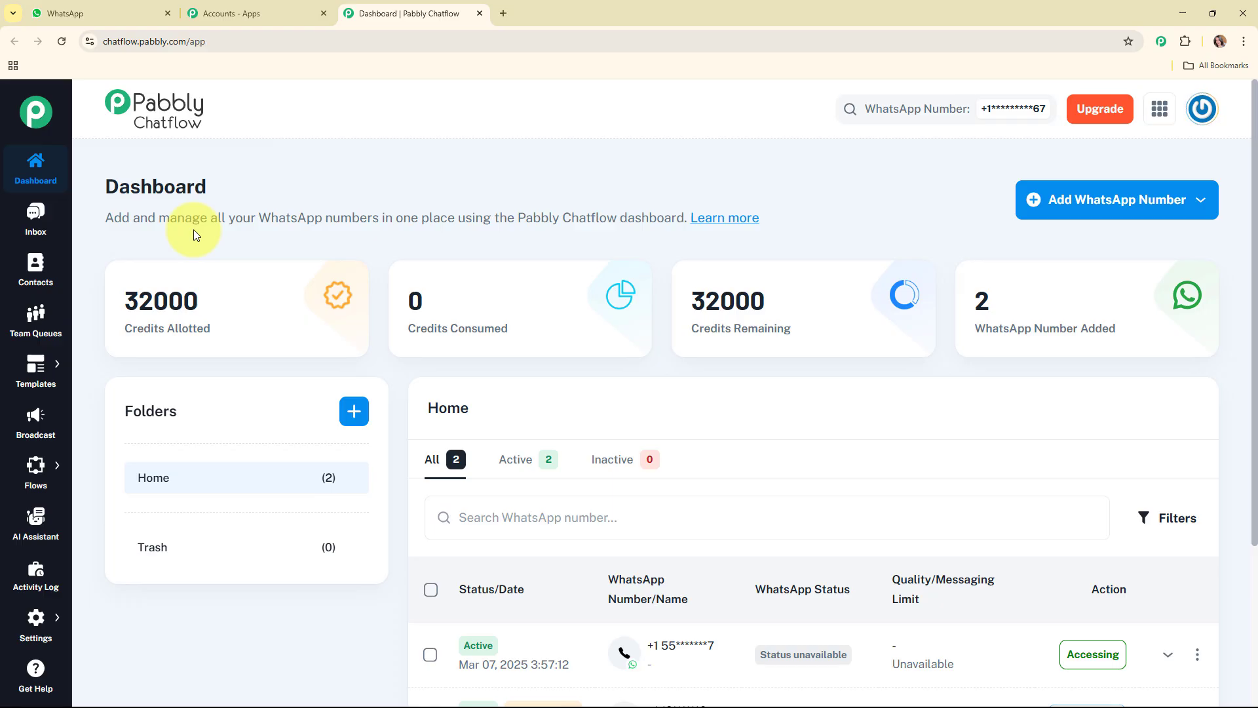
Review the Manual Token Connect fields for adding a WhatsApp number and close the form without entering anything
click(1075, 206)
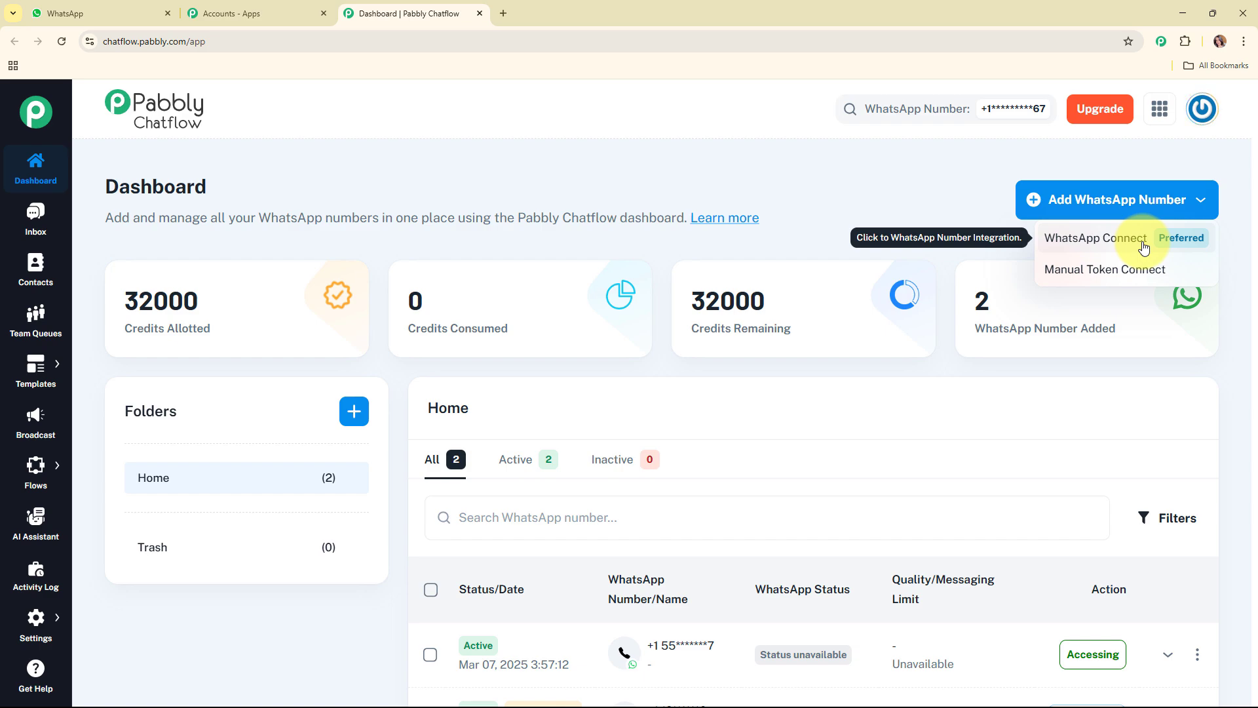
click(1114, 269)
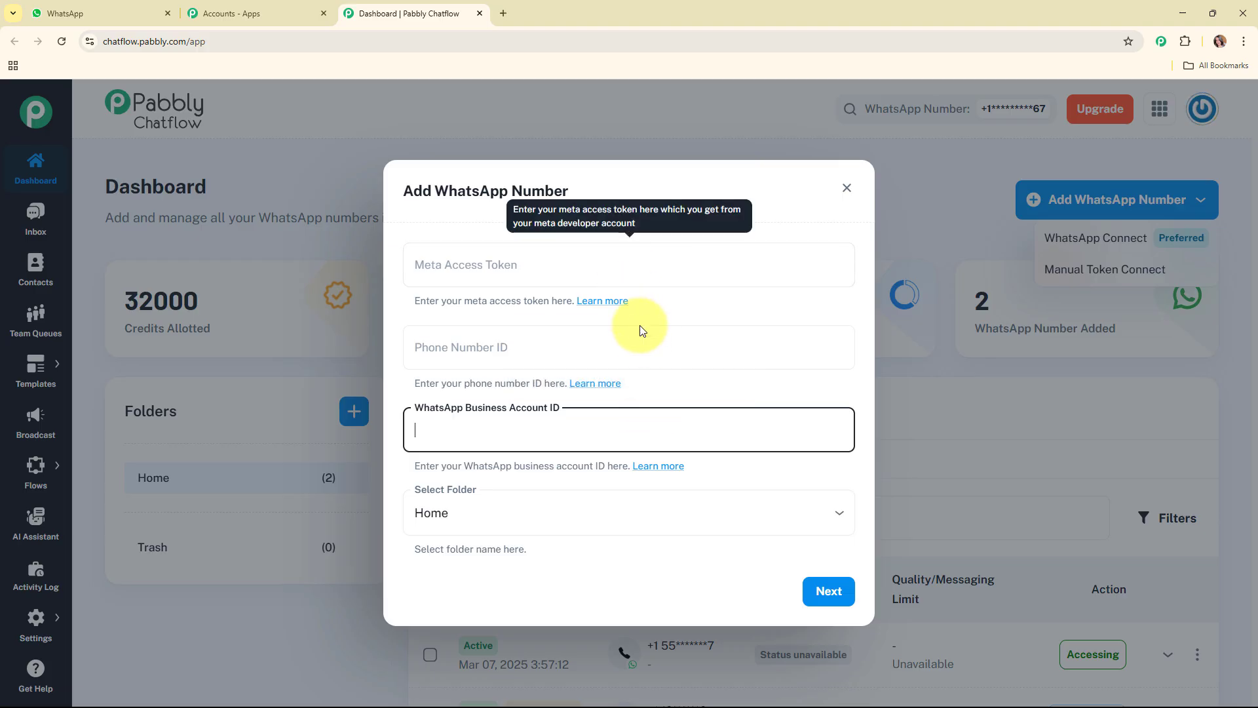
click(658, 392)
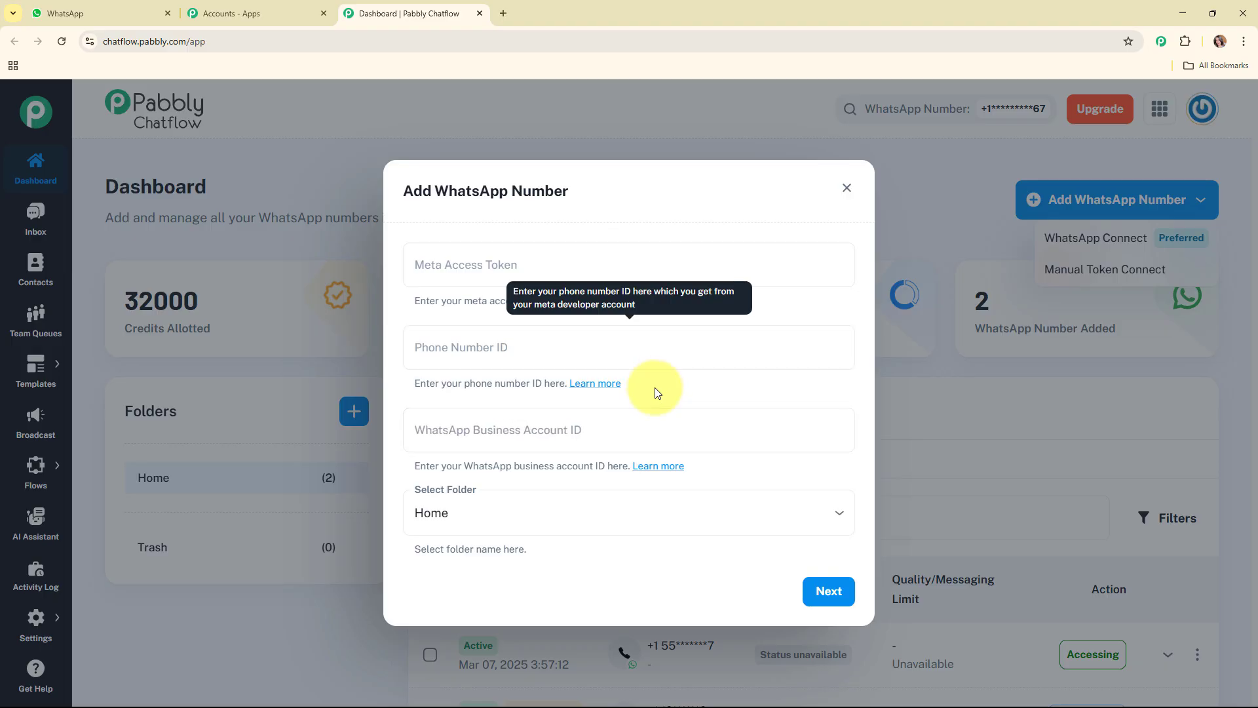
click(664, 411)
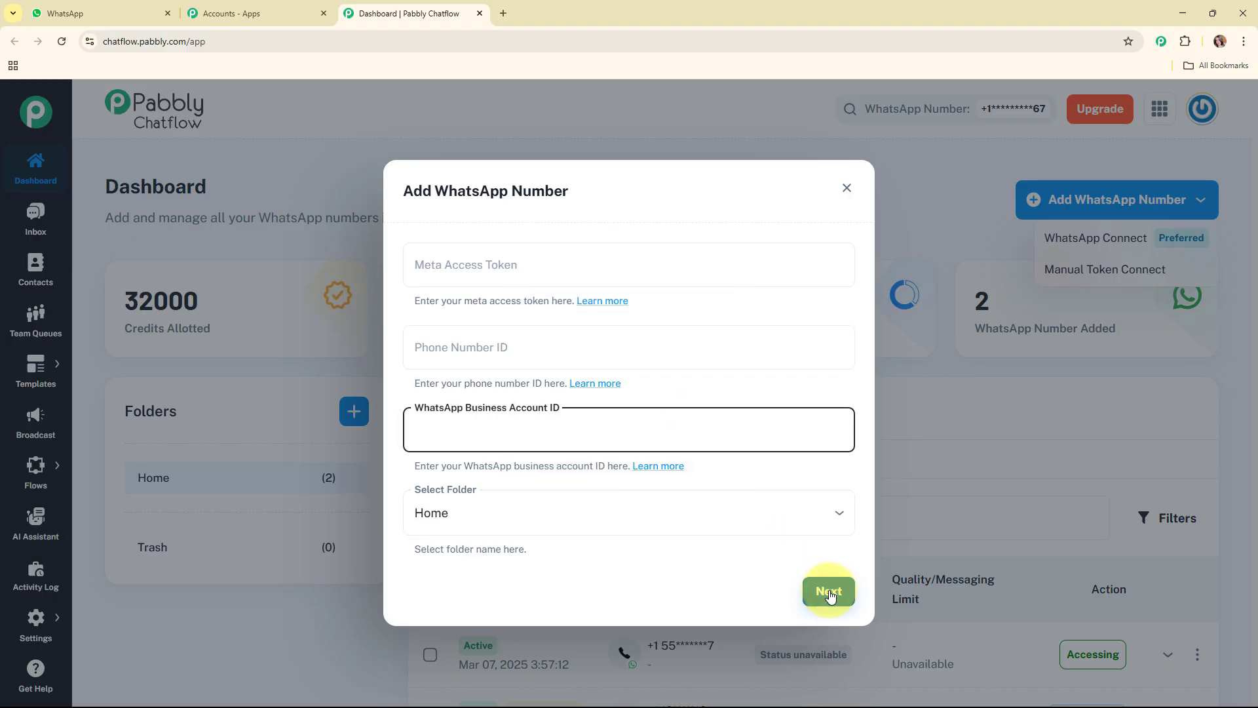
click(845, 191)
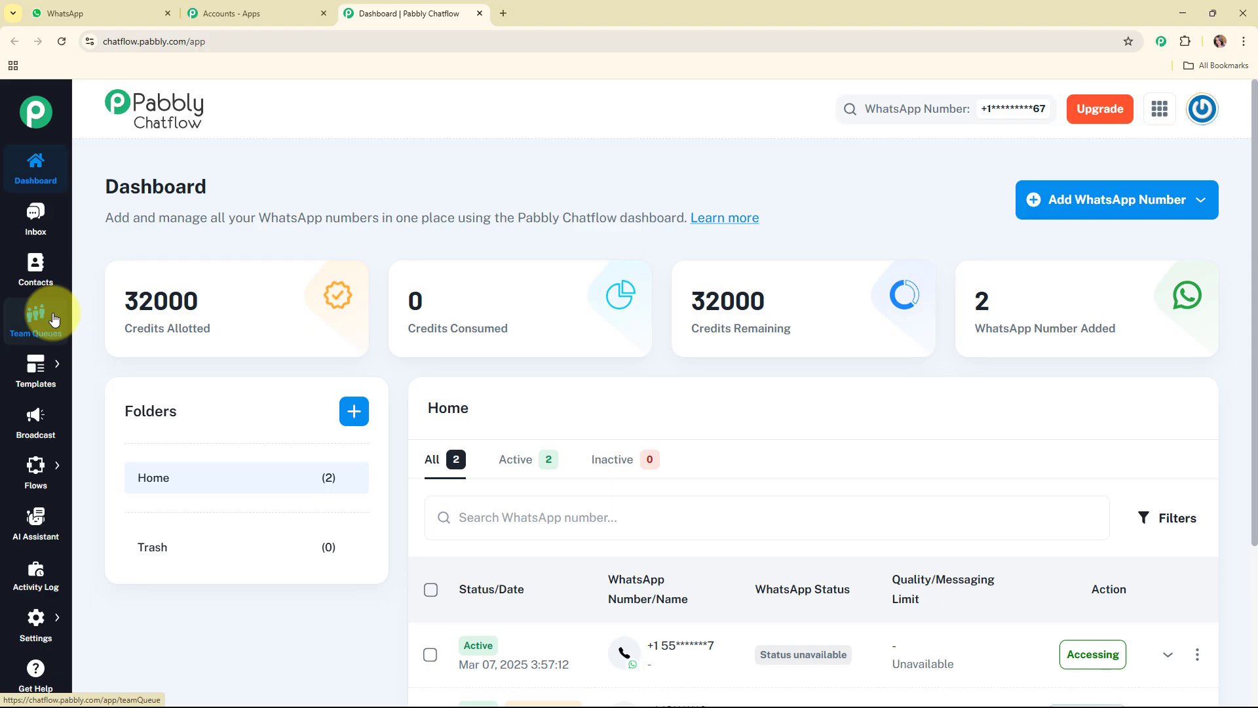
mouse_move(38, 367)
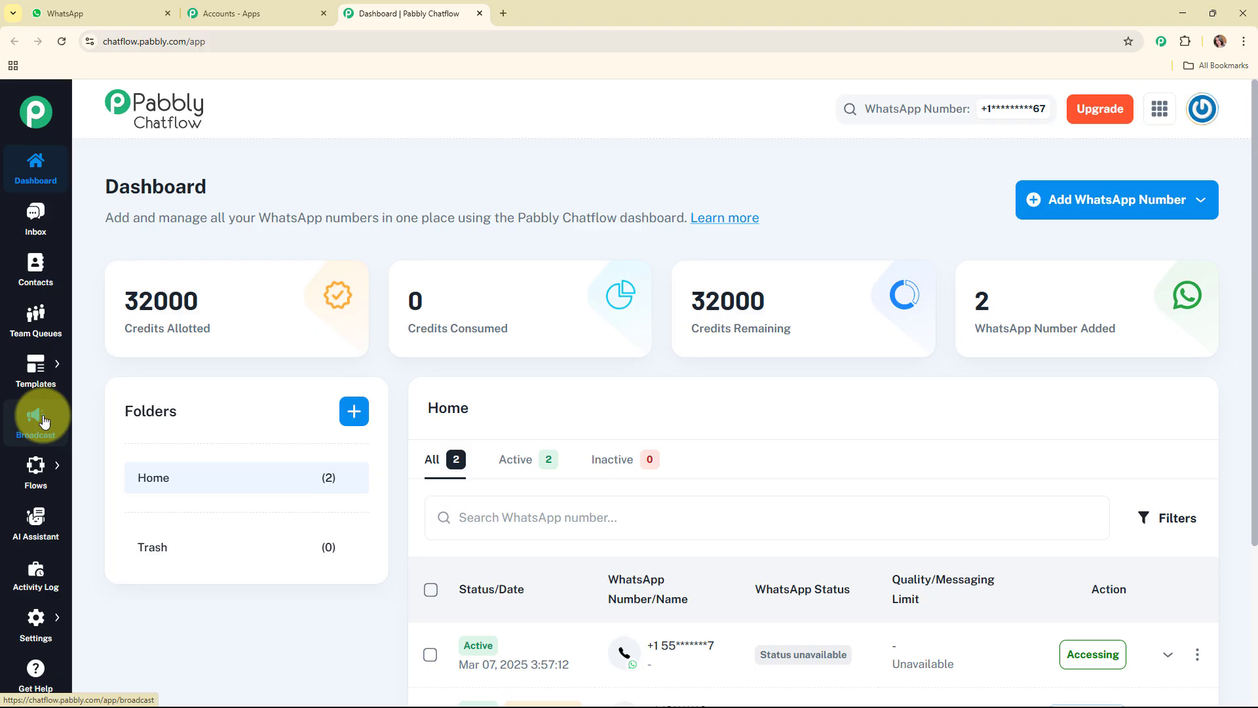
mouse_move(36, 472)
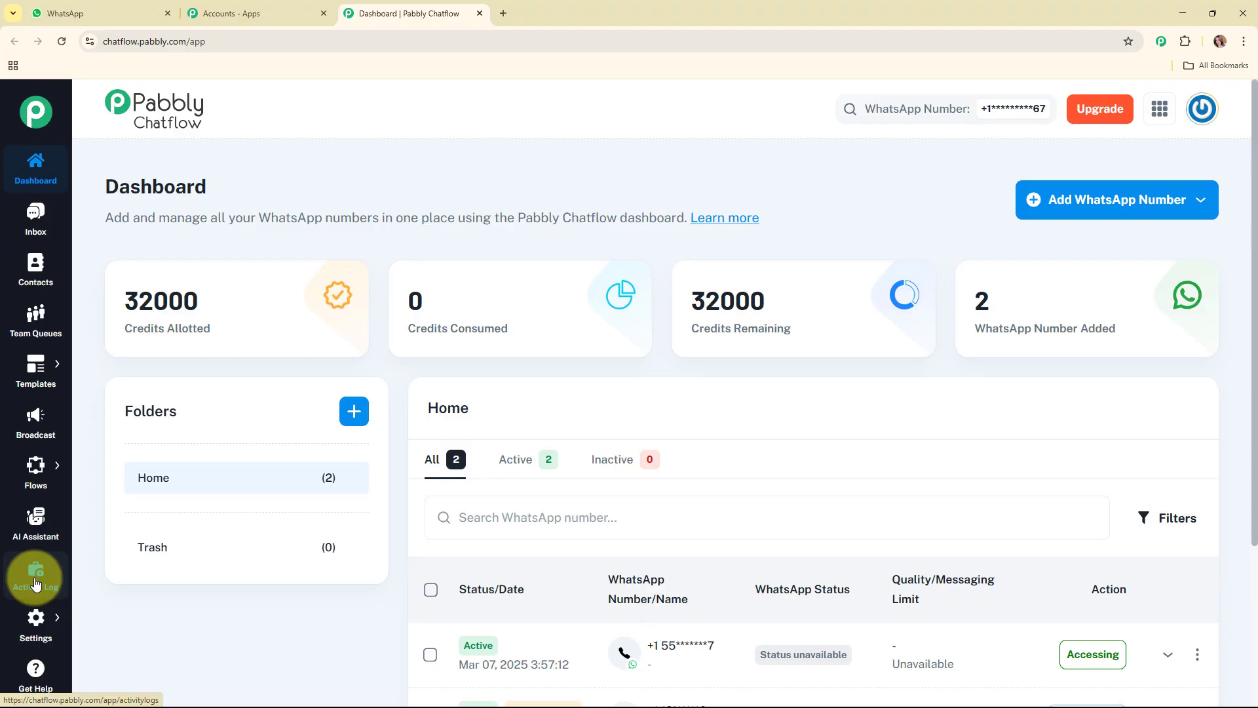
mouse_move(36, 612)
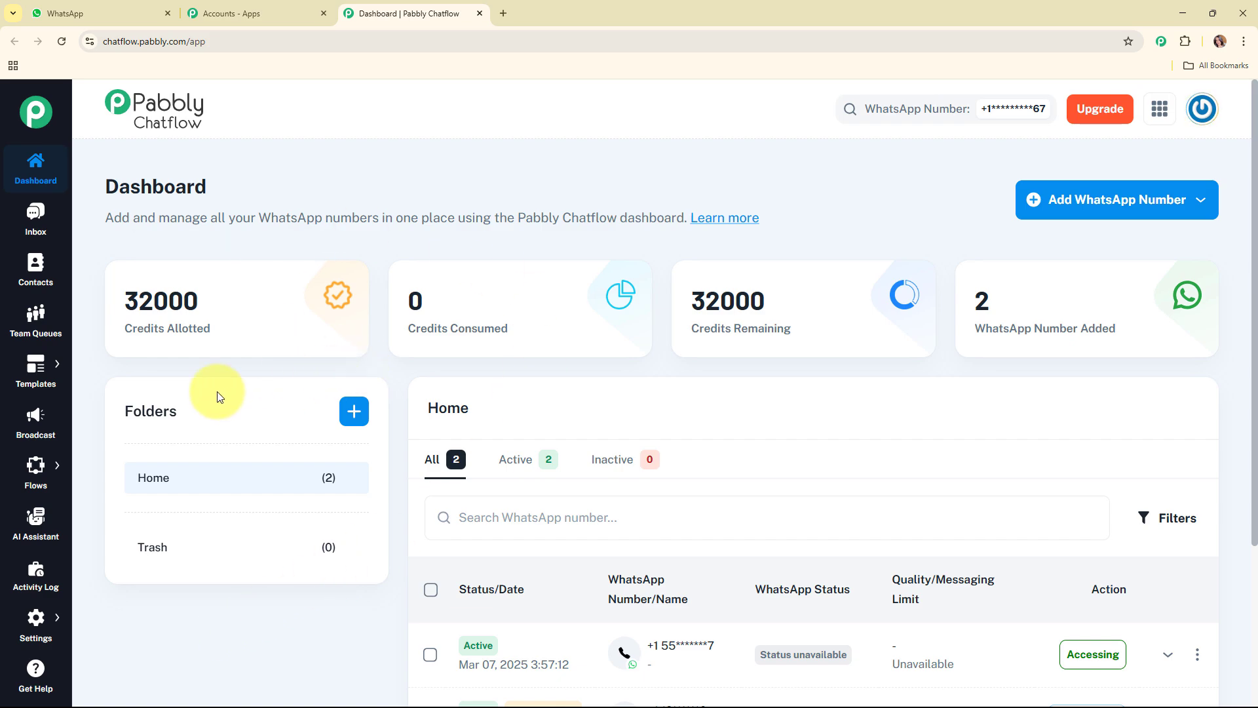
Open the Flow Builder, look over the existing flows and add a new blank flow
click(105, 462)
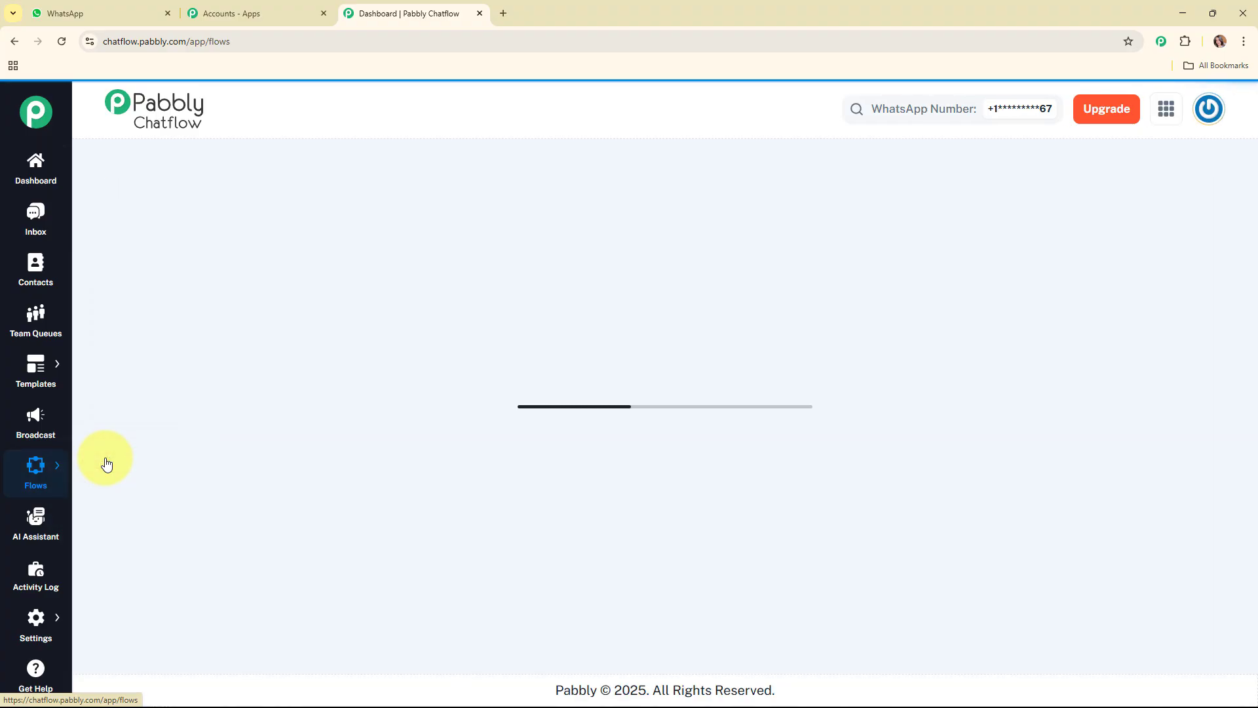
scroll(659, 393, down, 4)
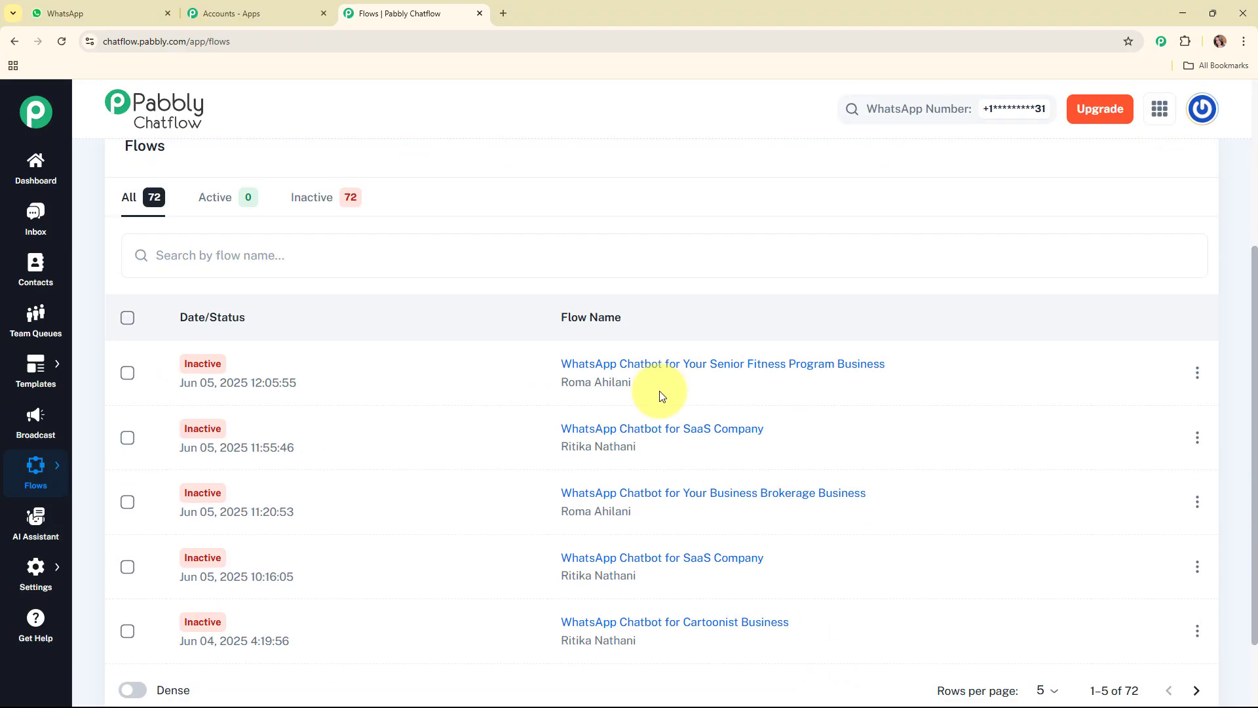
scroll(698, 505, up, 4)
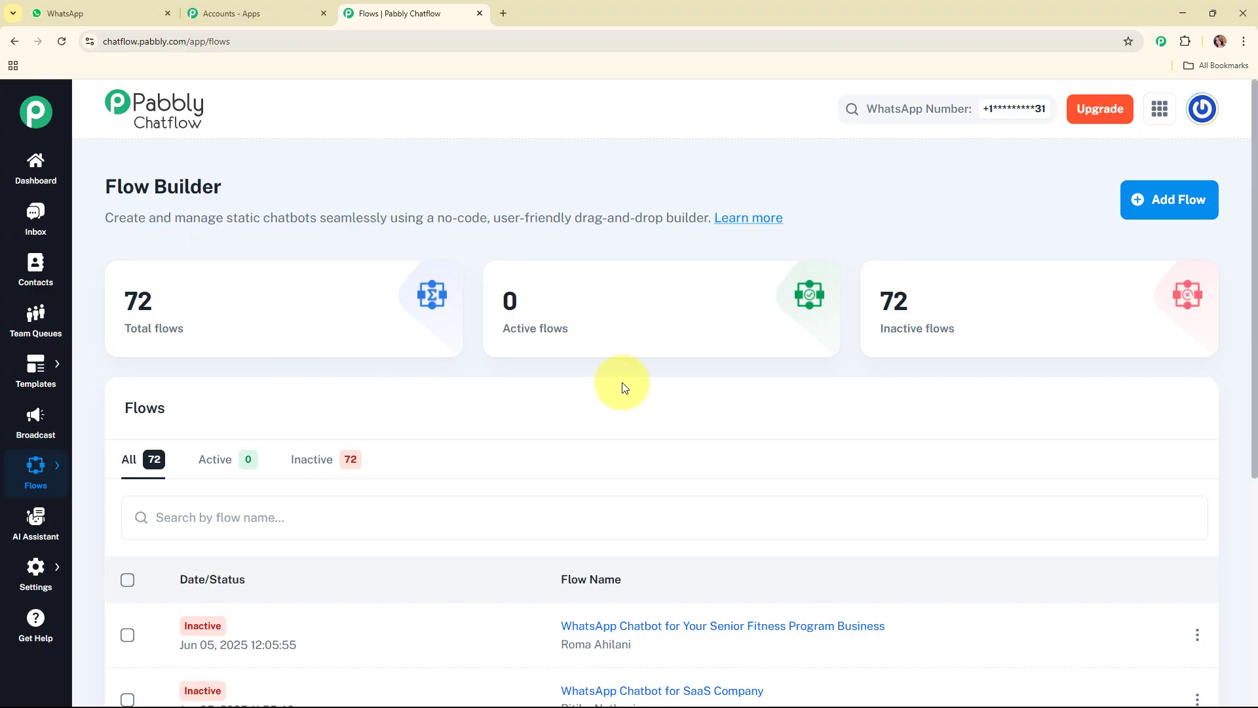
click(1175, 205)
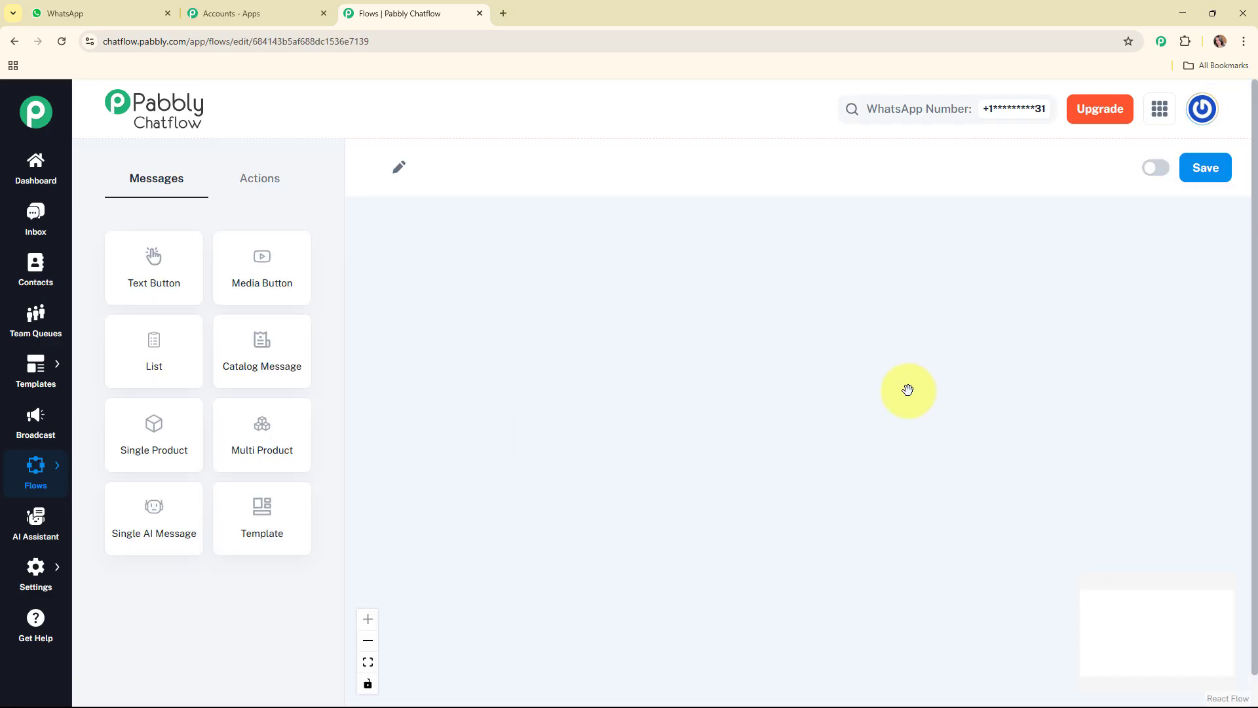
Rename the flow to "WhatsApp Chatbot for Your Brokerage Business" and reposition the Flow Start block
click(457, 166)
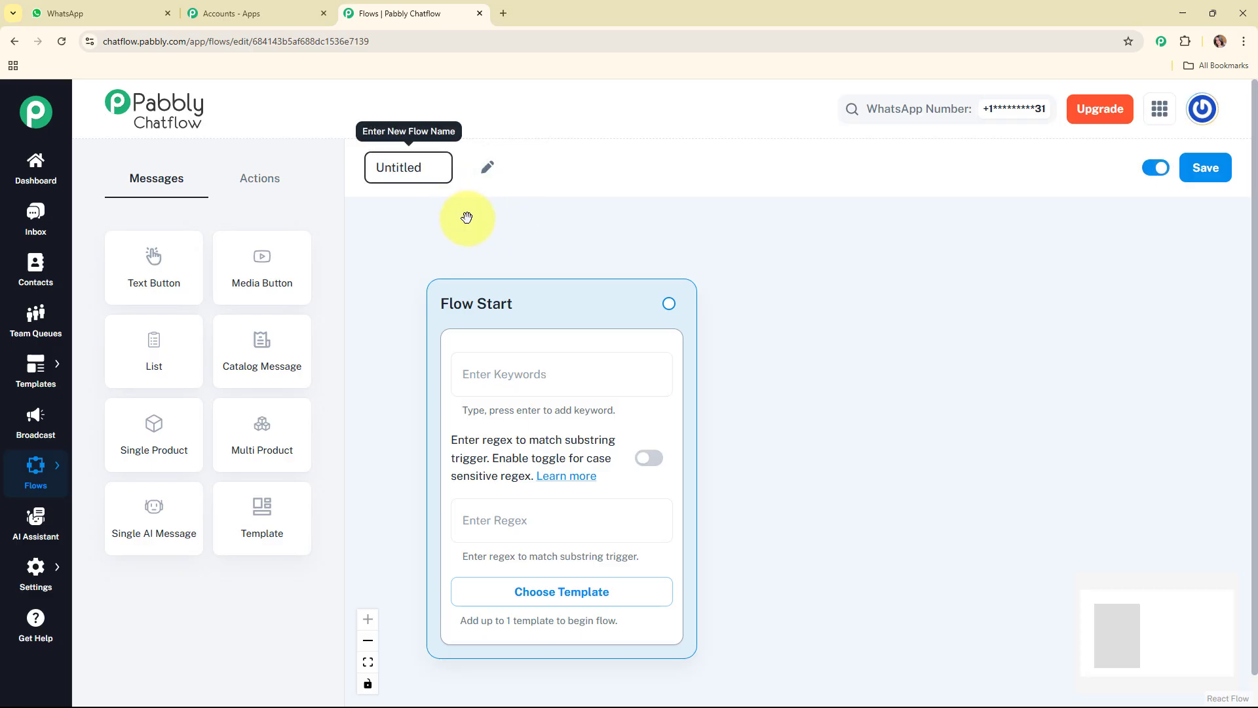
key(ctrl+a)
text(WhatsApp Chatbot for Your Brokerage Business)
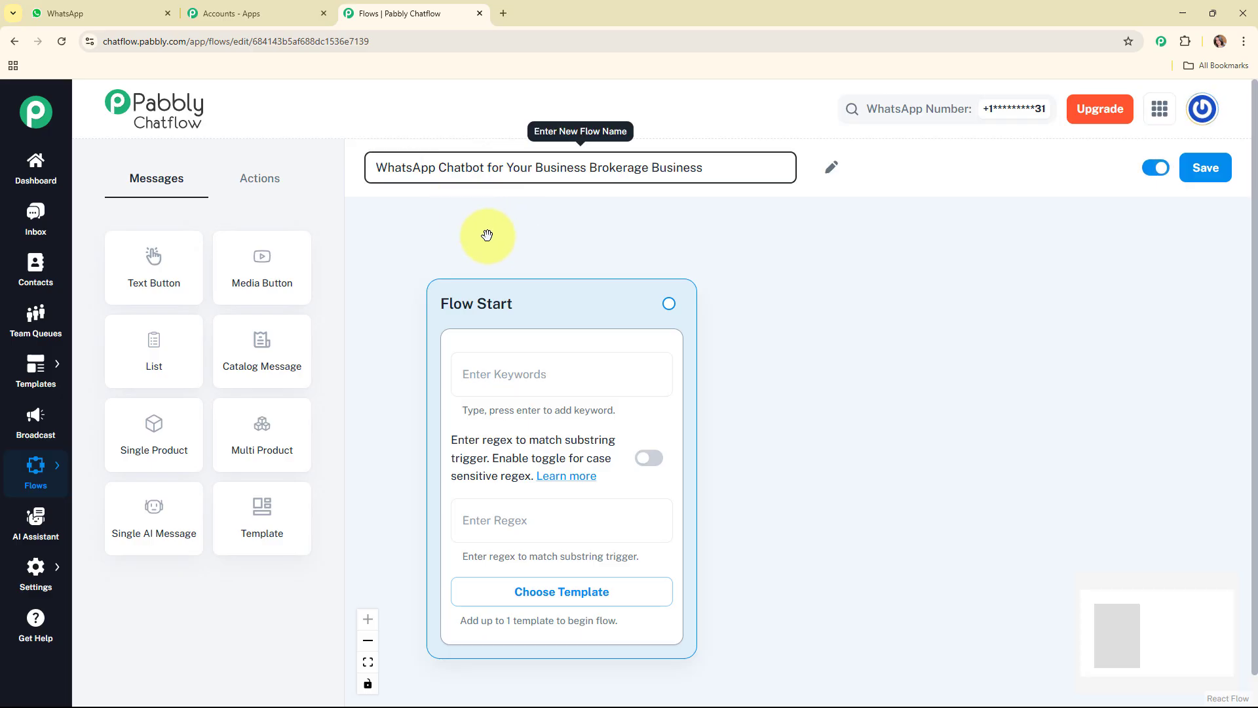
key(Return)
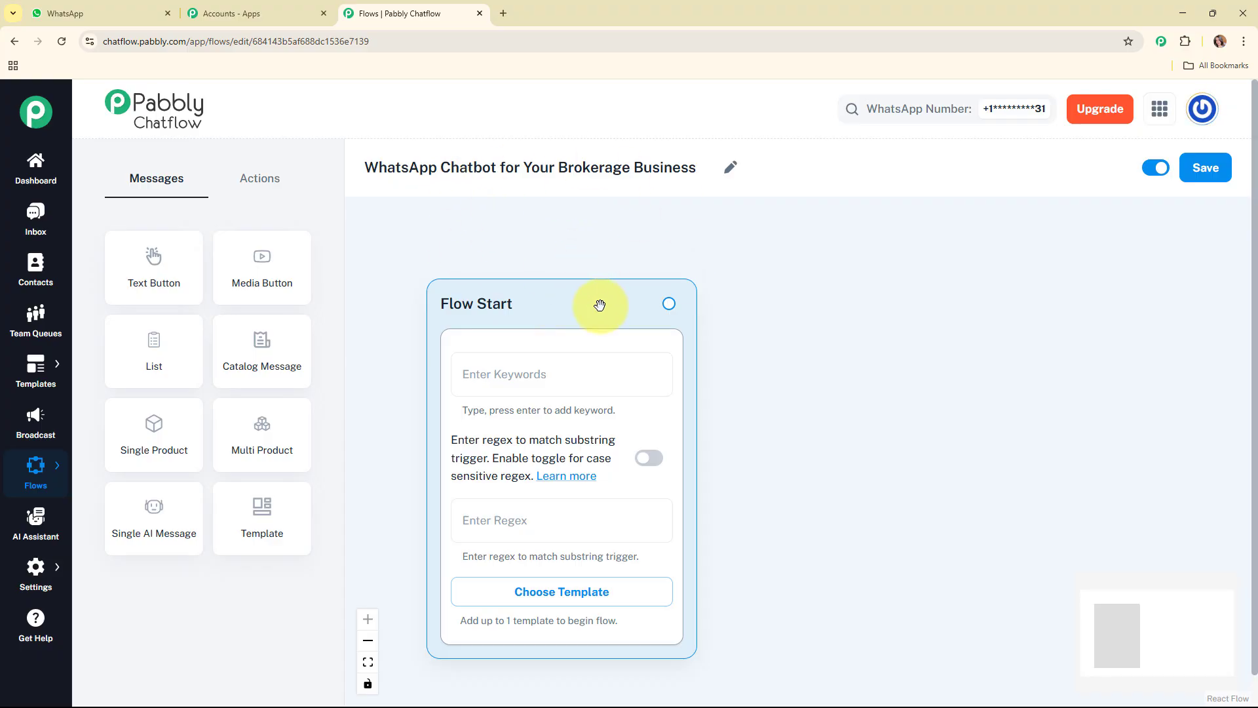
drag(598, 303, 557, 271)
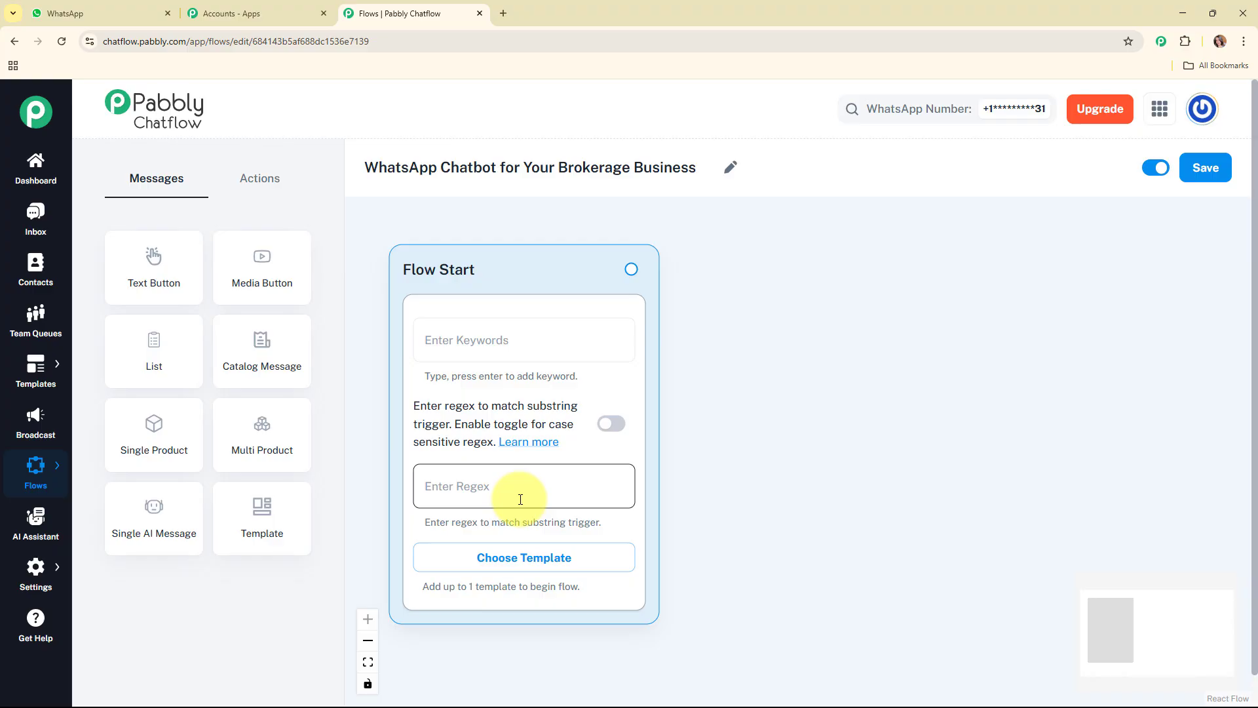
click(494, 339)
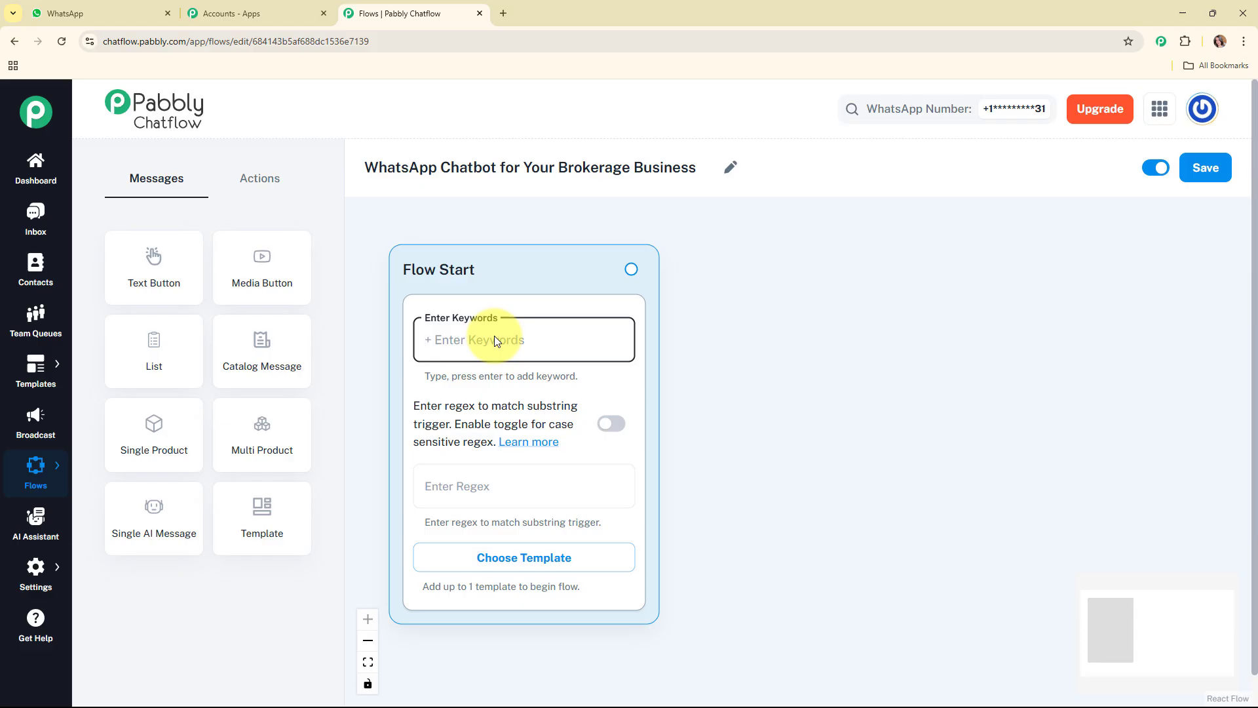
text(Hey)
key(Return)
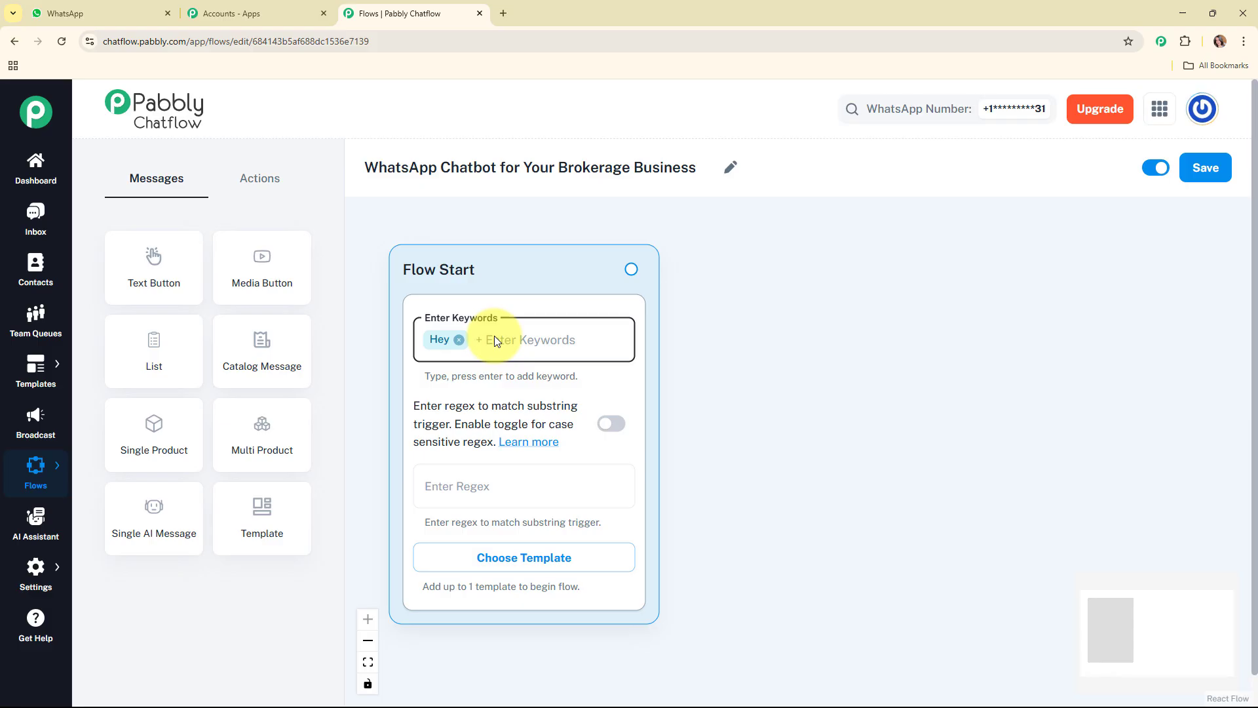
key(BackSpace)
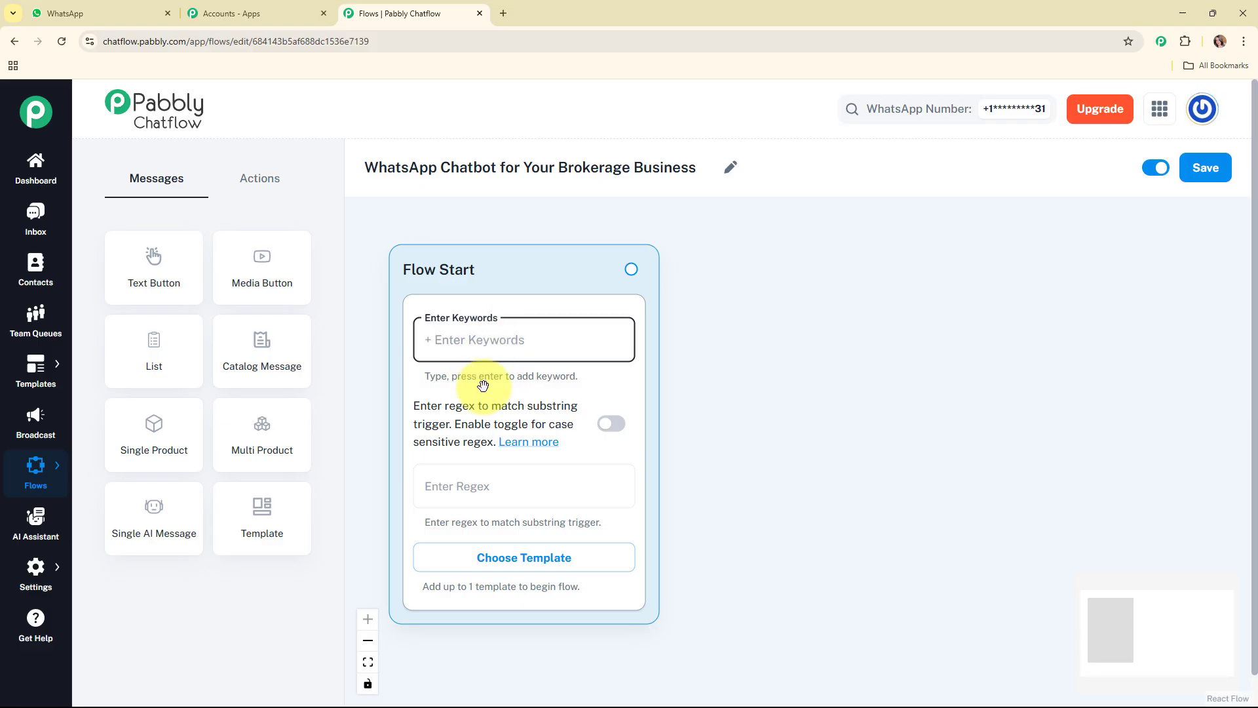
Set the Flow Start trigger regex to [\s\S]+ so that any incoming message starts the flow
click(510, 499)
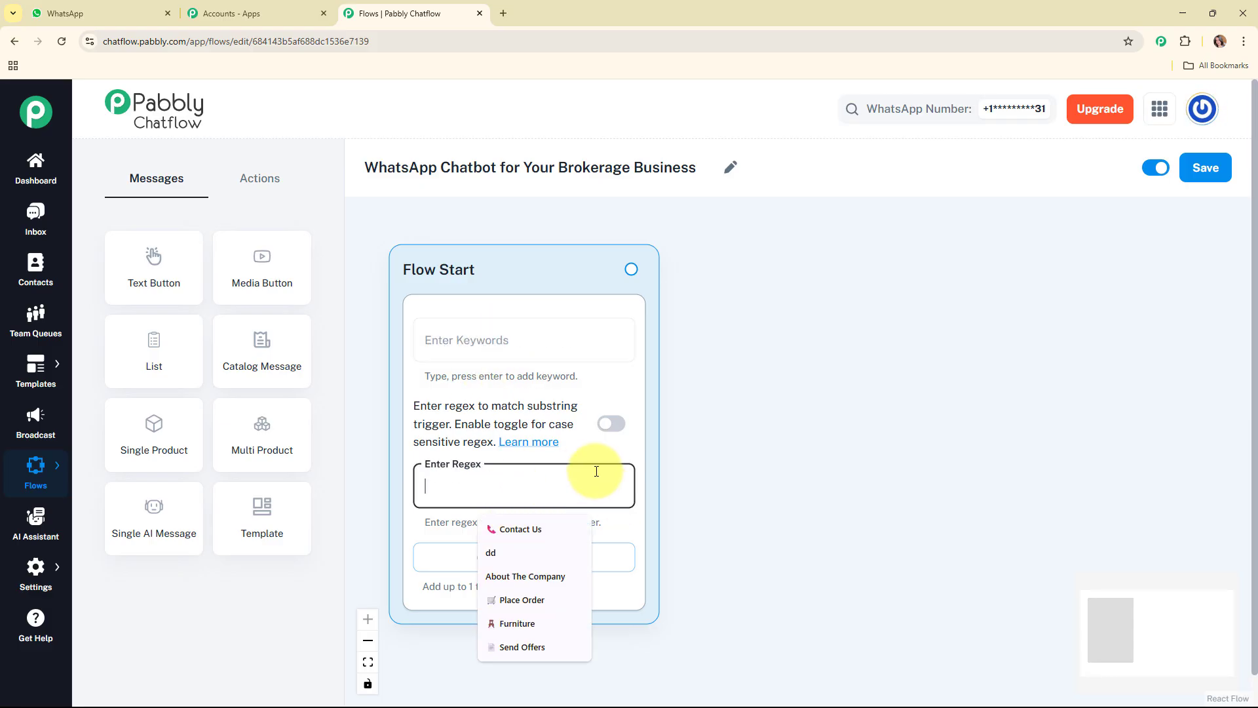
click(591, 450)
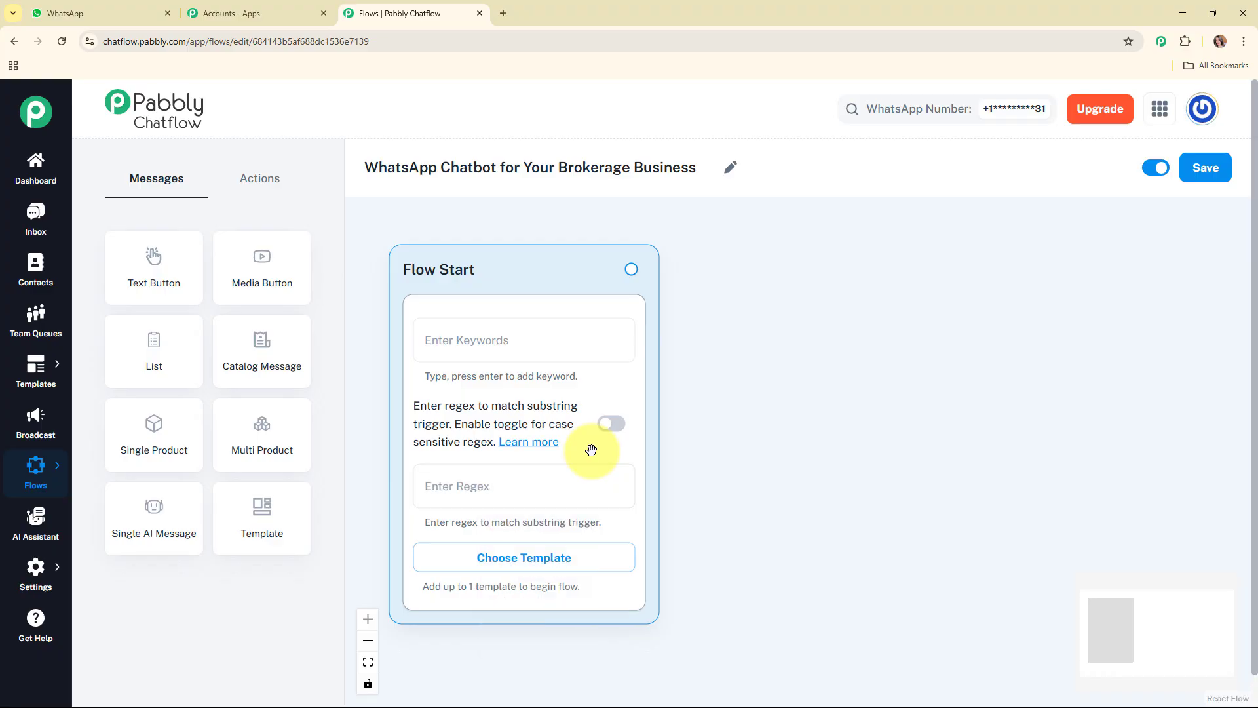
key(alt+Tab)
text([\s\S]+)
click(696, 489)
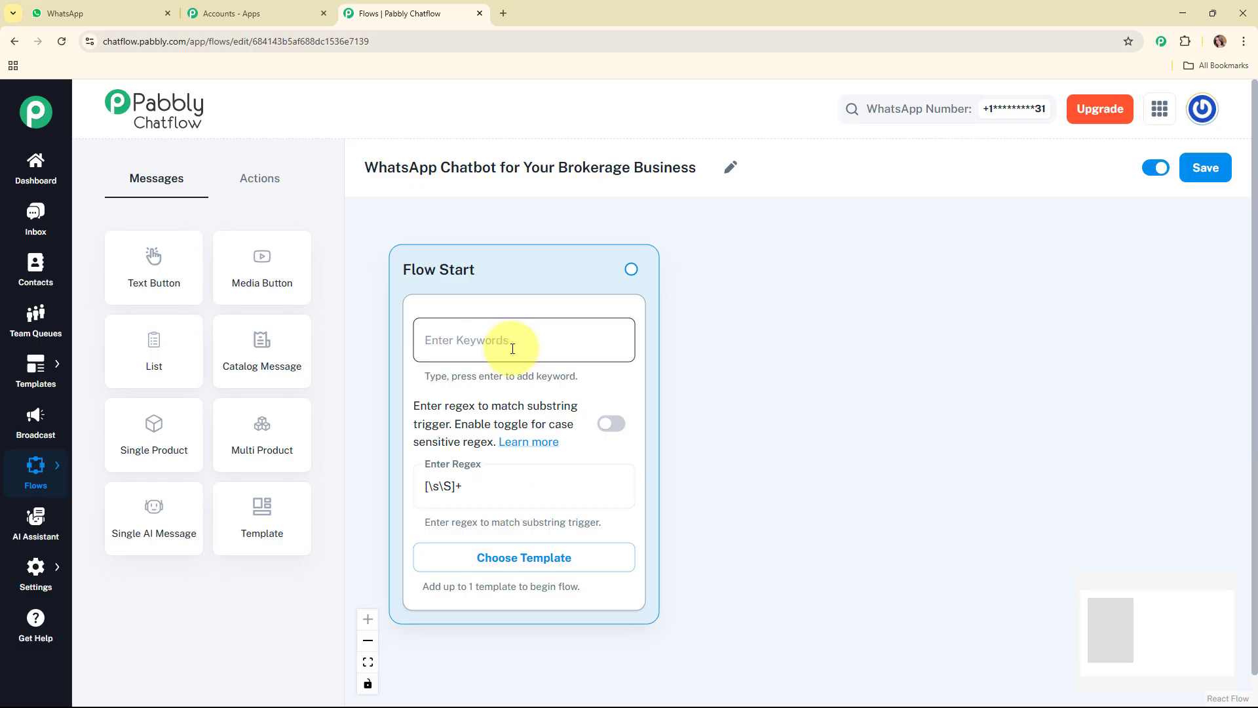
Connect Flow Start to a new text-button message reading "👋 Hello! Welcome to *SmartTrade* Broking Services. How can we help you today?"
drag(636, 272, 773, 341)
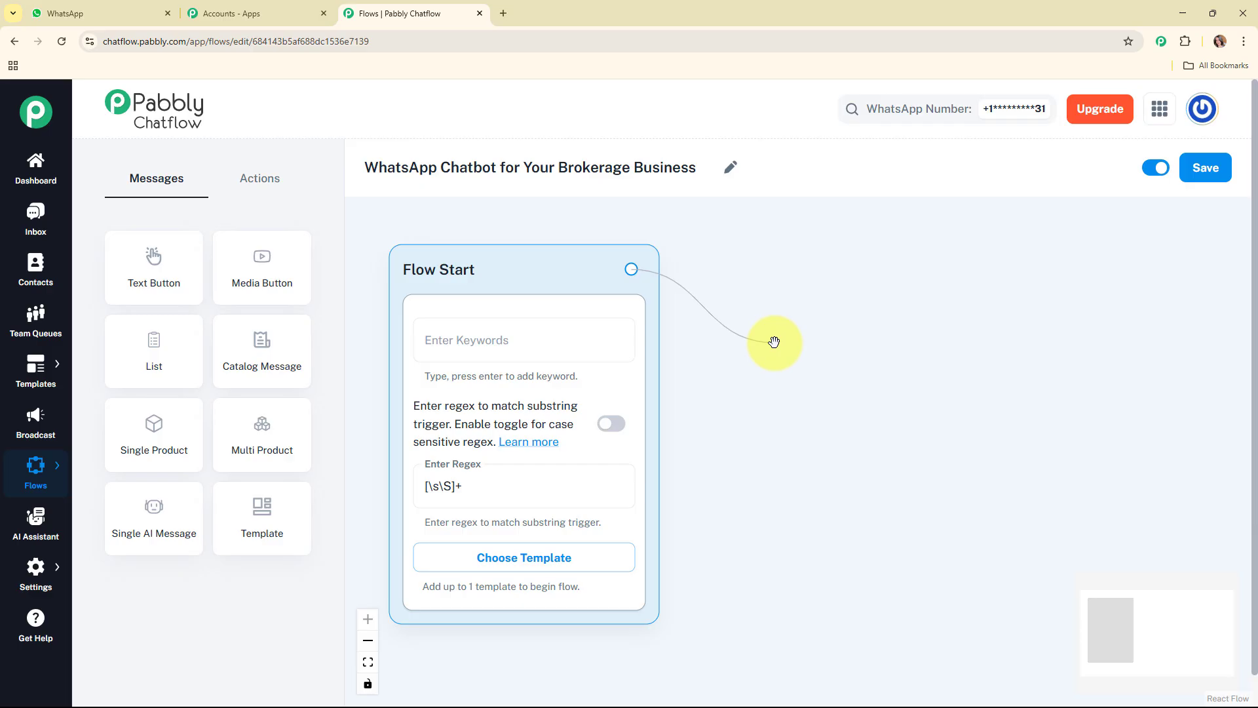
drag(774, 342, 773, 342)
click(789, 391)
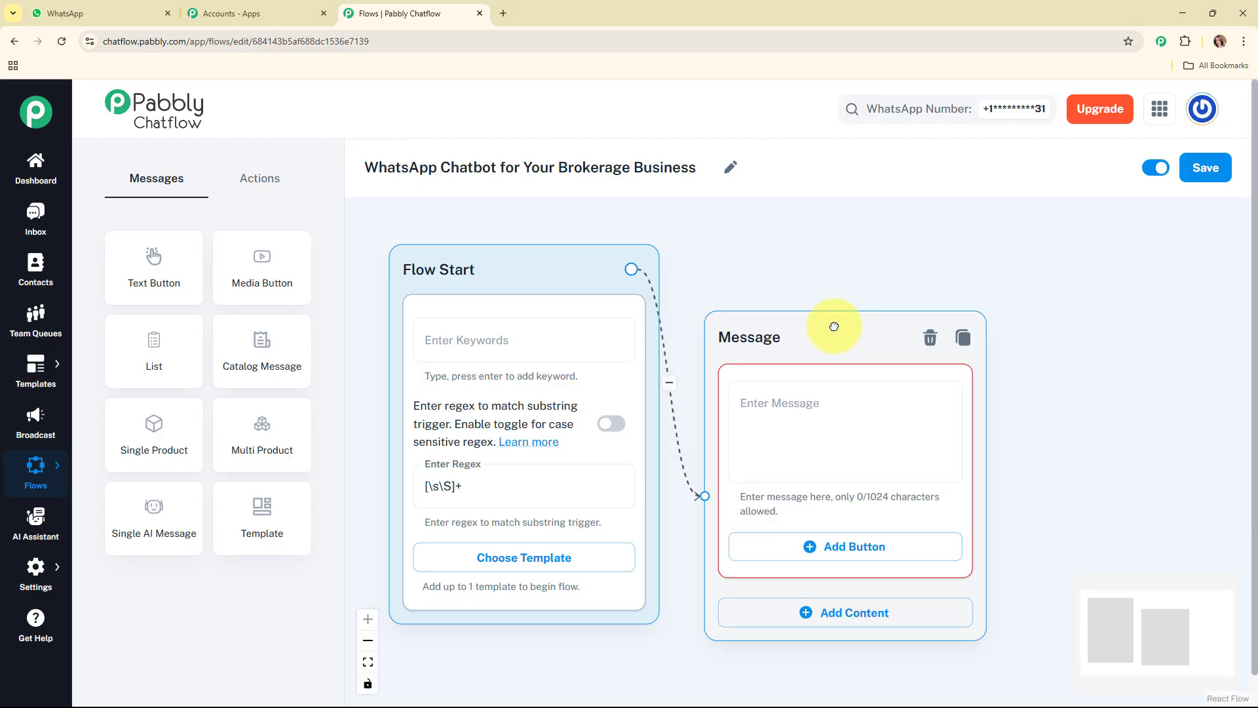
click(856, 383)
key(ctrl+v)
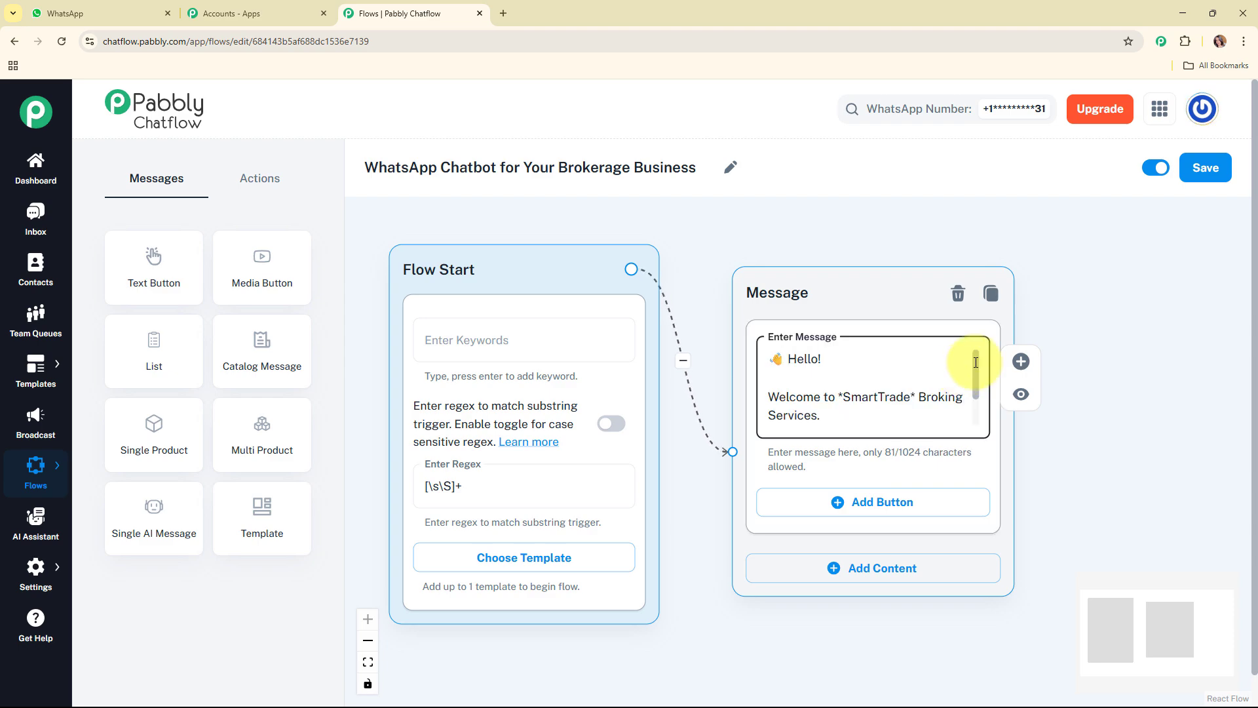
drag(976, 361, 985, 417)
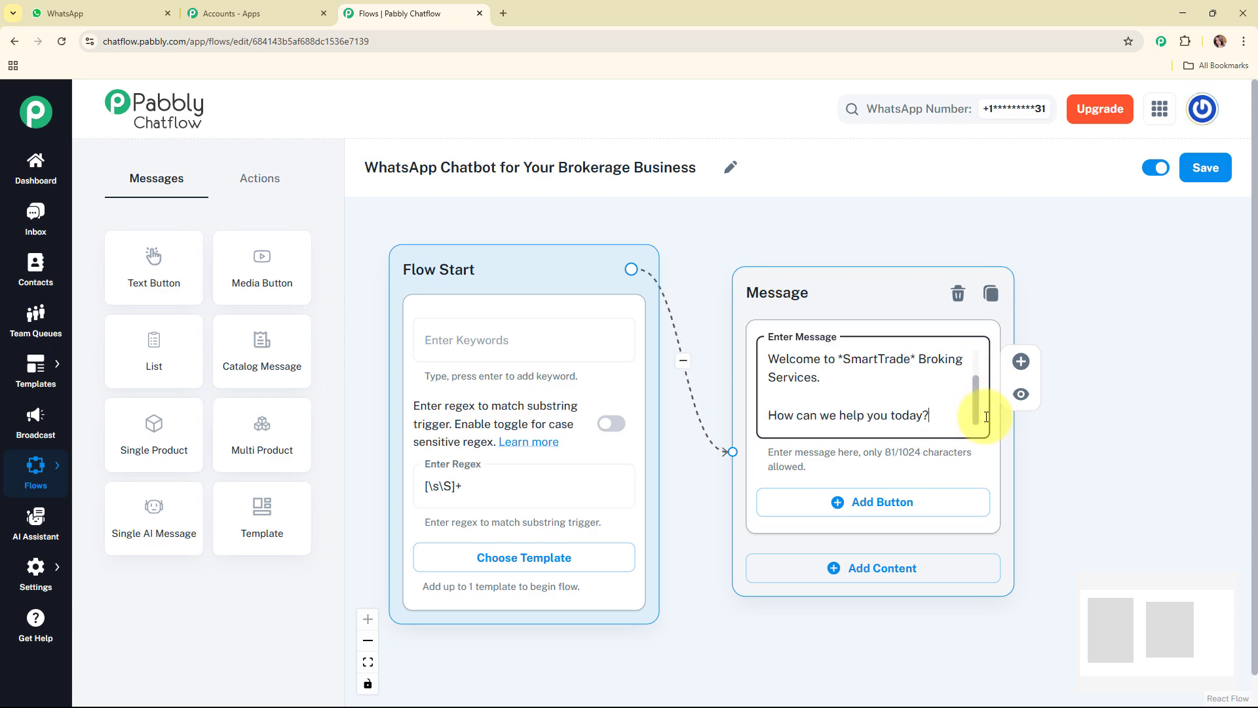
scroll(981, 360, up, 3)
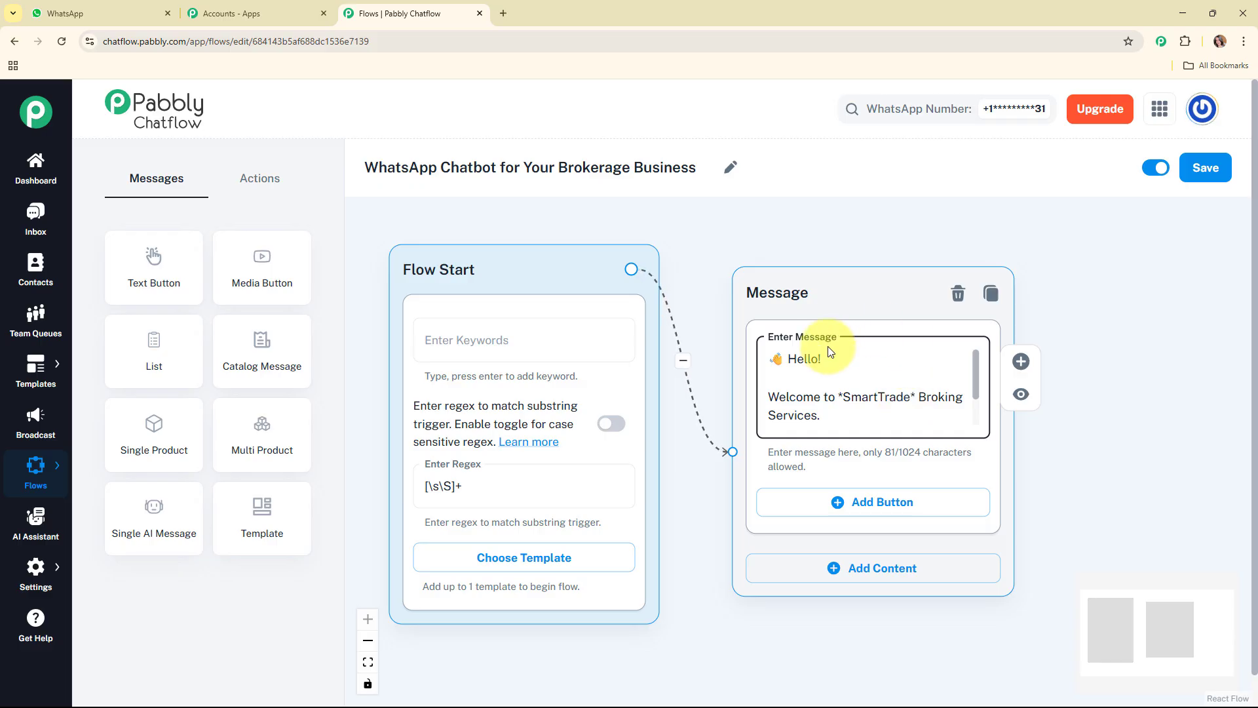
drag(975, 366, 980, 418)
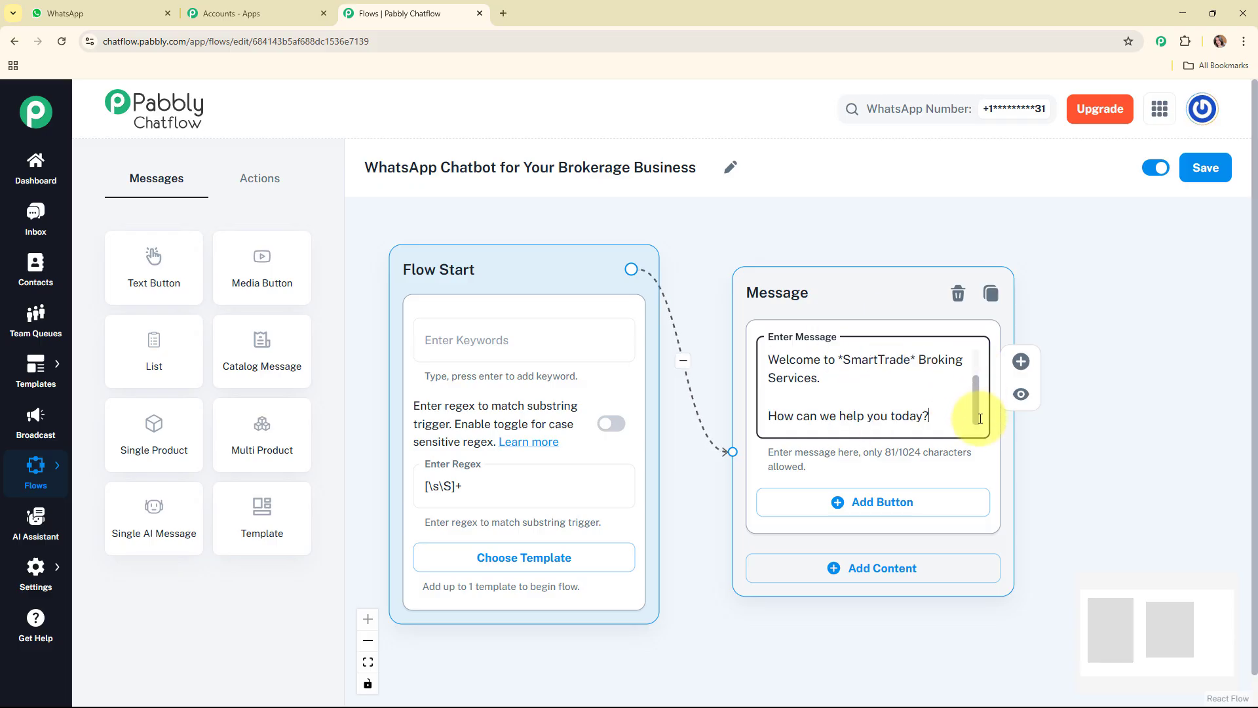
Add three buttons to the welcome message: "📈 Stock Tips", "📝 Open Account" and "🤝 Talk to Our Team"
click(885, 501)
click(884, 597)
click(901, 692)
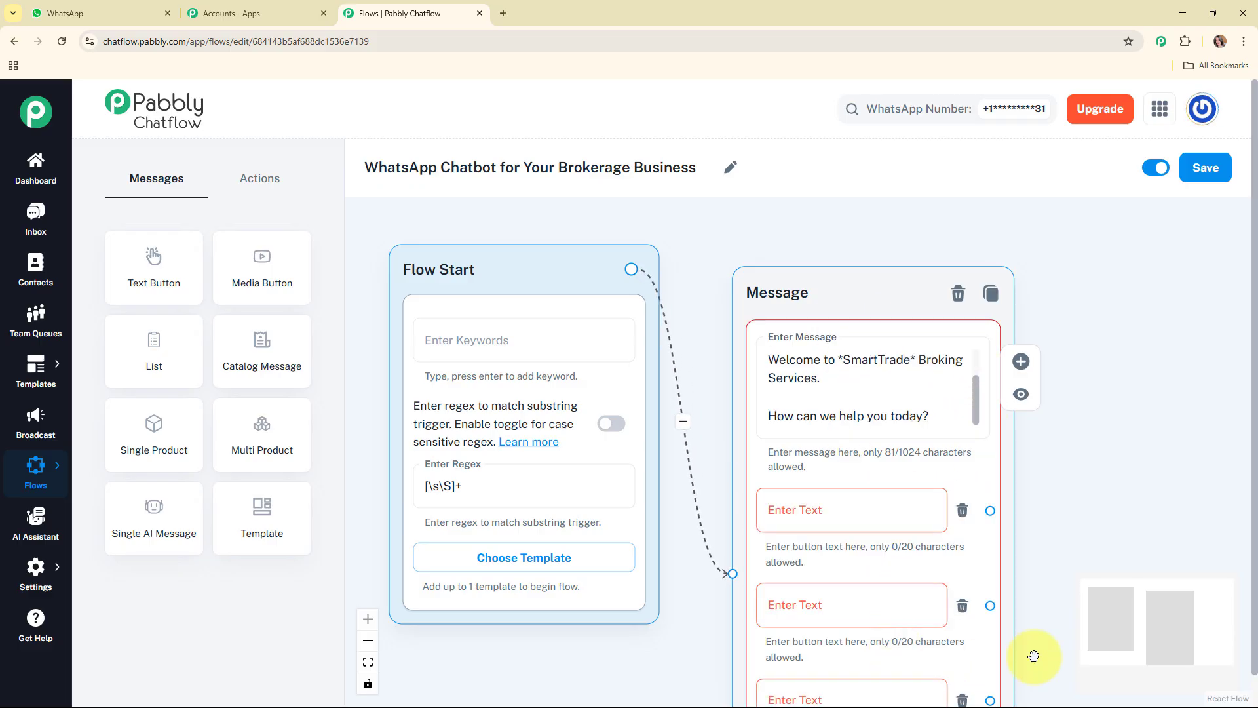
scroll(1048, 655, down, 3)
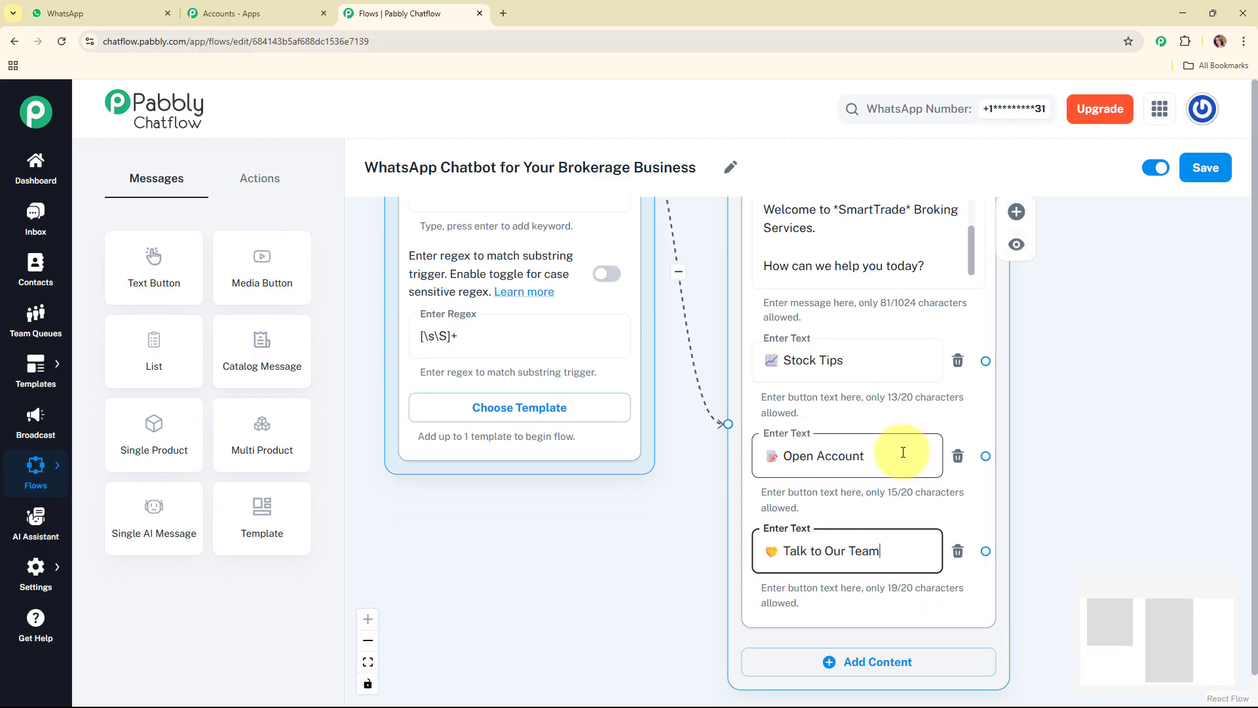
scroll(898, 449, down, 3)
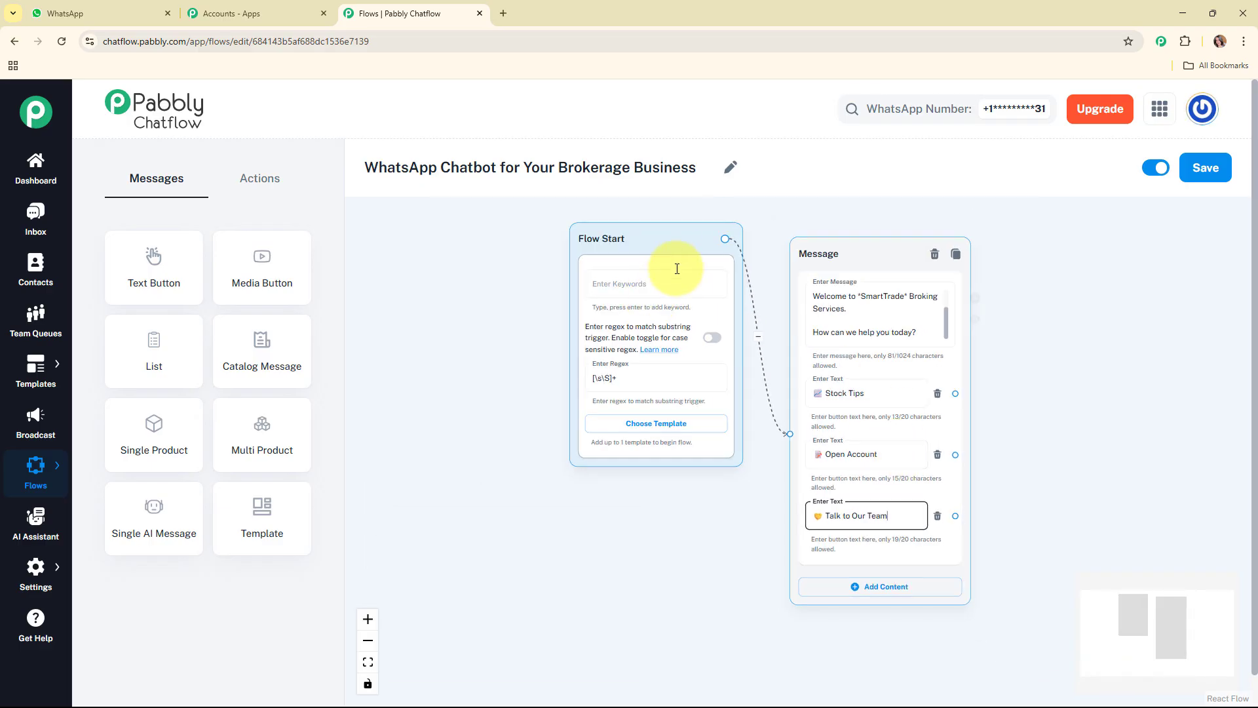
Reposition the Flow Start and welcome message blocks to make room for further blocks
drag(615, 285, 436, 318)
drag(835, 258, 706, 249)
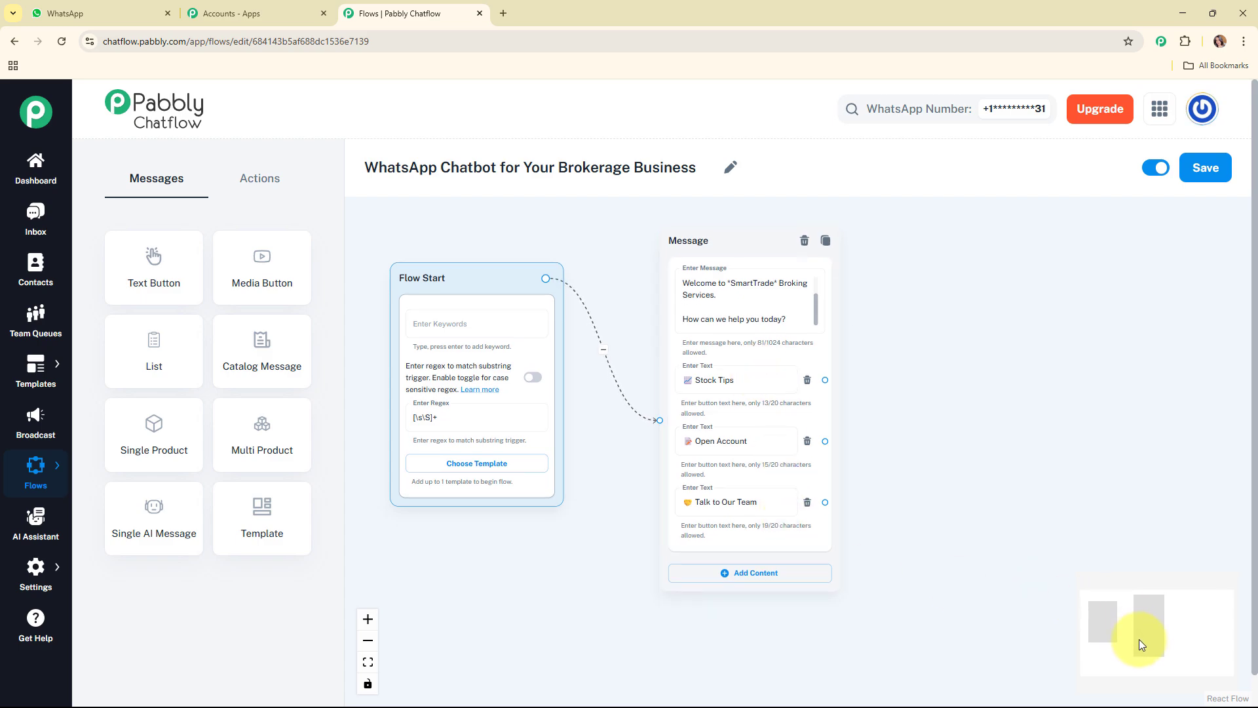
drag(1138, 640, 1188, 638)
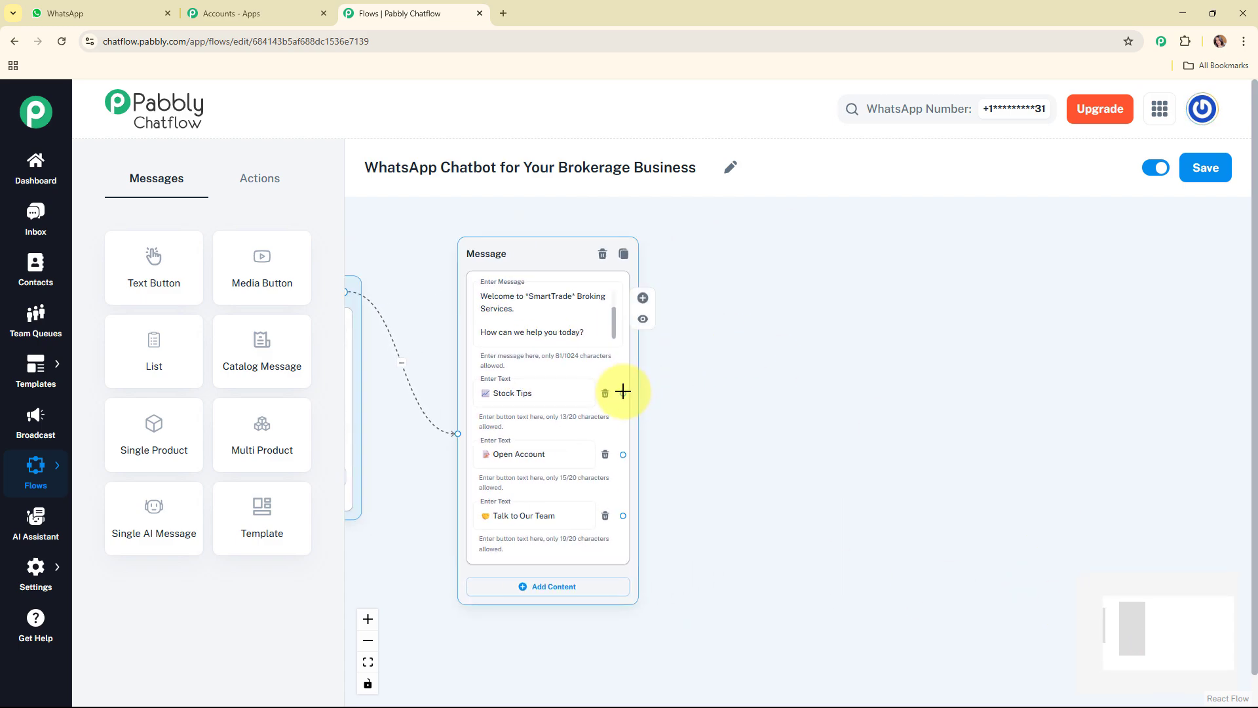
Connect Stock Tips to a new message asking about daily WhatsApp updates, with buttons "✅ Yes, Subscribe", "❌ No, Thanks" and "Main Menu"
drag(623, 393, 721, 242)
click(737, 242)
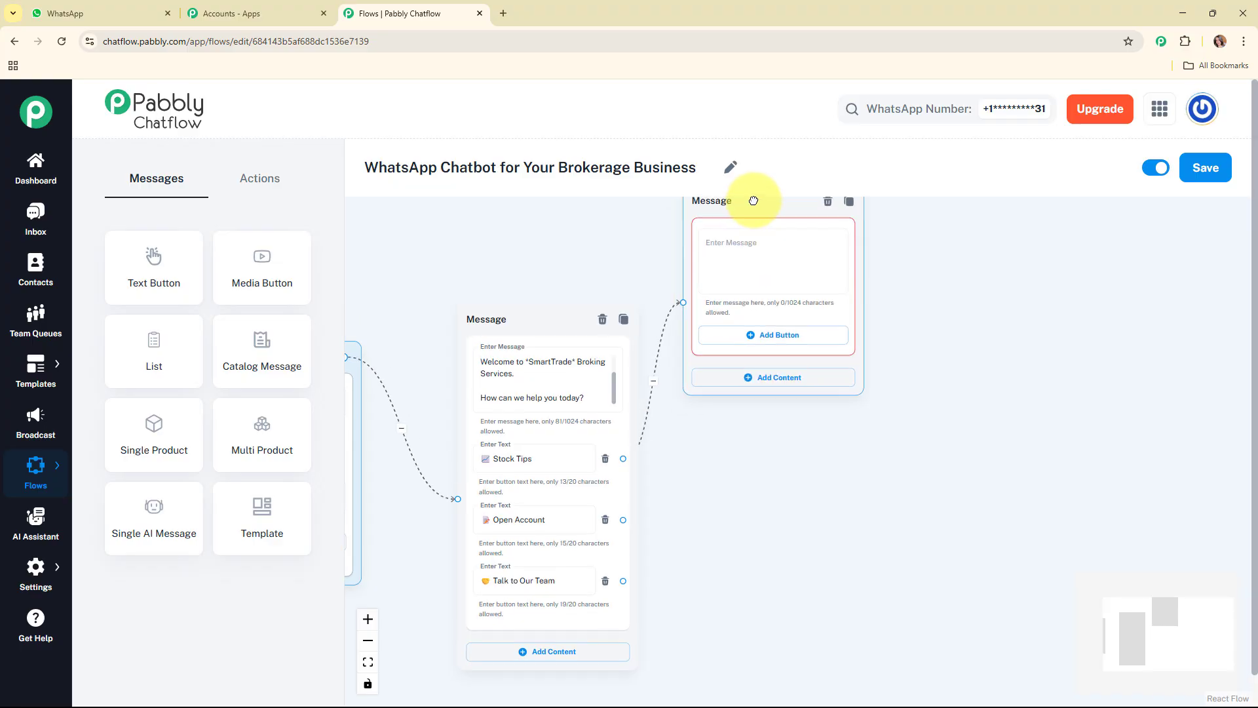
key(ctrl+v)
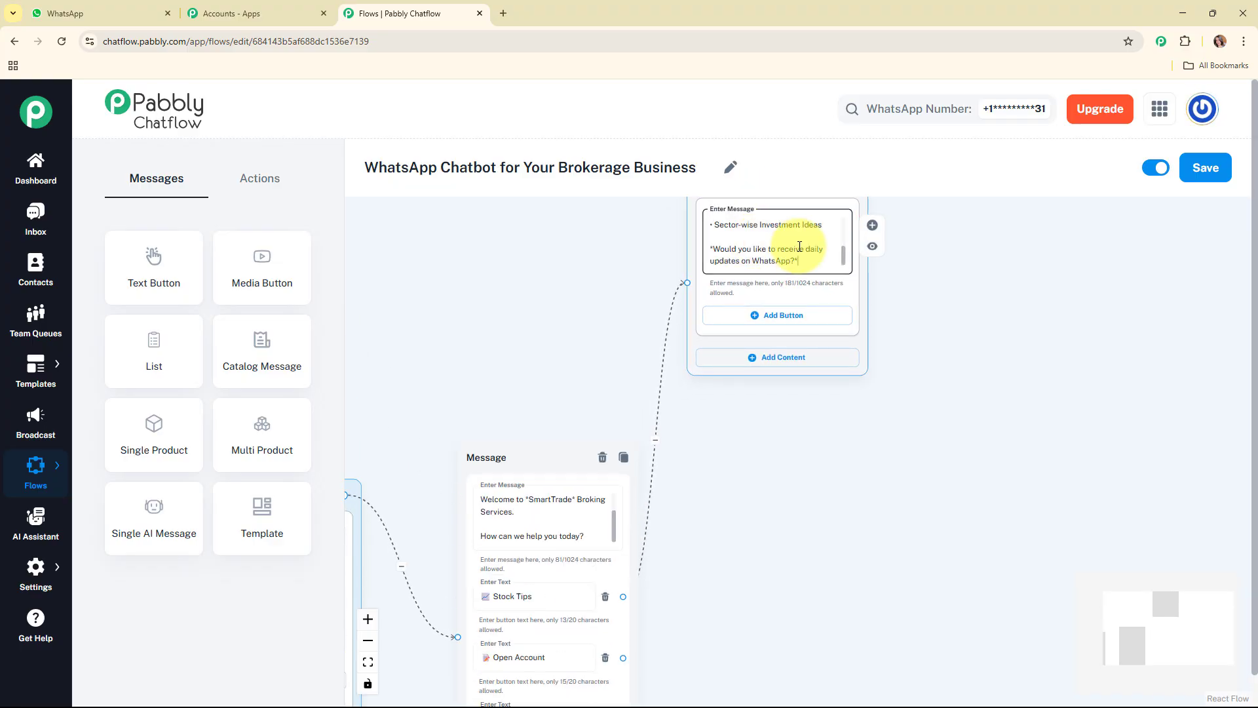
drag(844, 226, 851, 340)
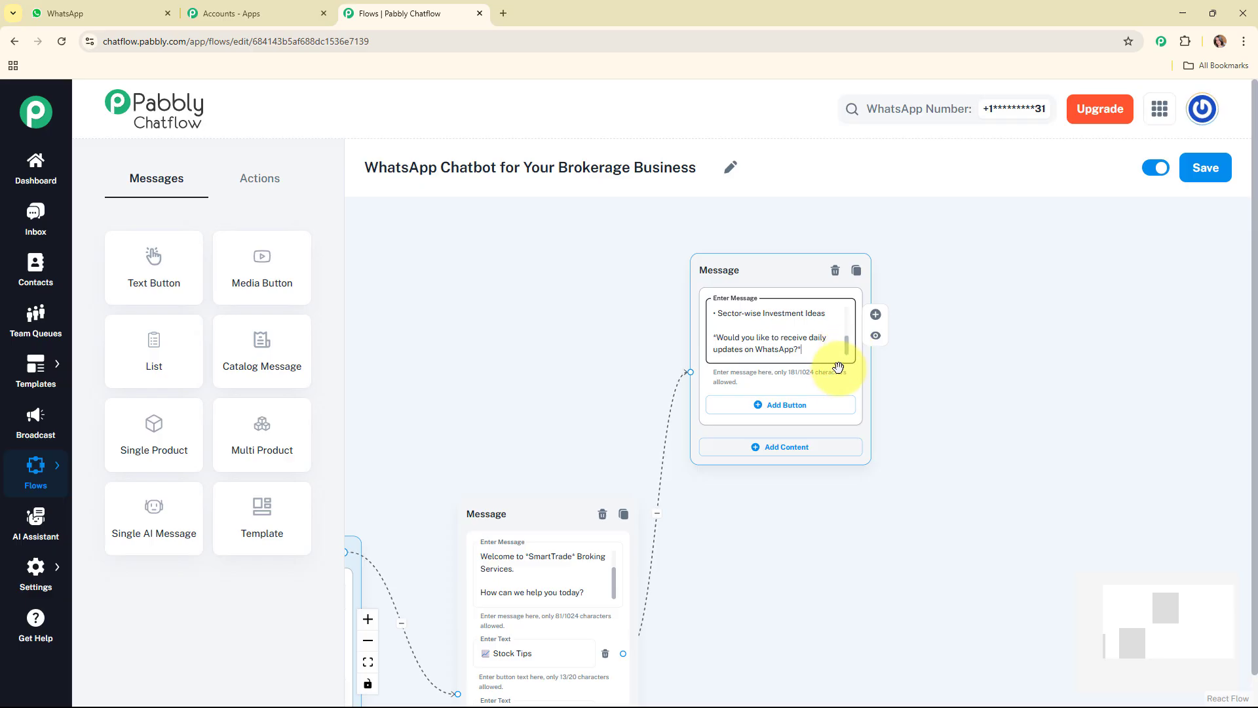
click(831, 404)
click(826, 465)
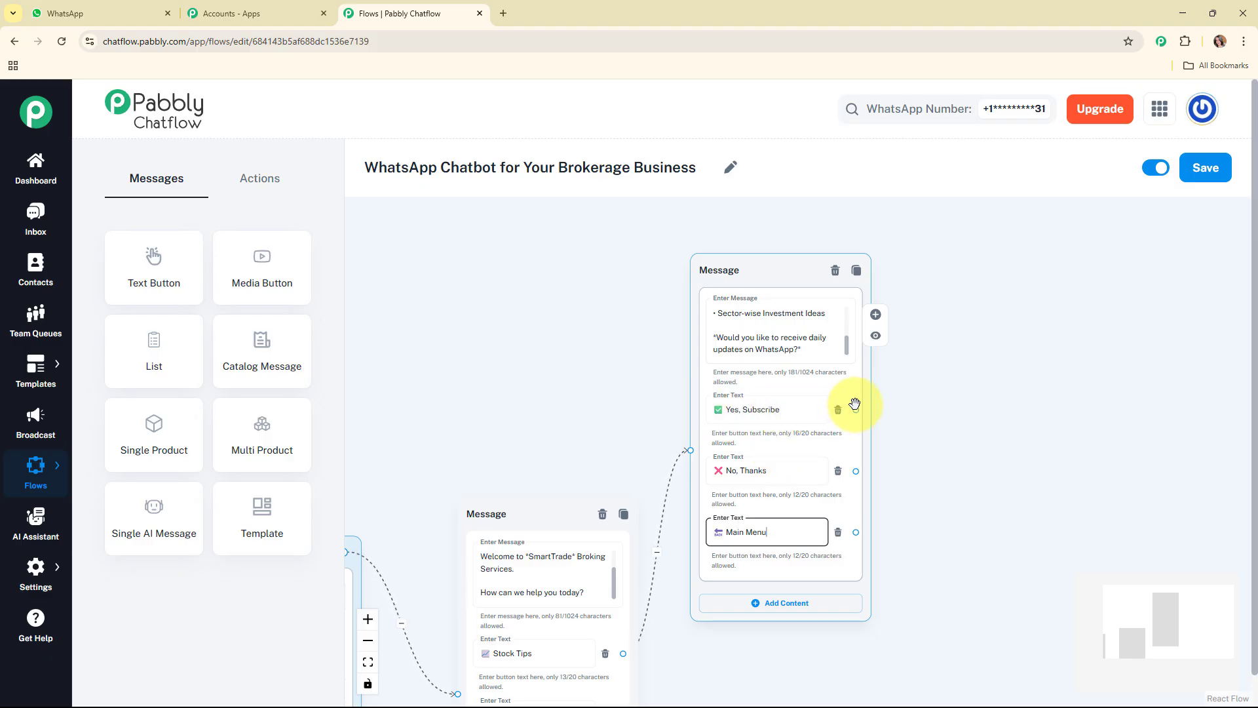
Connect Yes, Subscribe to a new message confirming the daily stock tips and market updates subscription, with the first update tomorrow morning
drag(857, 409, 968, 247)
click(943, 327)
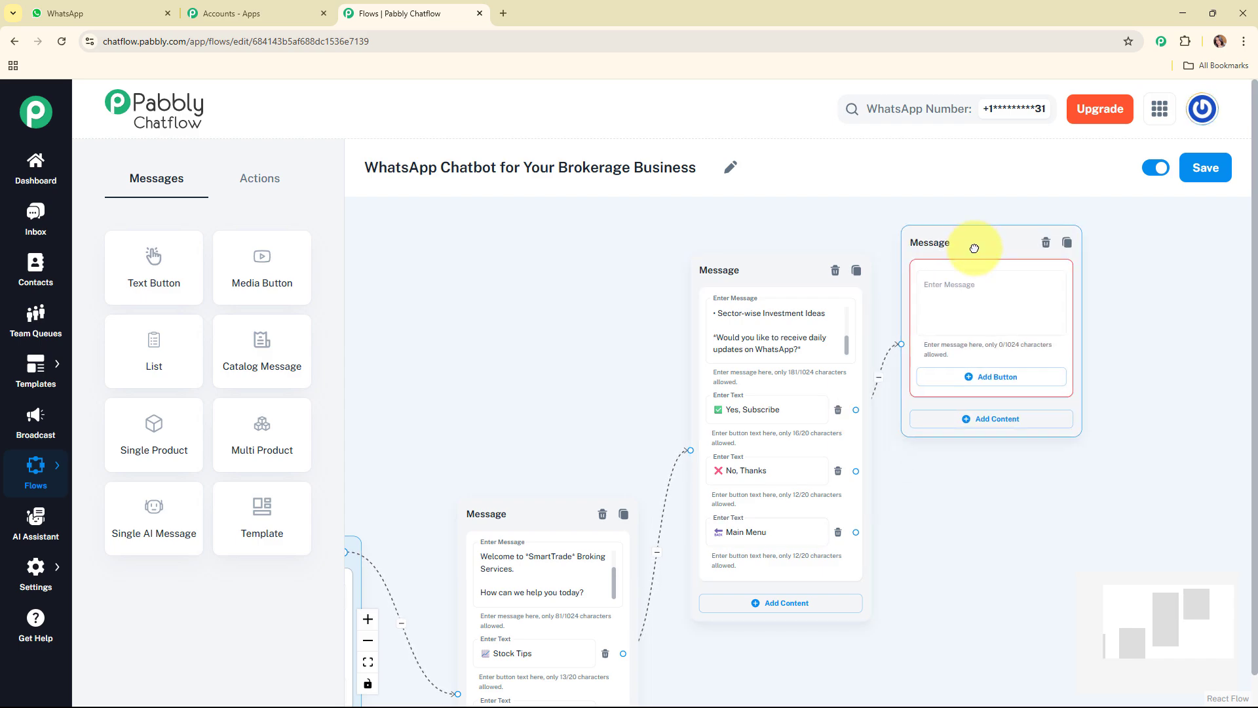
click(990, 295)
key(ctrl+v)
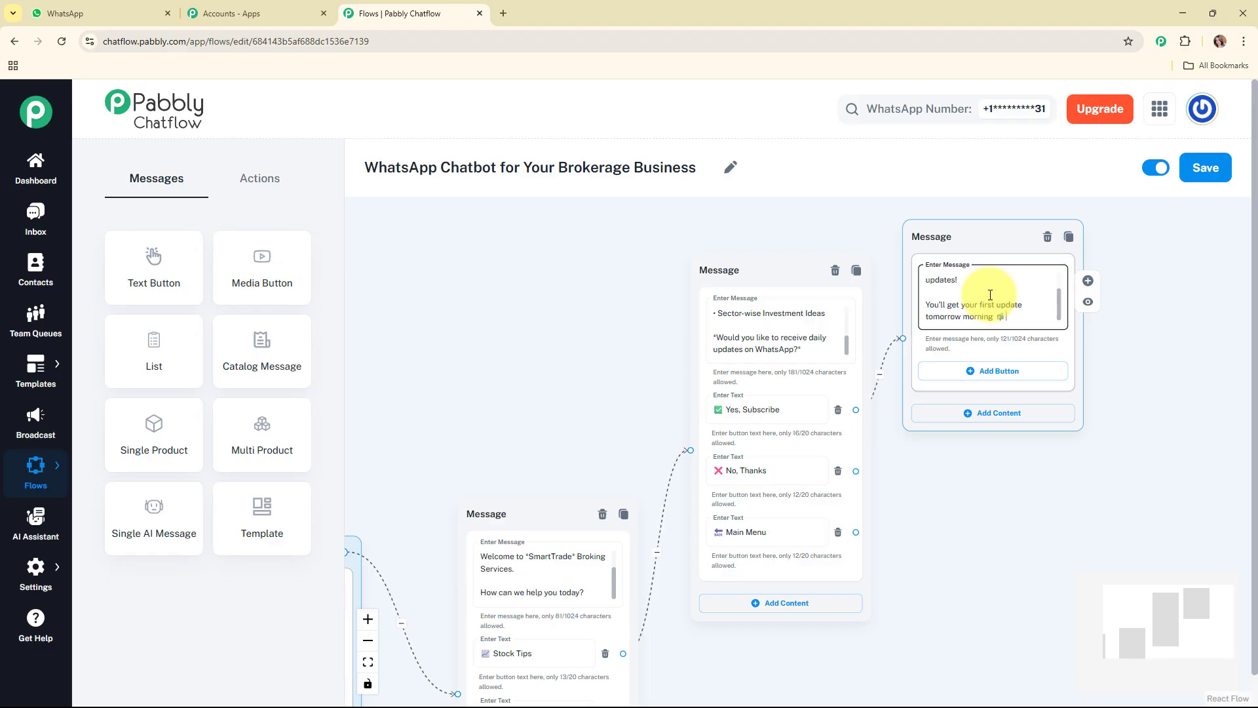
scroll(1053, 291, up, 3)
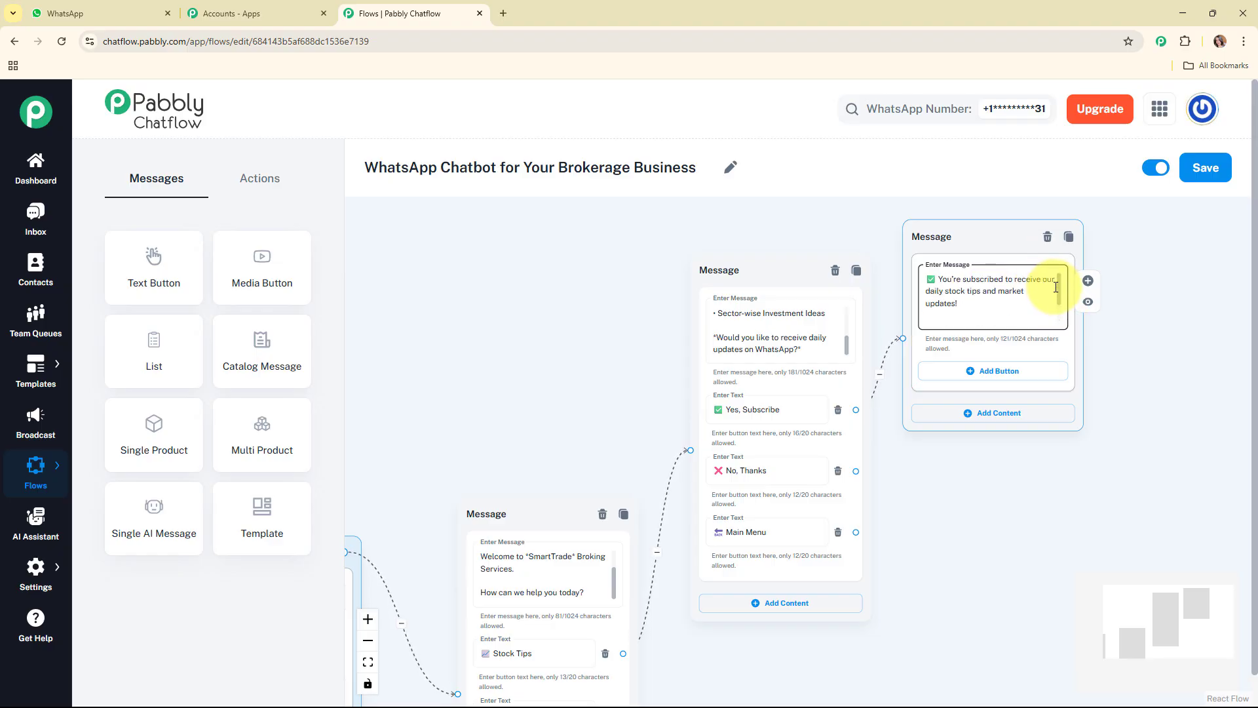
scroll(1062, 290, down, 3)
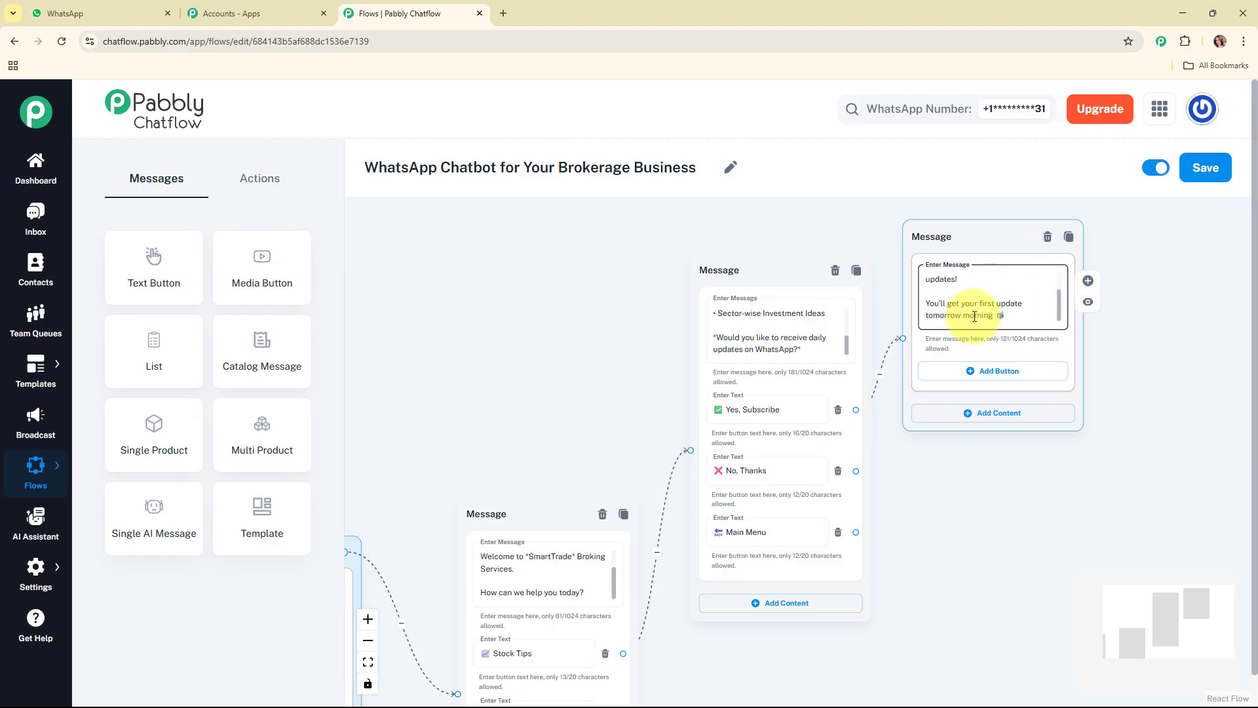
drag(988, 233, 1022, 236)
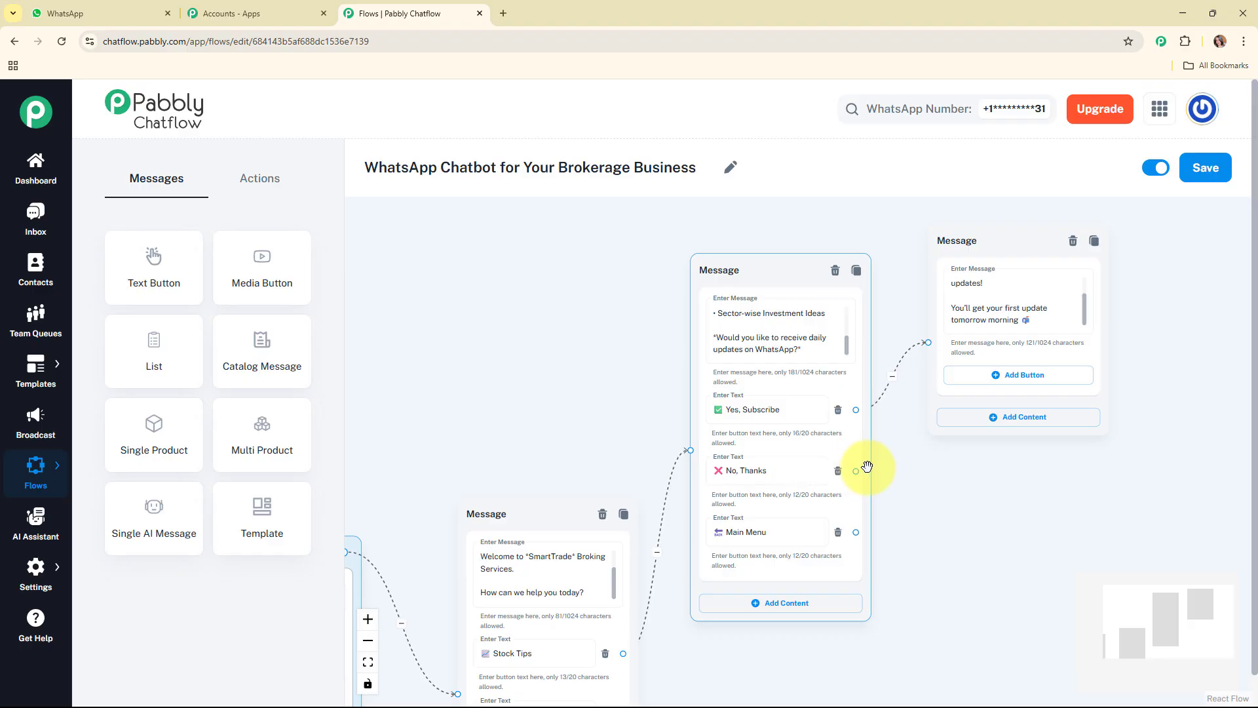
Connect the No, Thanks button to a new text message reading "Okay!"
drag(857, 470, 923, 495)
click(986, 525)
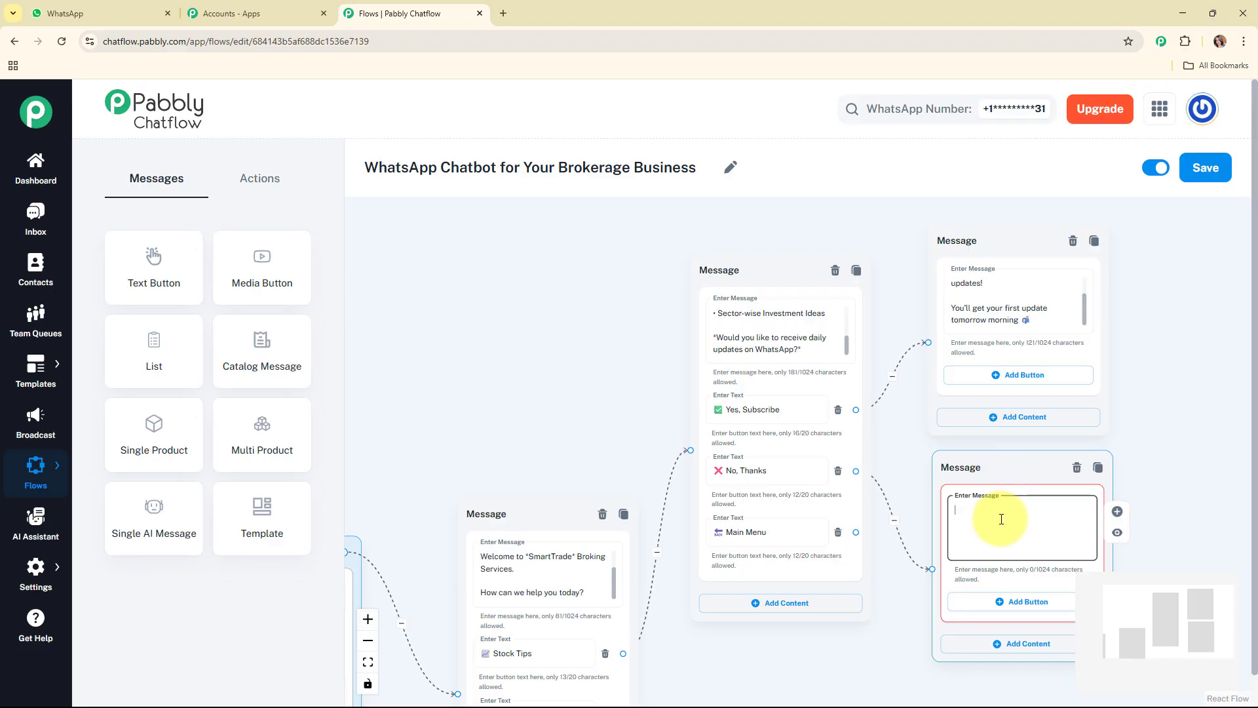
text(Okay!)
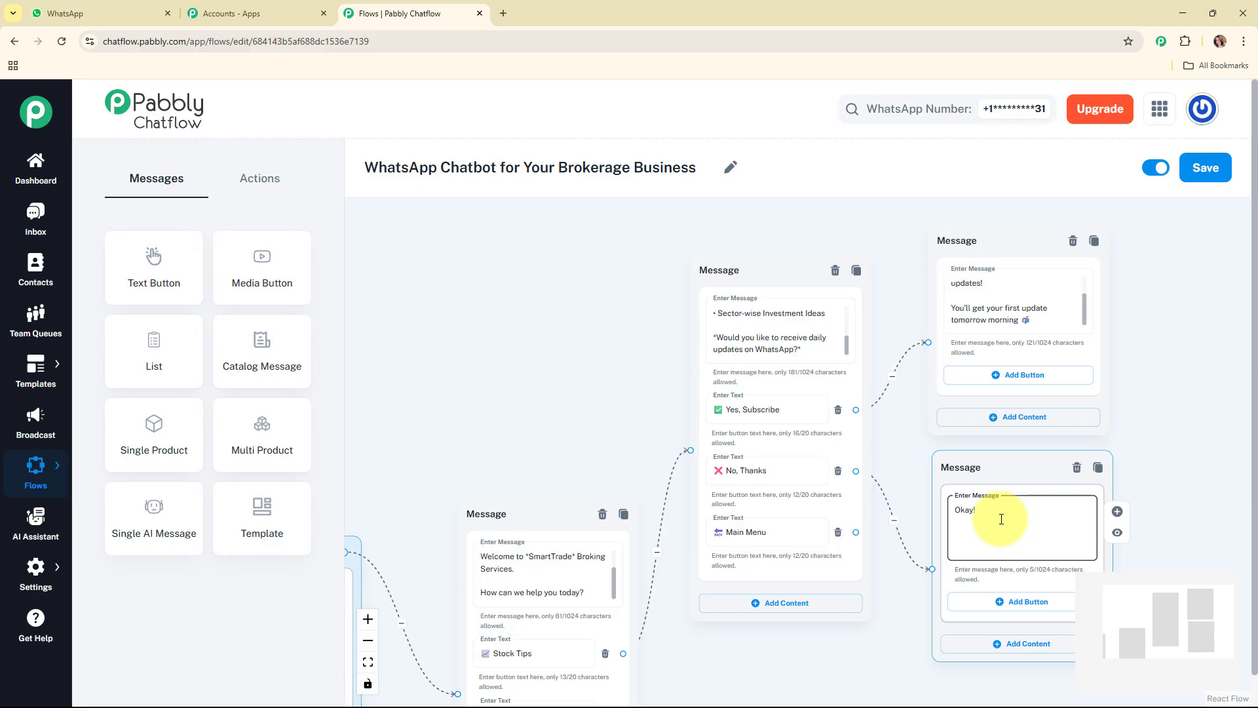
Connect the Main Menu button of the stock tips message back to the welcome message
drag(1169, 622, 1192, 646)
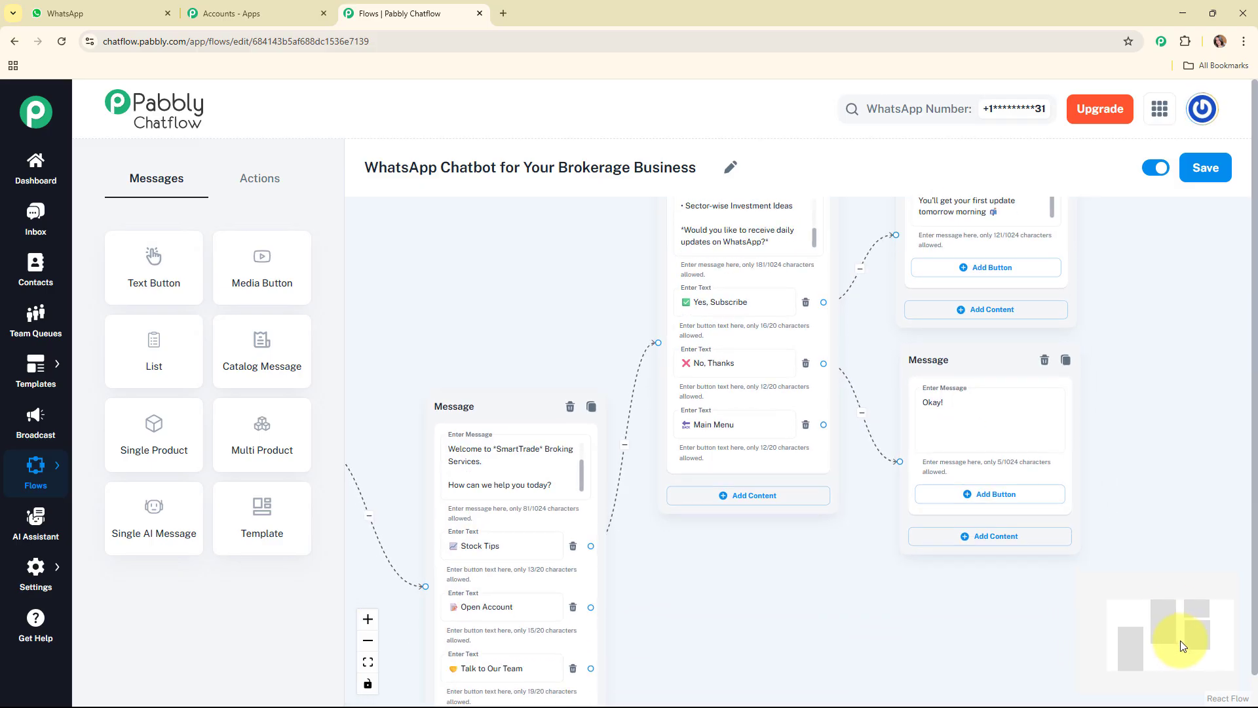
drag(823, 424, 425, 585)
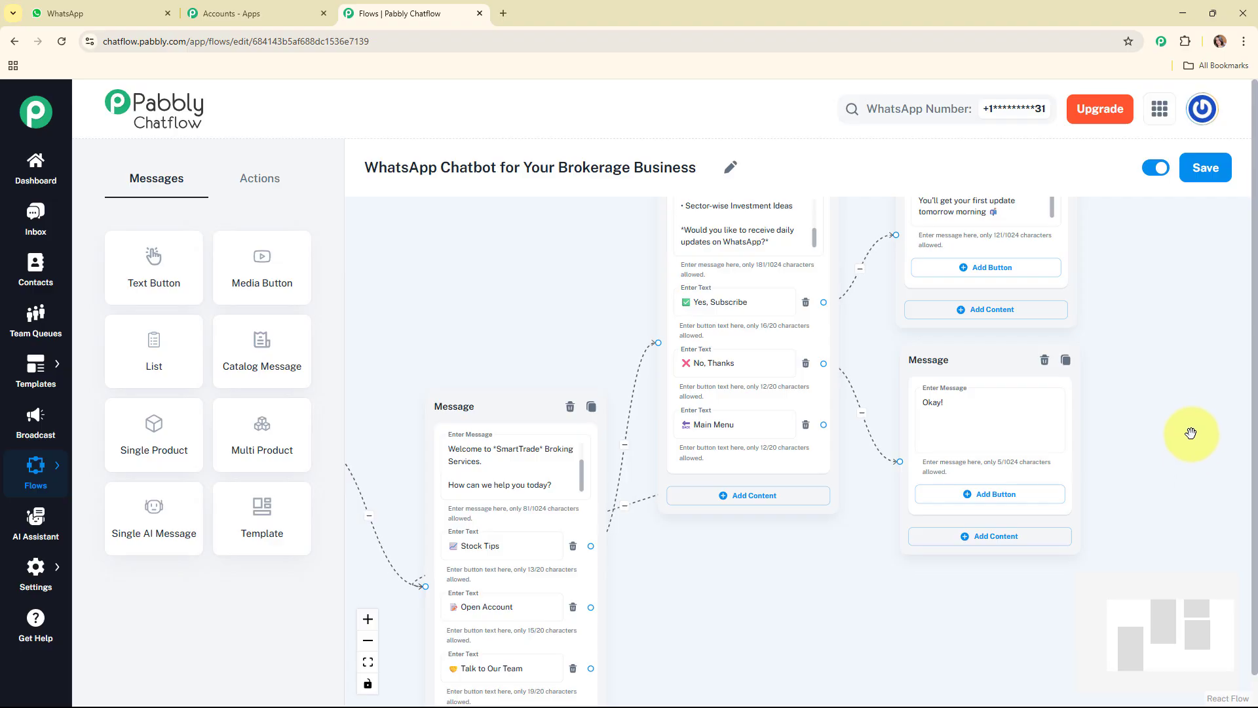
scroll(1190, 393, down, 2)
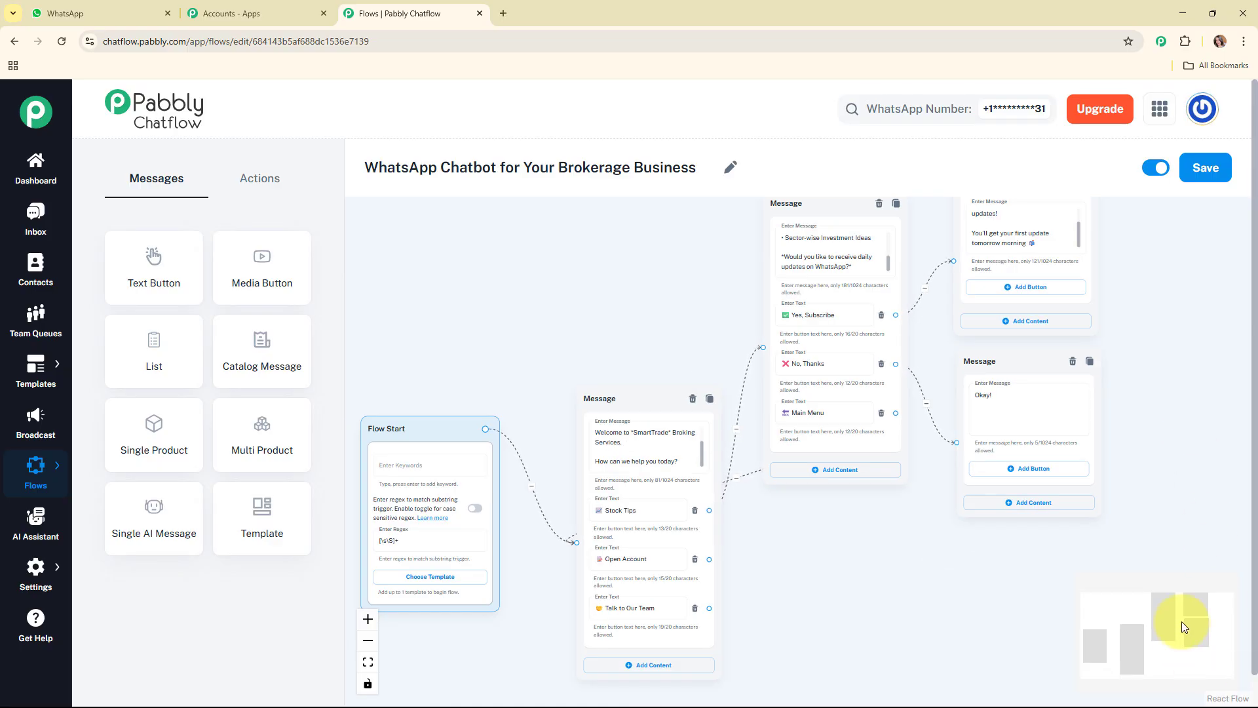
Add an Ask Question node beside the welcome message with the text "Great! Let's help you get started. Please share: 1️⃣ *Your Full Name*"
drag(1181, 622, 1183, 638)
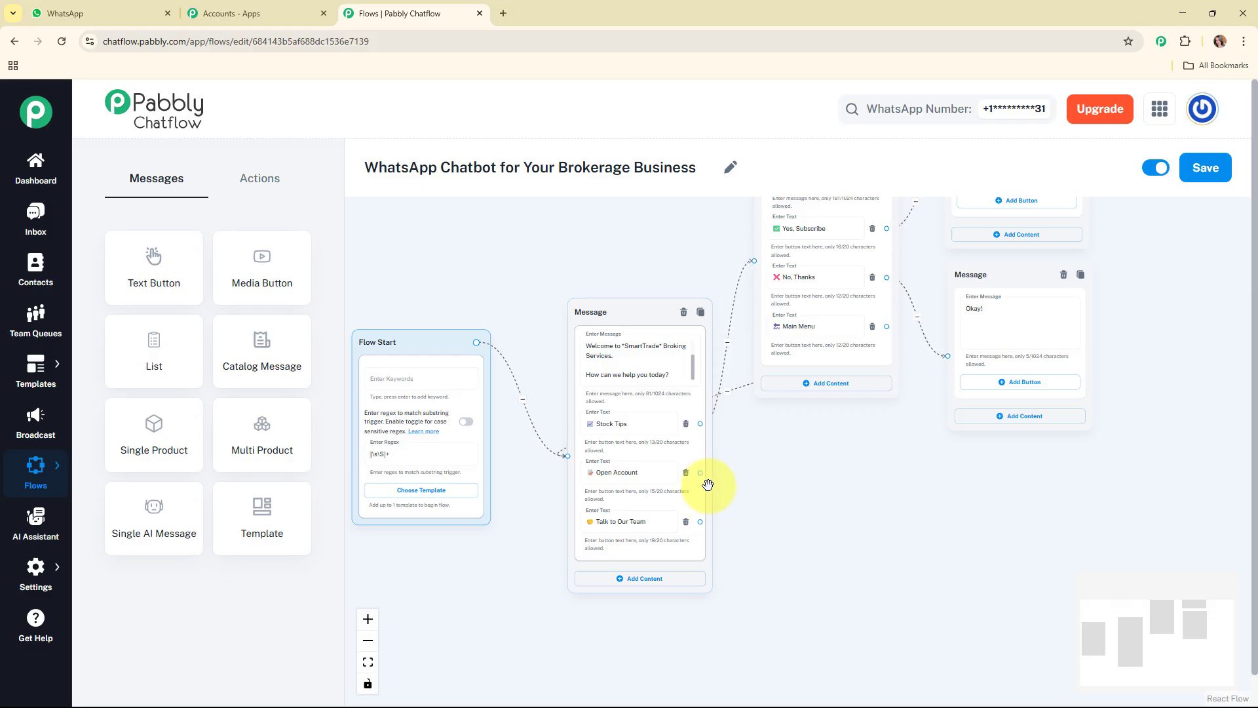
click(279, 187)
drag(266, 370, 782, 426)
click(809, 474)
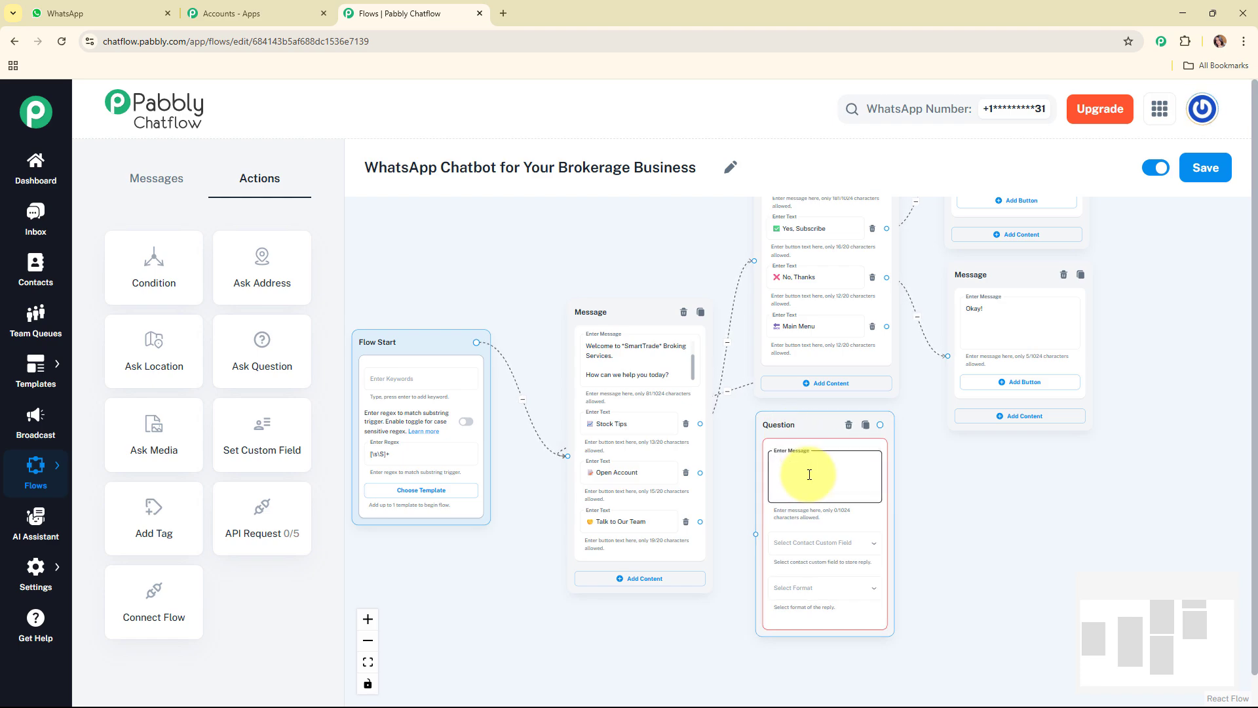
key(ctrl+v)
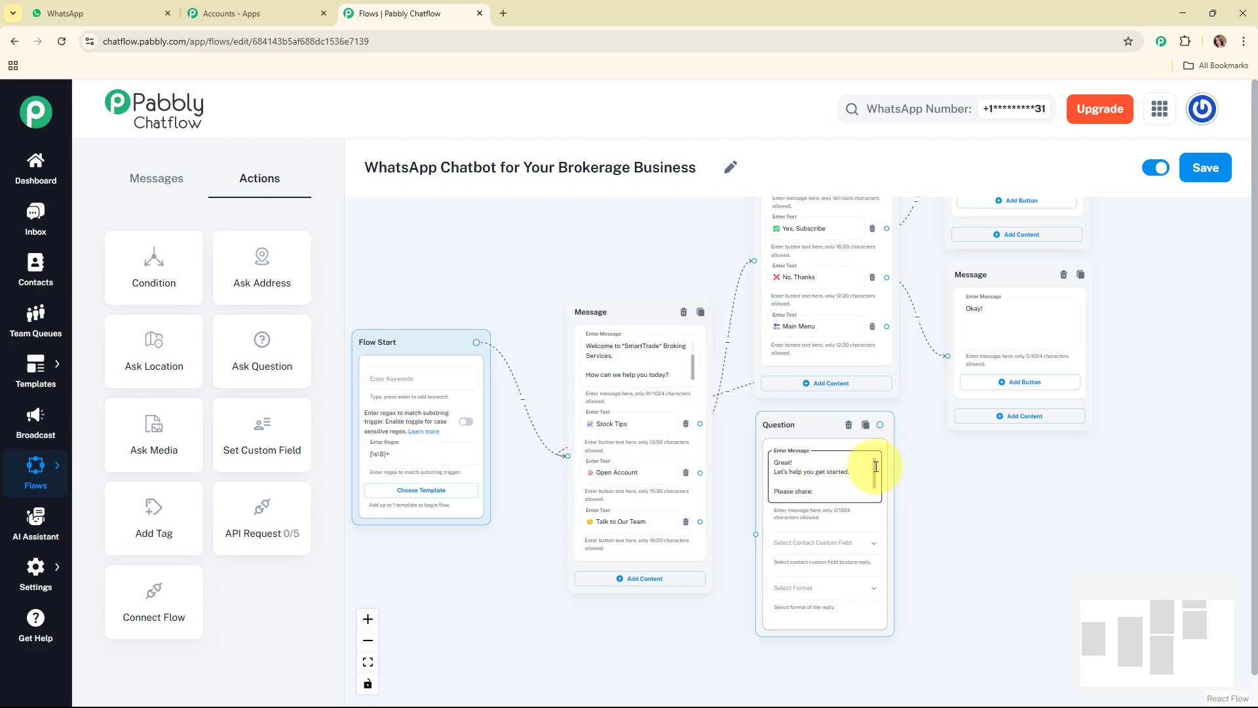
drag(876, 467, 876, 485)
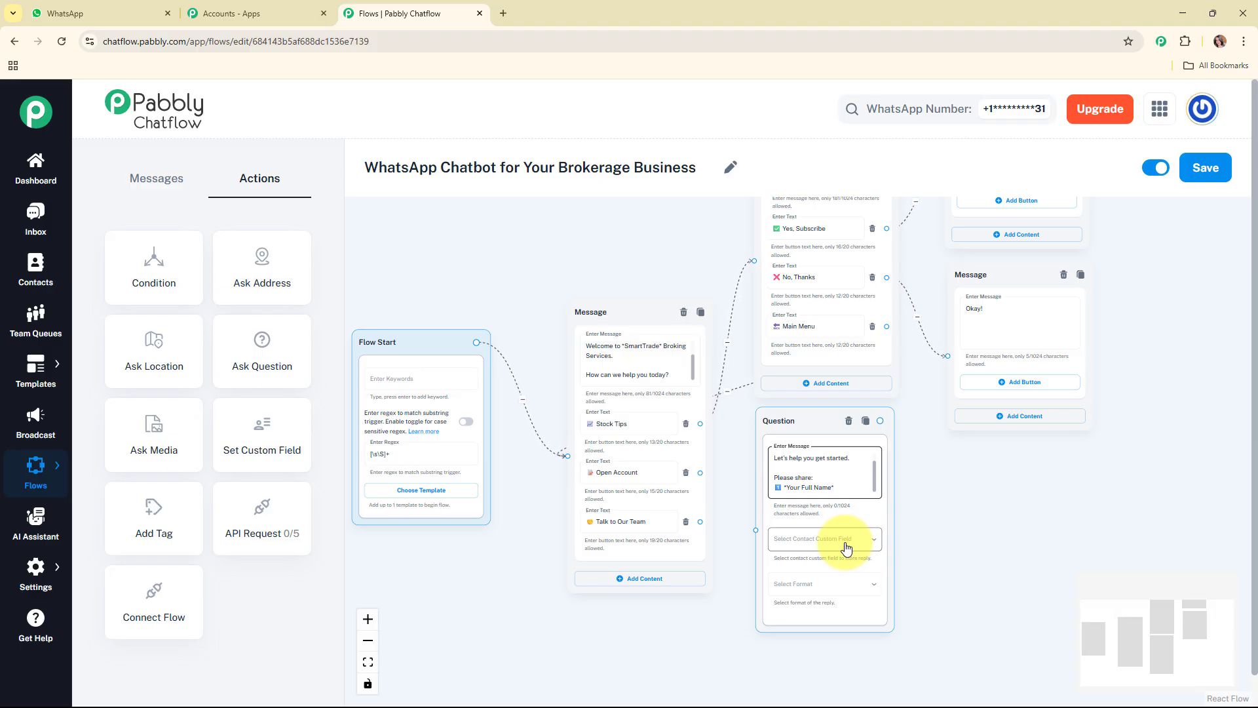
Store the full-name question's reply in the FullName contact custom field with the reply format Text
click(430, 572)
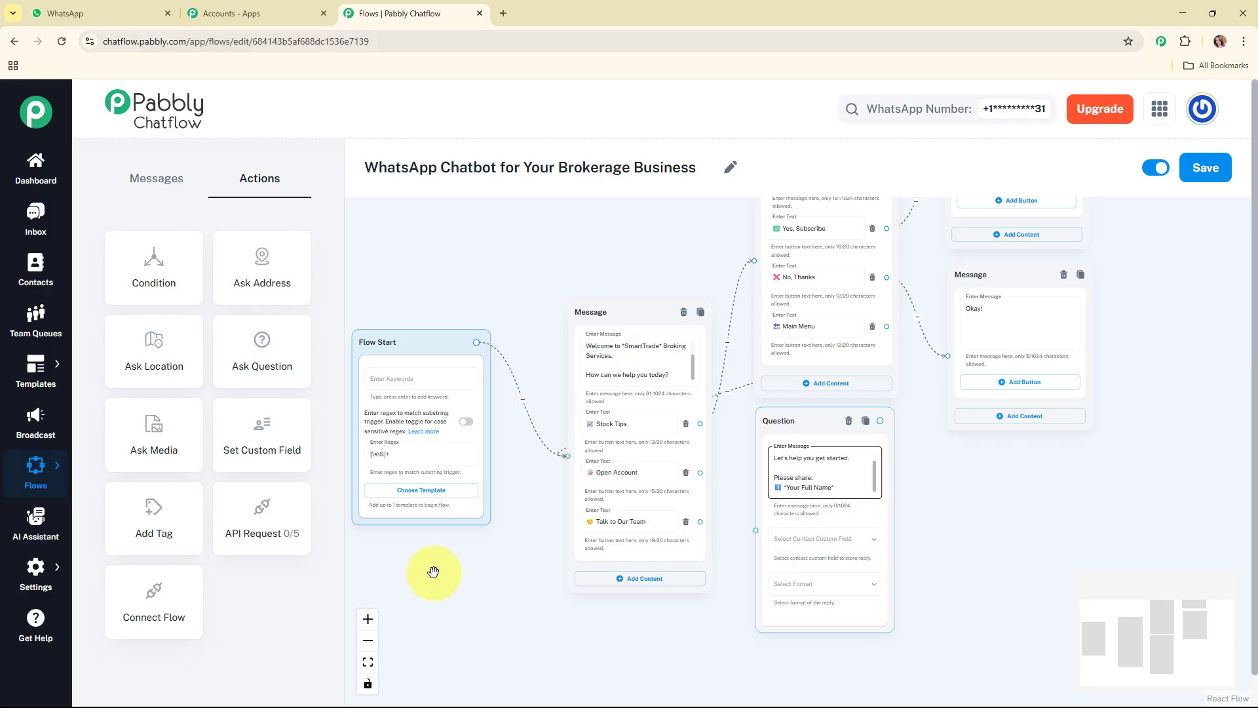
click(33, 583)
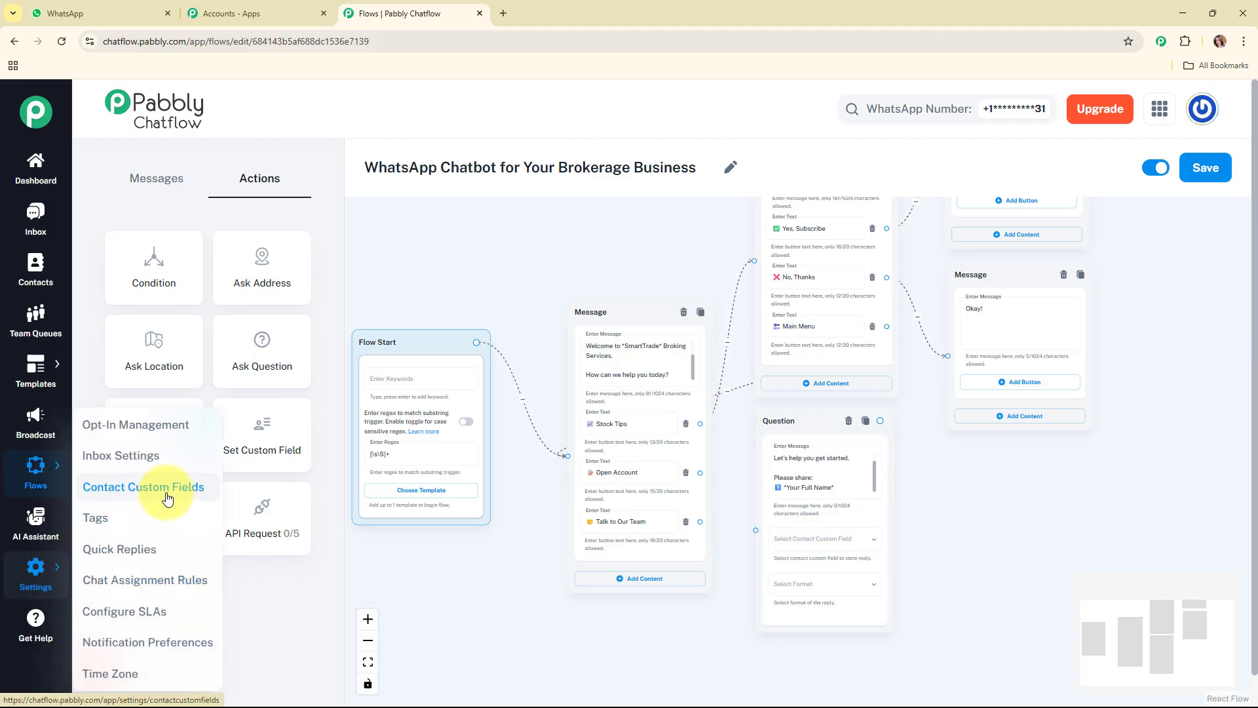
click(844, 544)
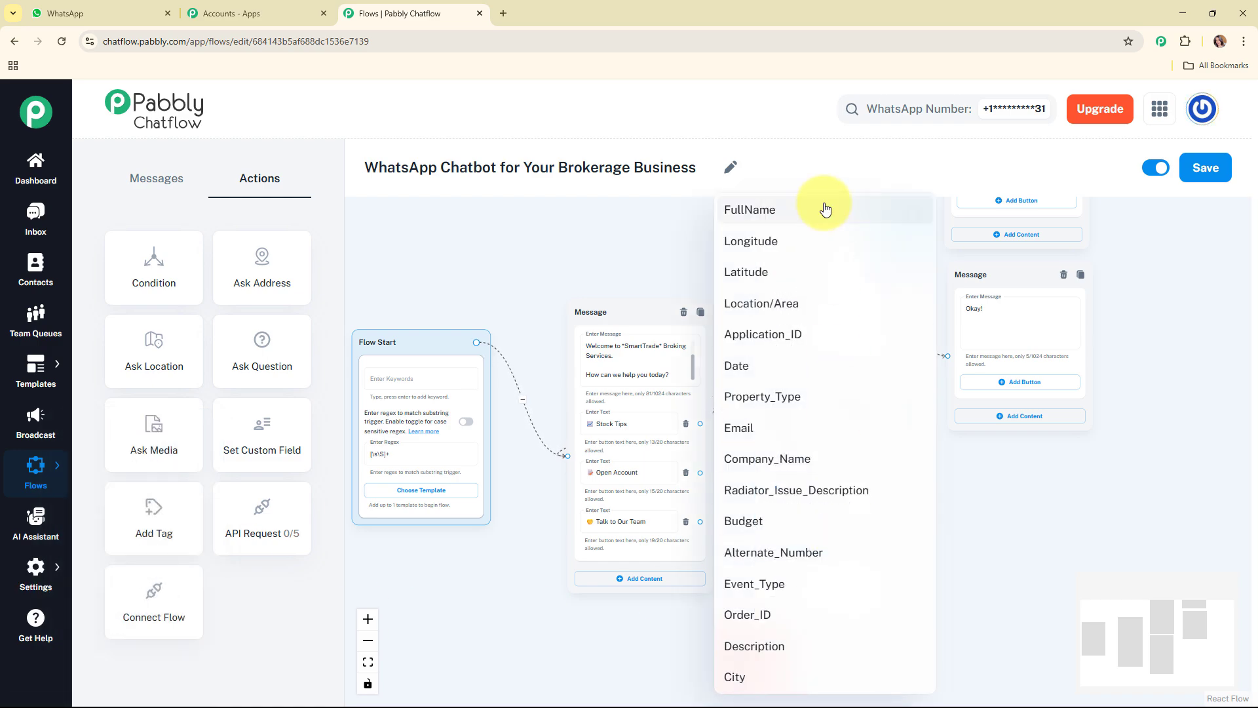
click(829, 221)
click(866, 596)
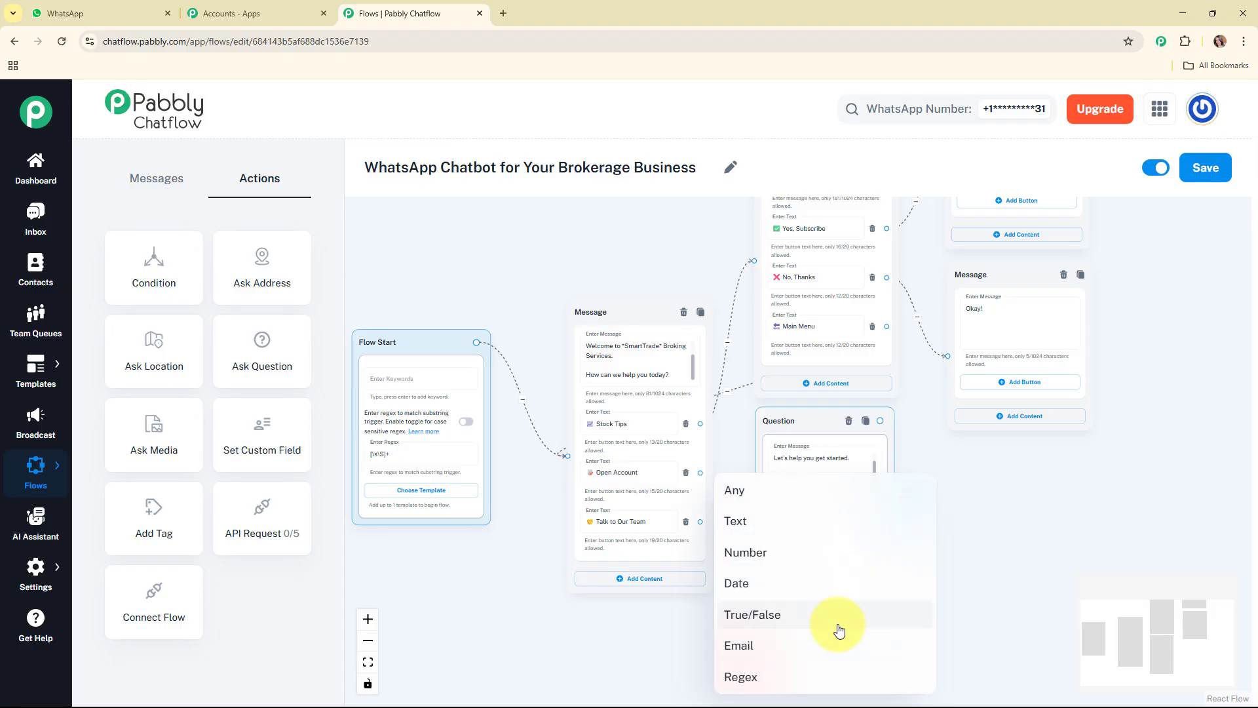
click(817, 531)
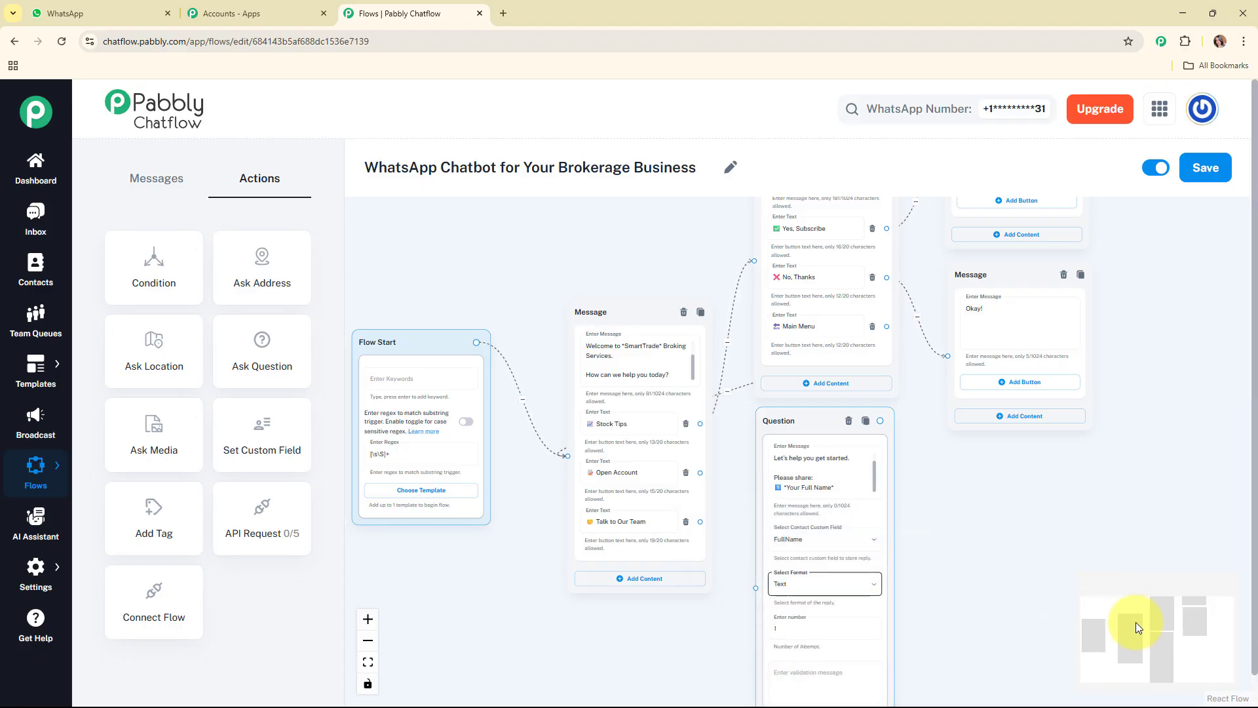
Connect the Open Account button of the welcome message to the full-name question
drag(1135, 623, 1142, 642)
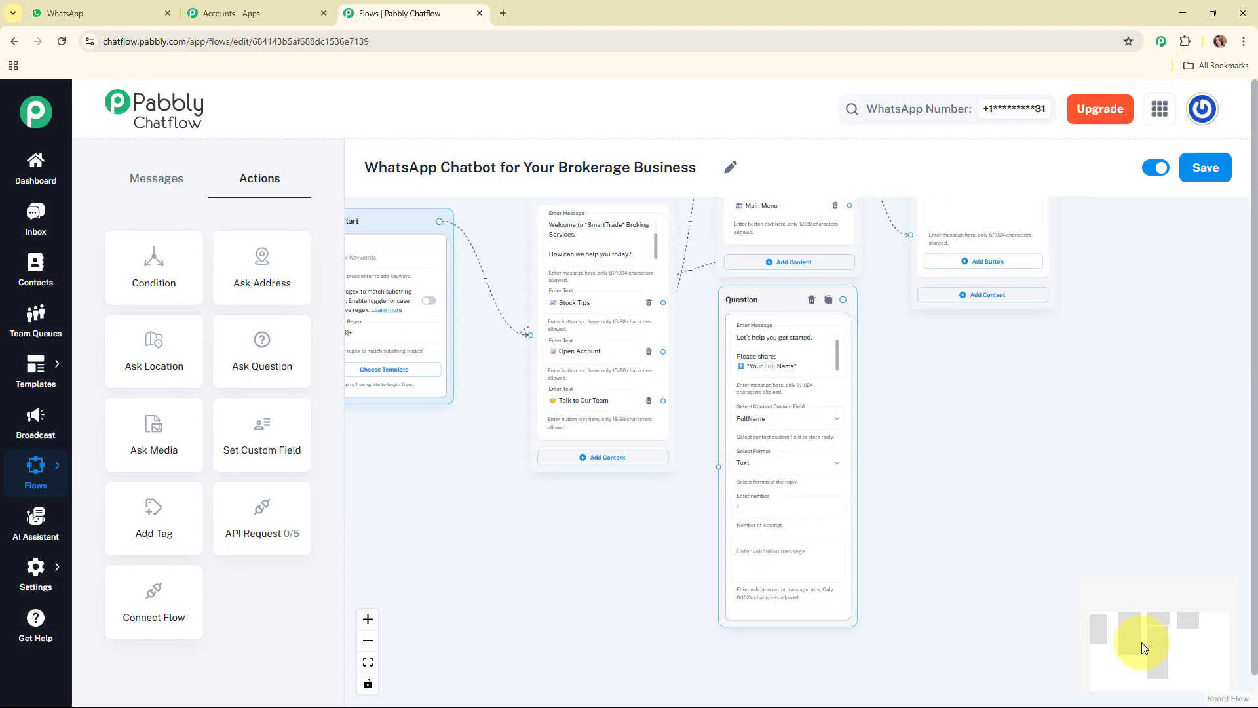
click(785, 501)
click(805, 569)
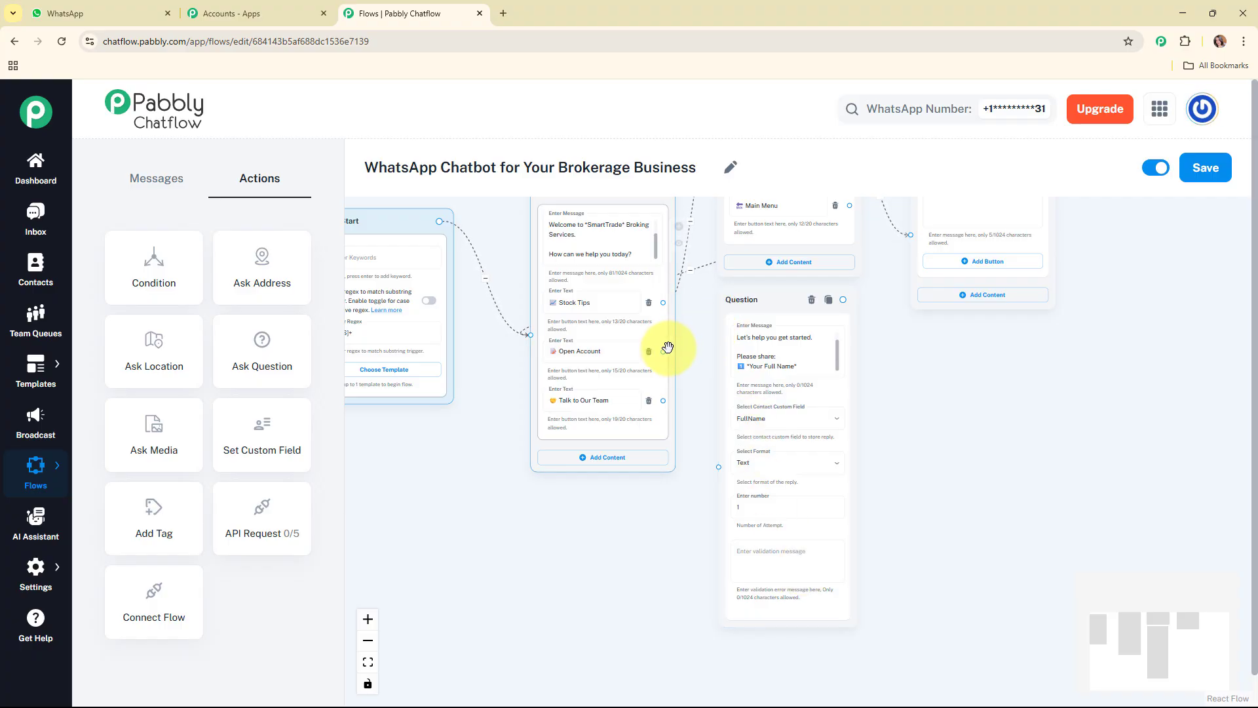
drag(663, 352, 718, 467)
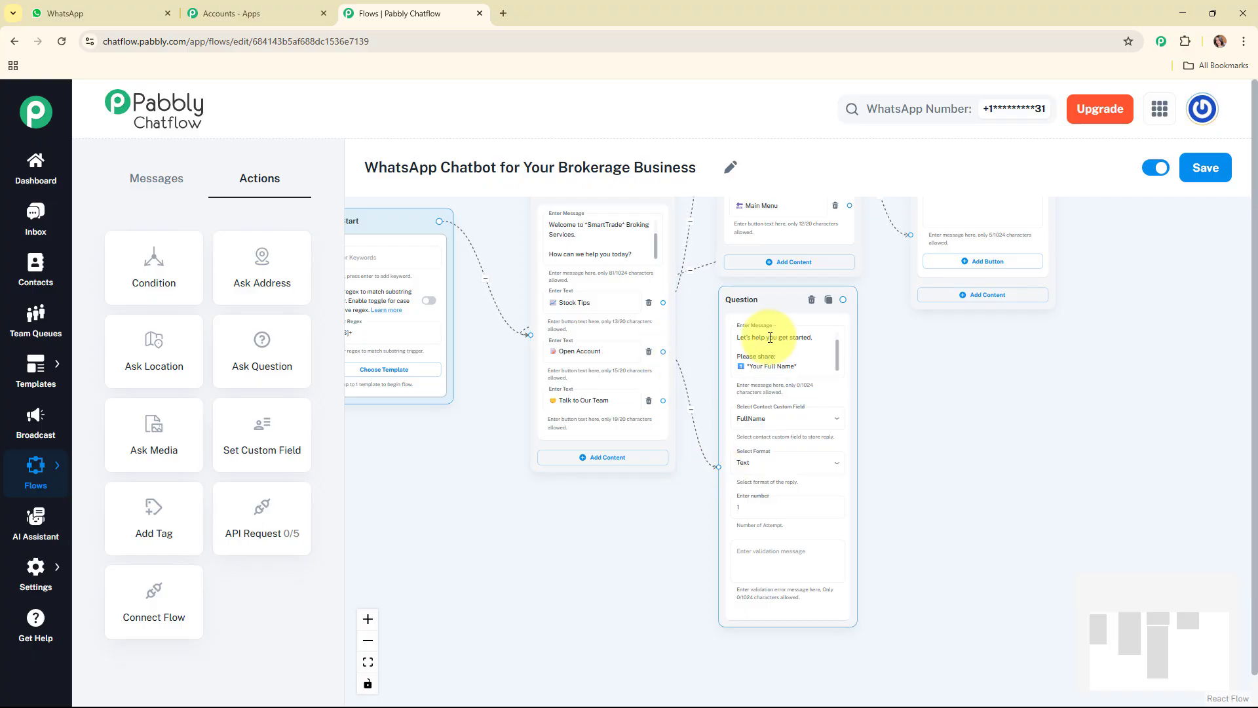
drag(766, 303, 769, 303)
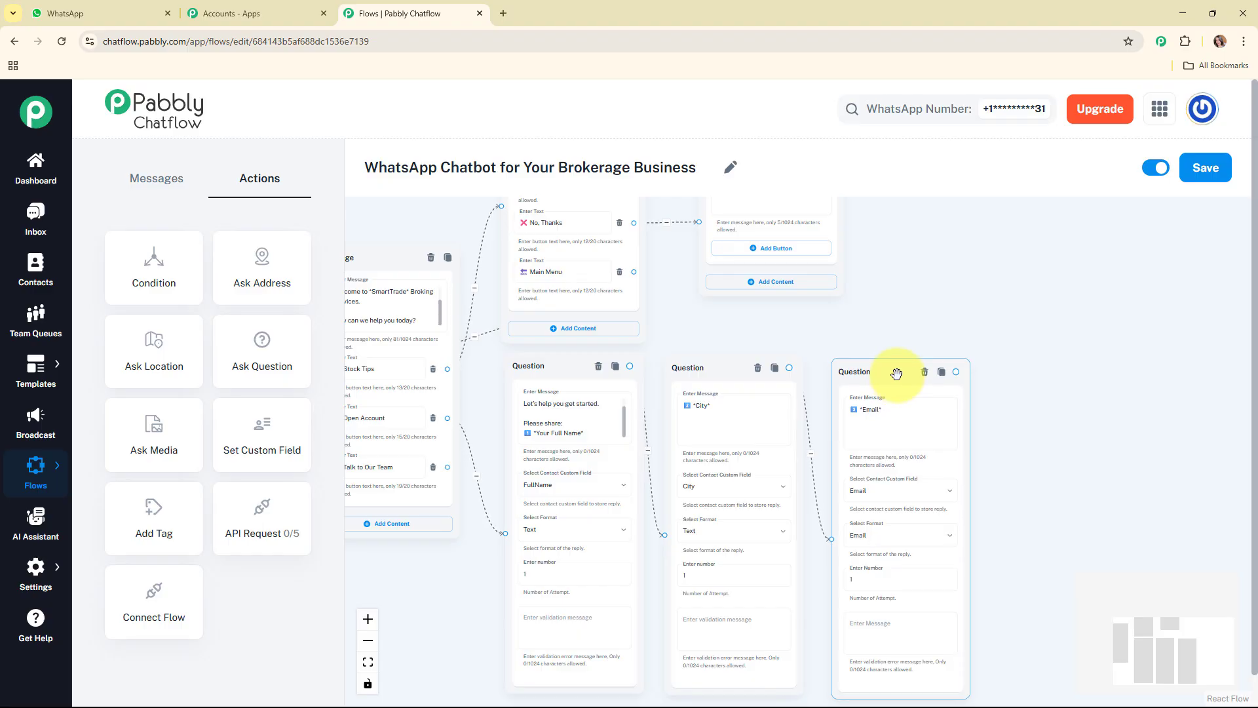
Line up the City and Email question nodes in a row beside the full-name question
drag(897, 374, 896, 371)
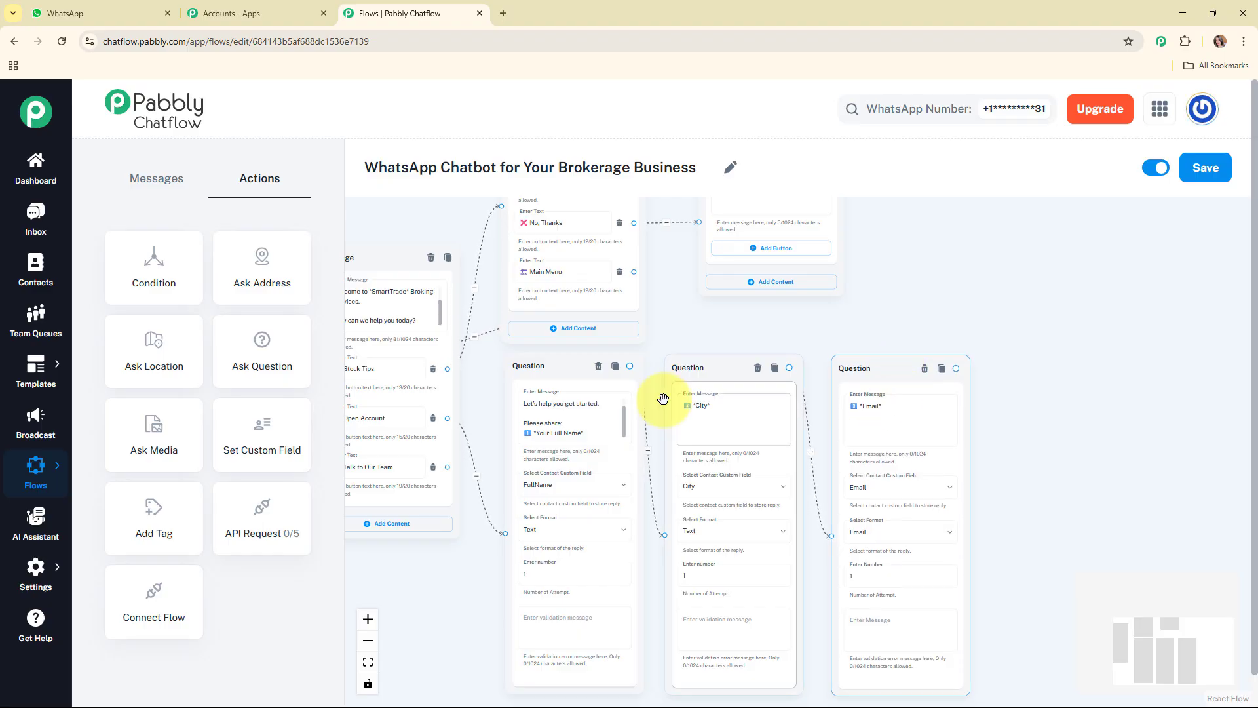
click(857, 408)
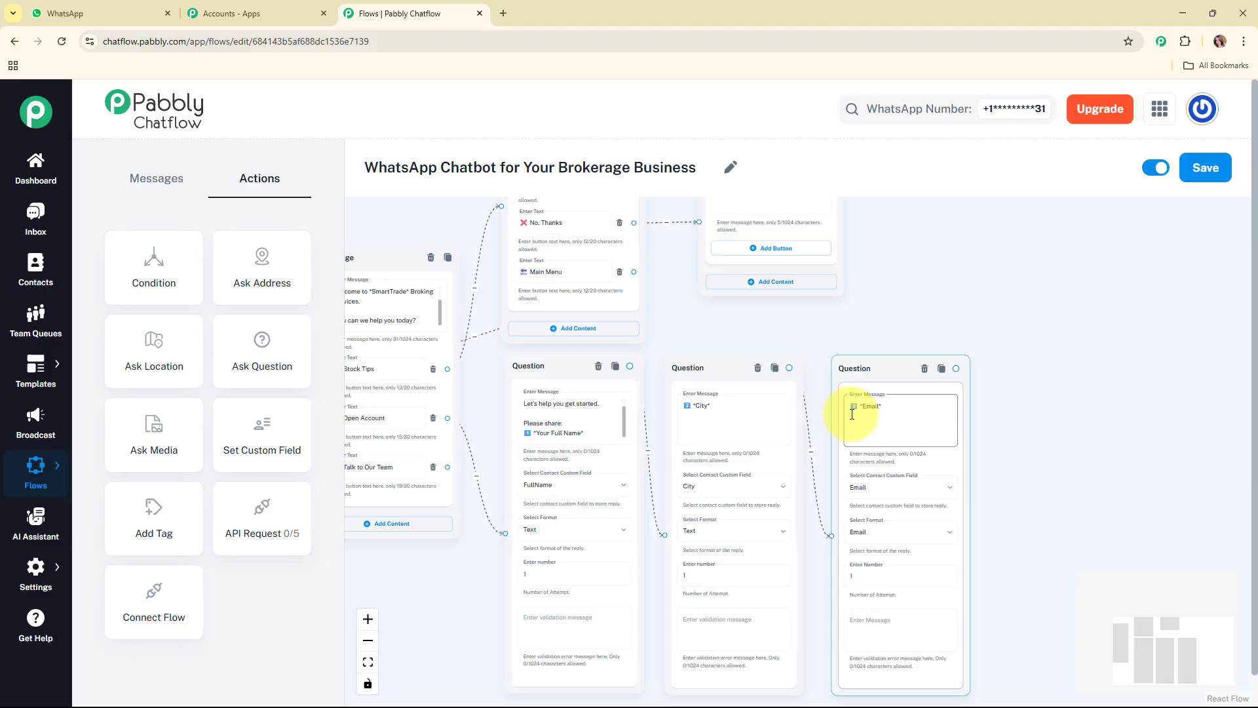
click(631, 406)
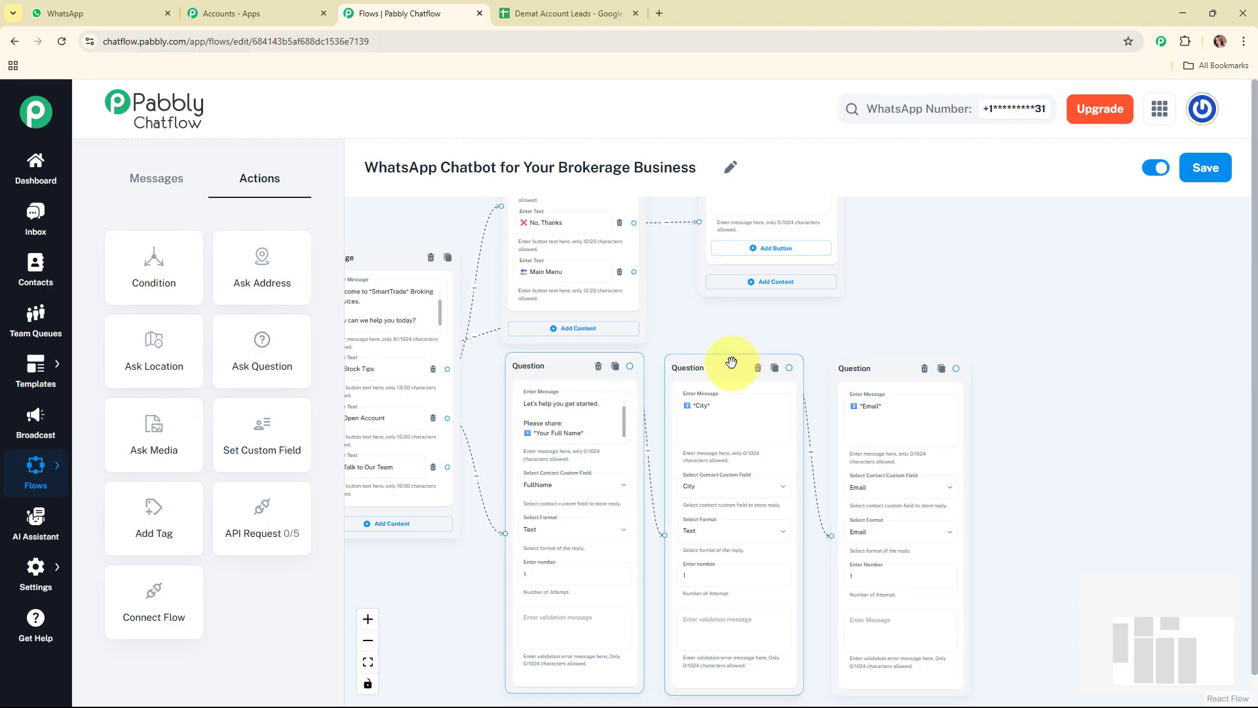
drag(738, 384, 742, 381)
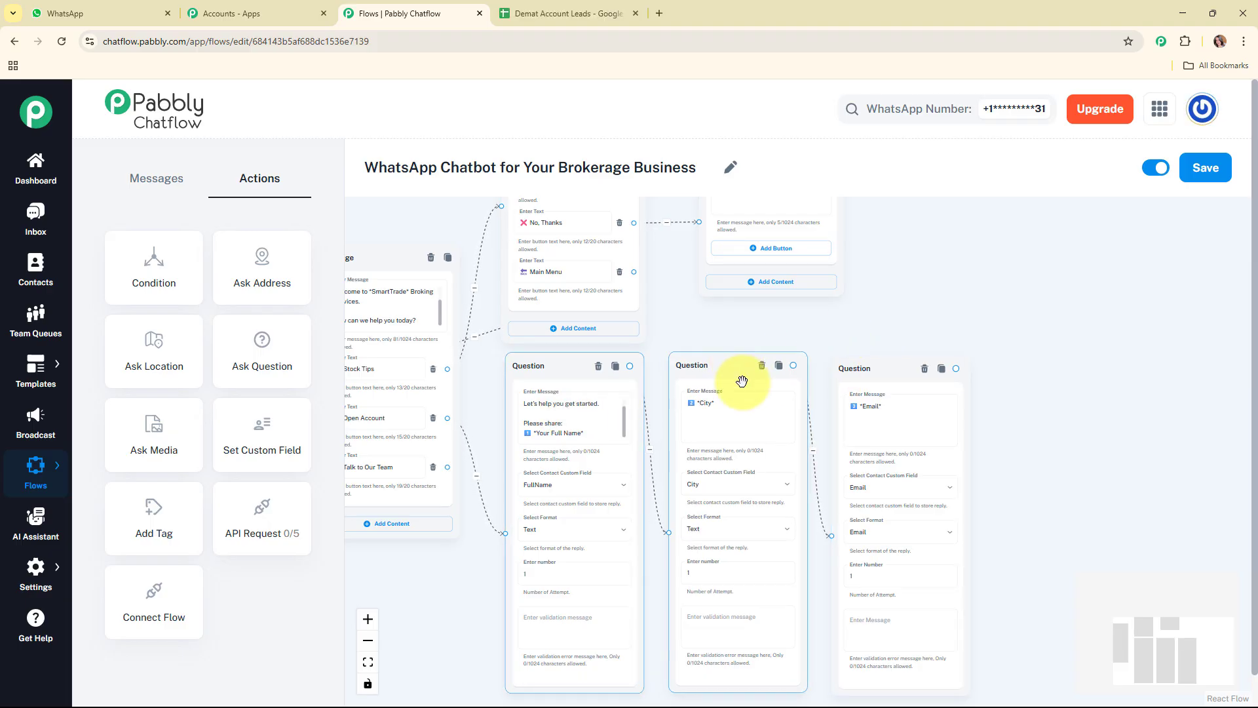
click(628, 8)
click(407, 11)
click(963, 477)
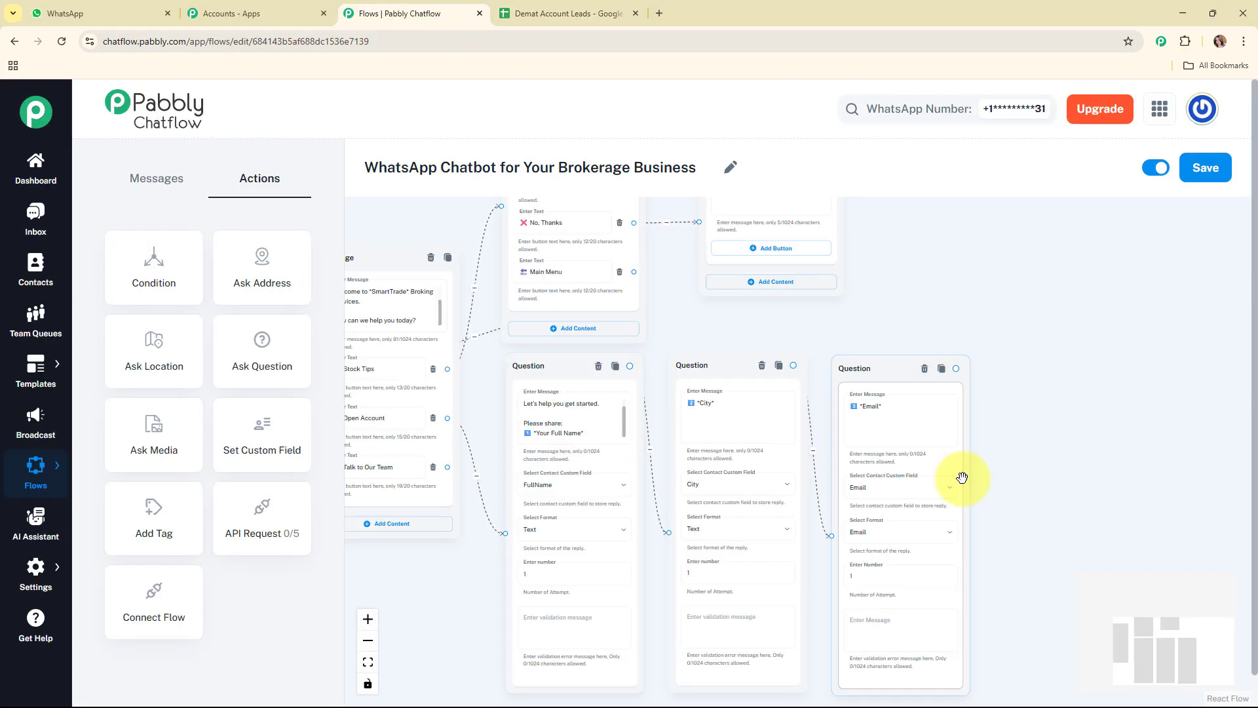
click(811, 504)
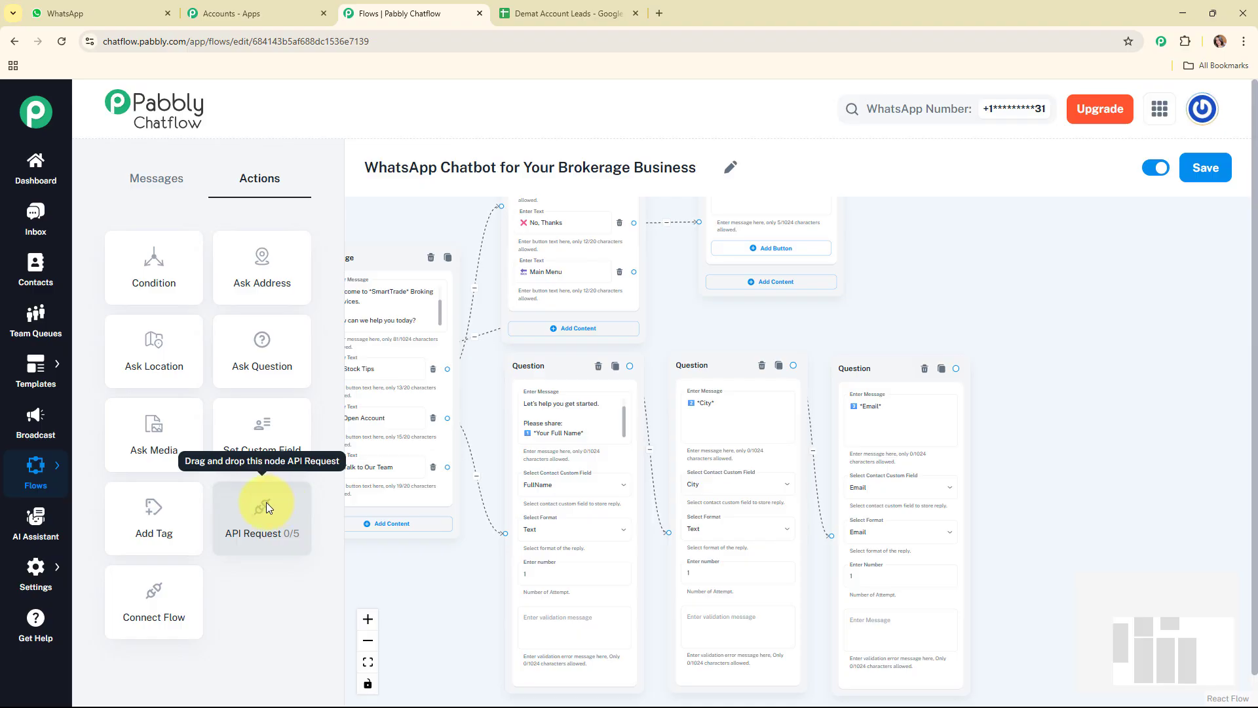
Add an API Request node beside the Email question and look over its request settings, leaving them empty
drag(266, 502, 1042, 425)
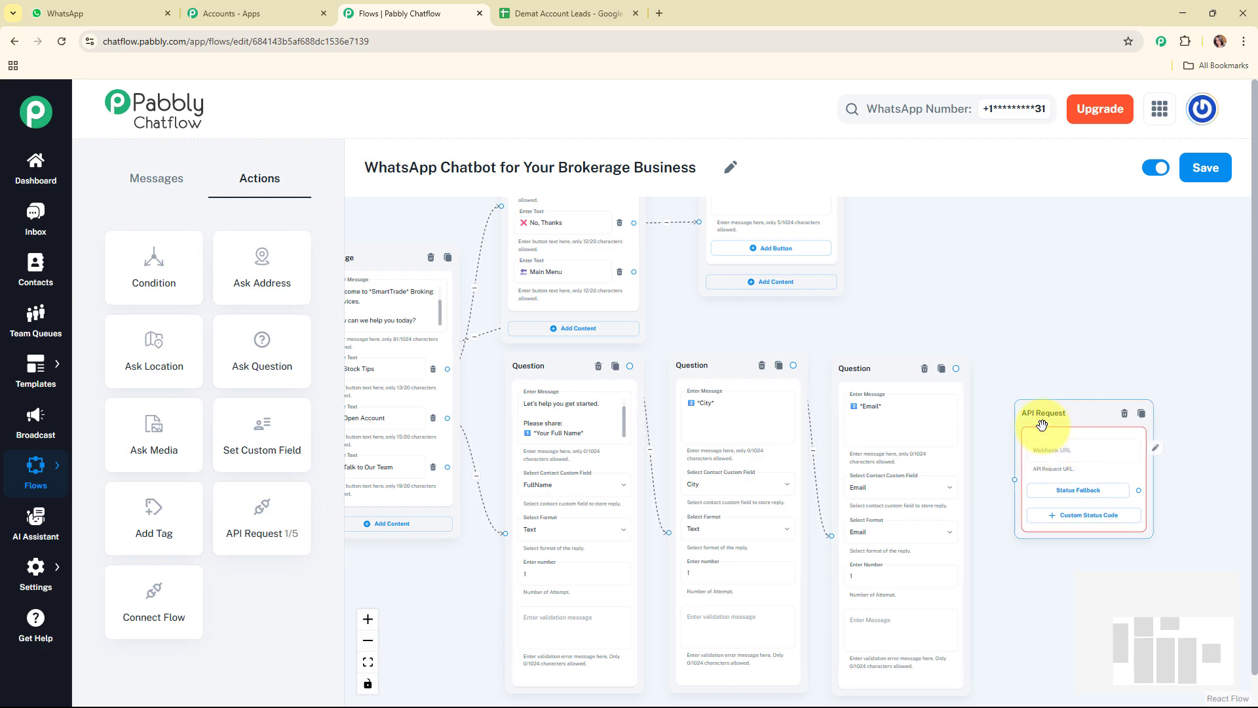
click(1089, 457)
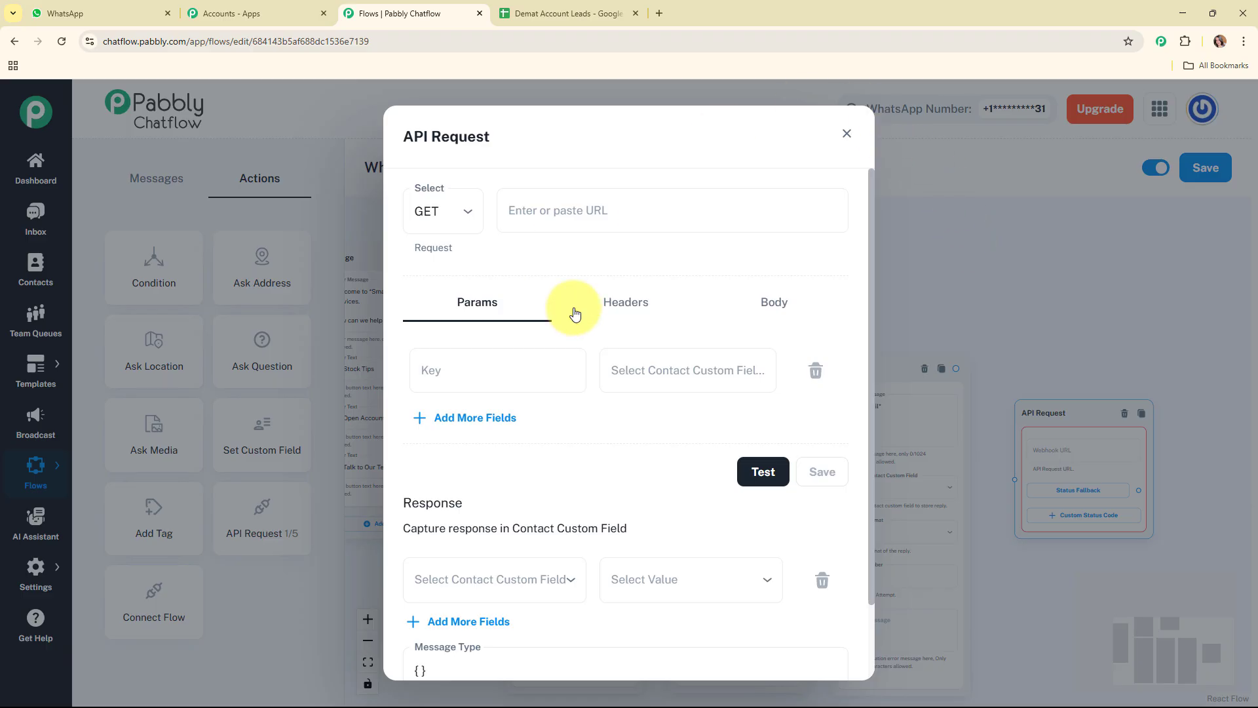
click(847, 133)
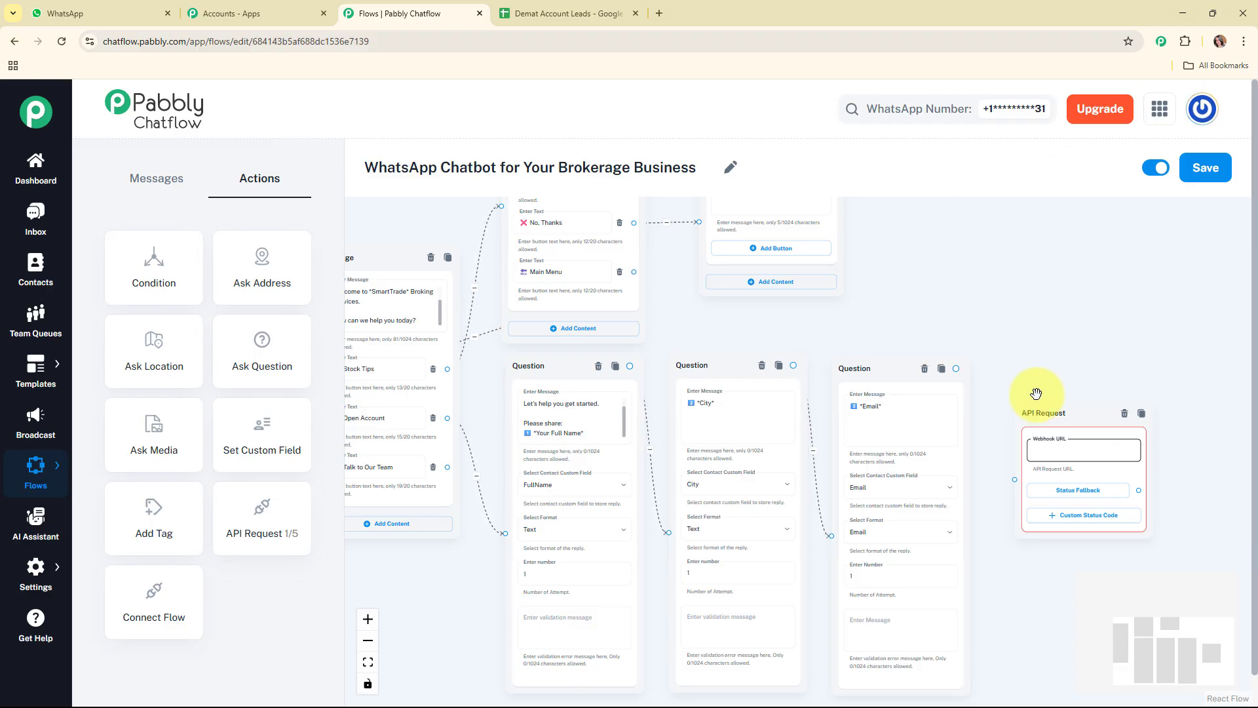
Switch to Pabbly Connect and start a new workflow named "Add Lead Details to Google Sheets"
click(209, 9)
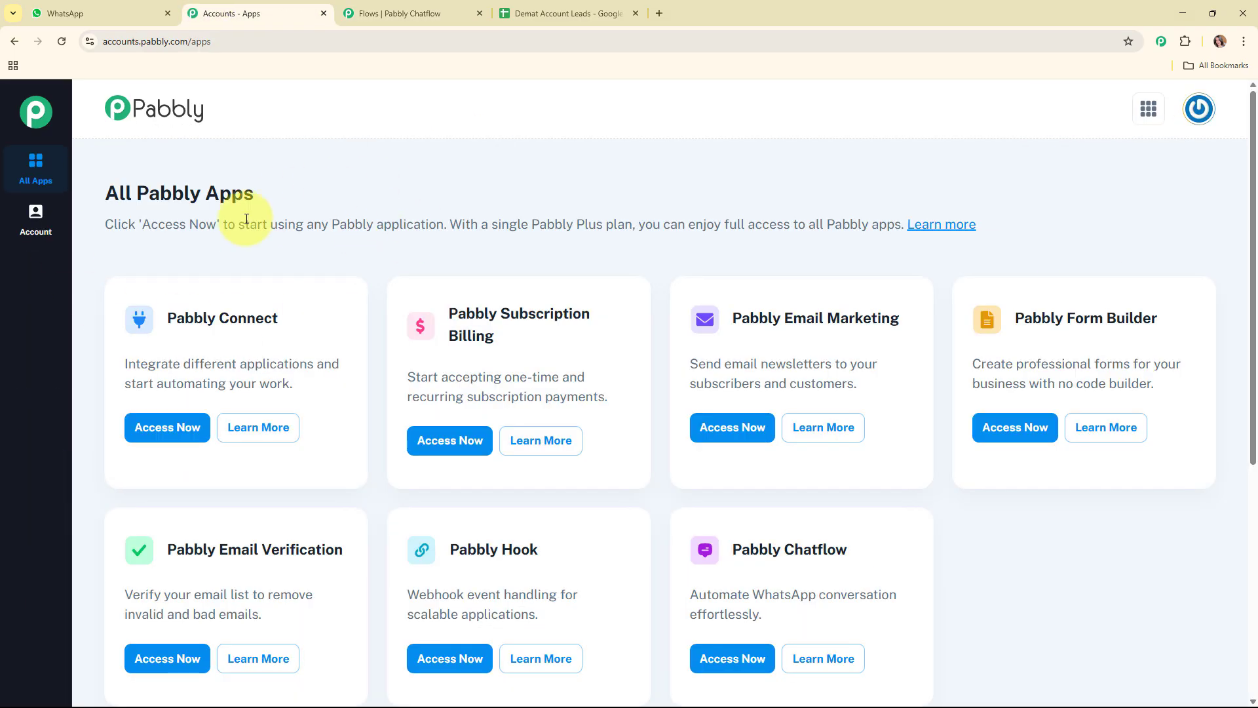
click(169, 429)
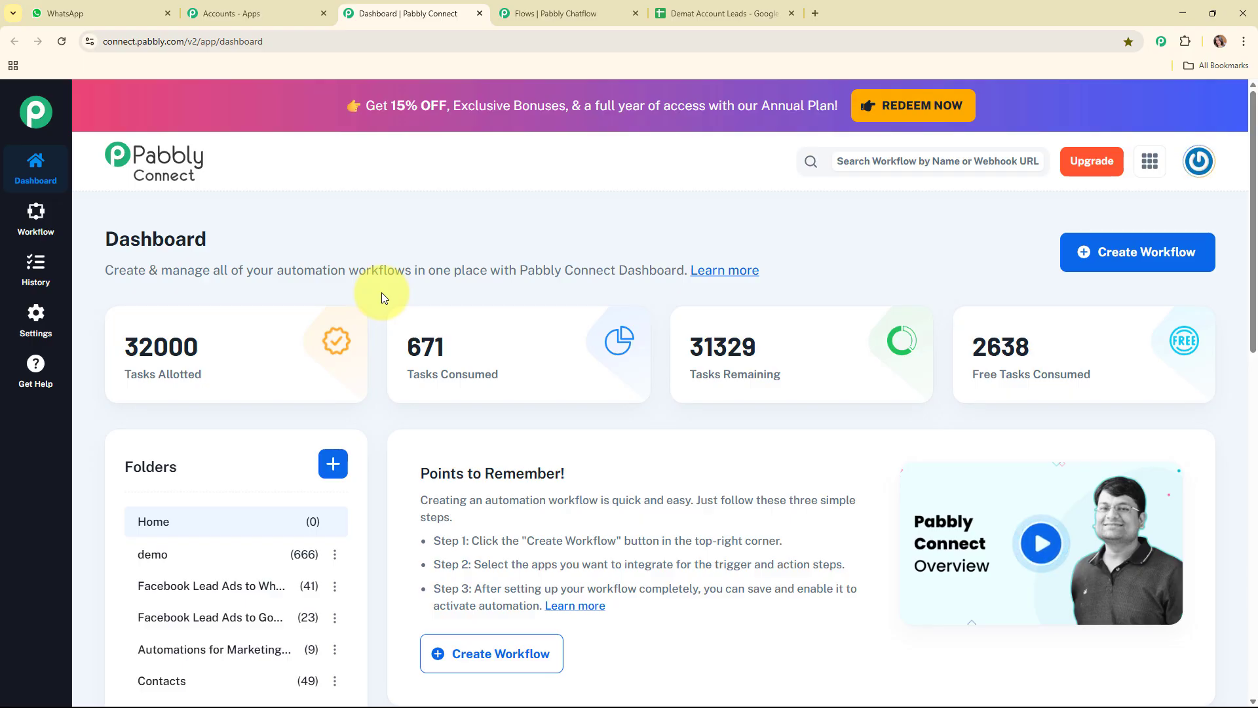
click(1121, 257)
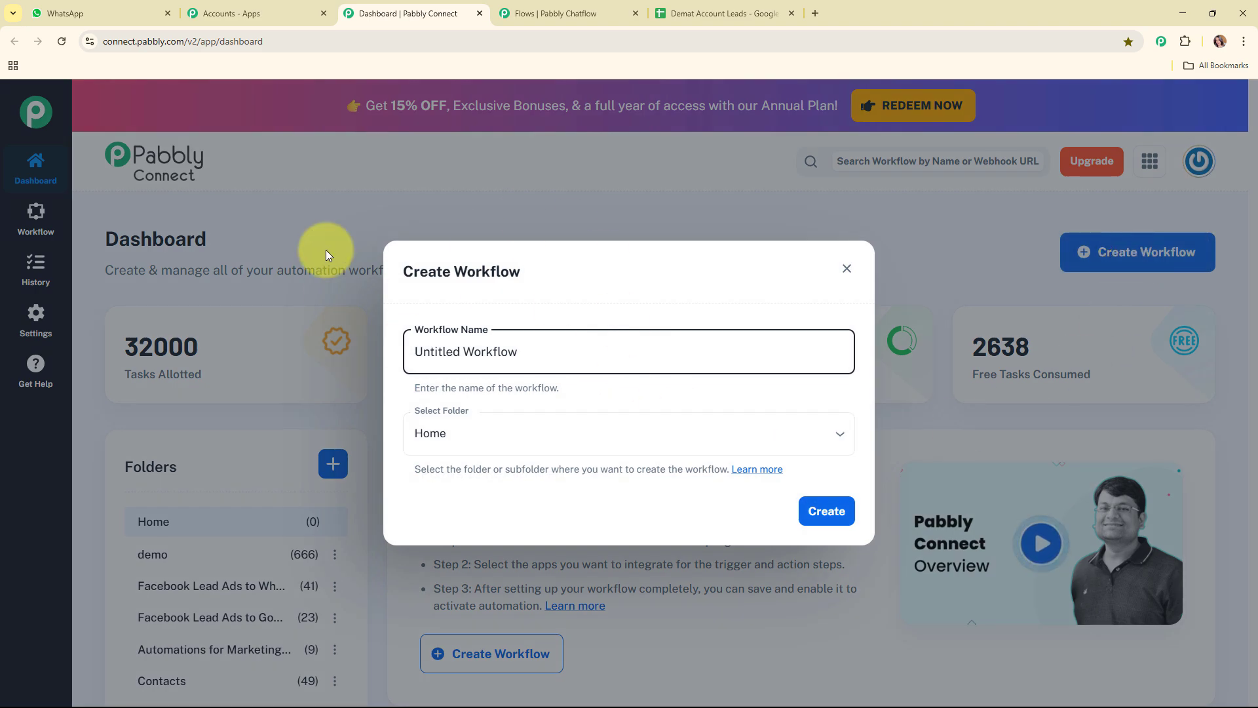
drag(545, 357, 380, 354)
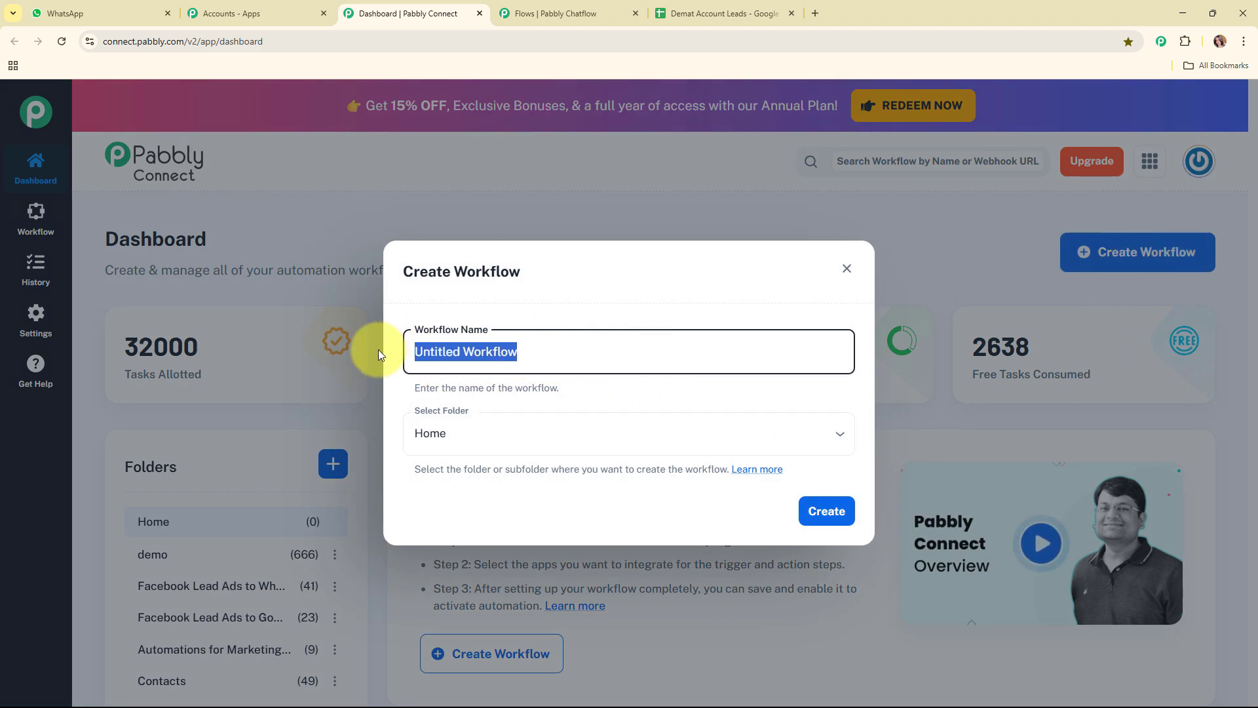
text(Add Lead Details to Google Sheets)
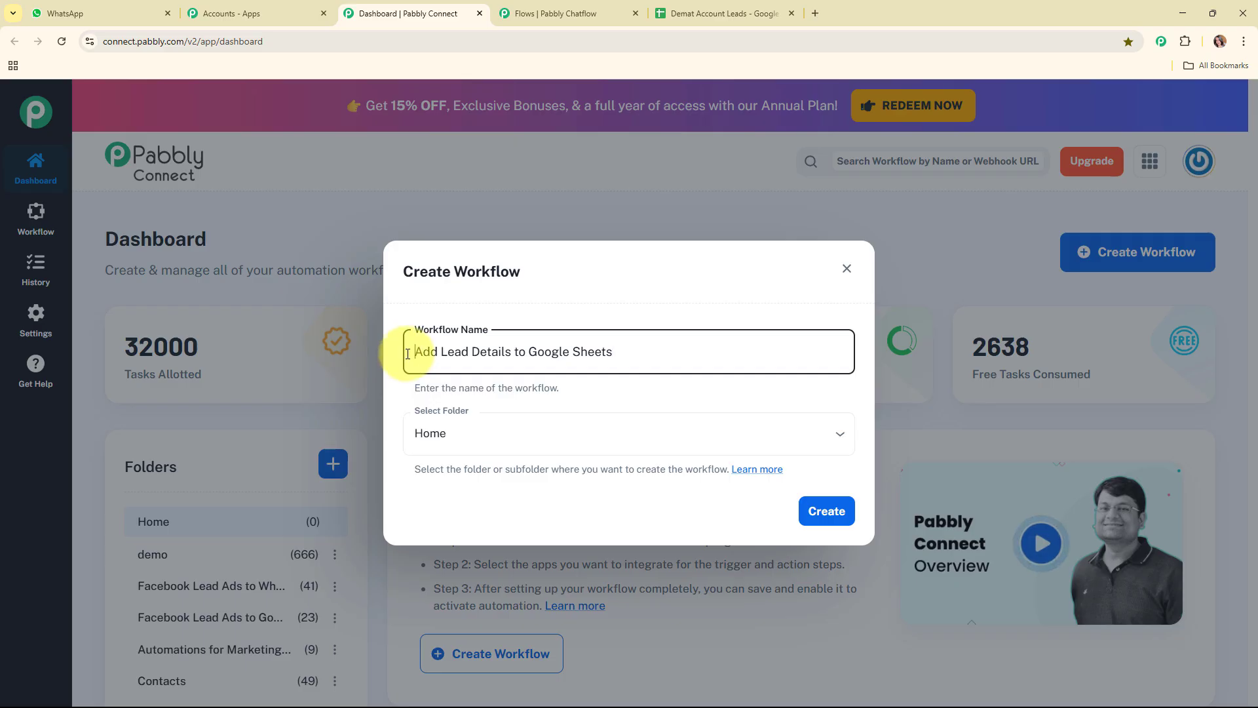
drag(380, 351, 618, 354)
click(652, 384)
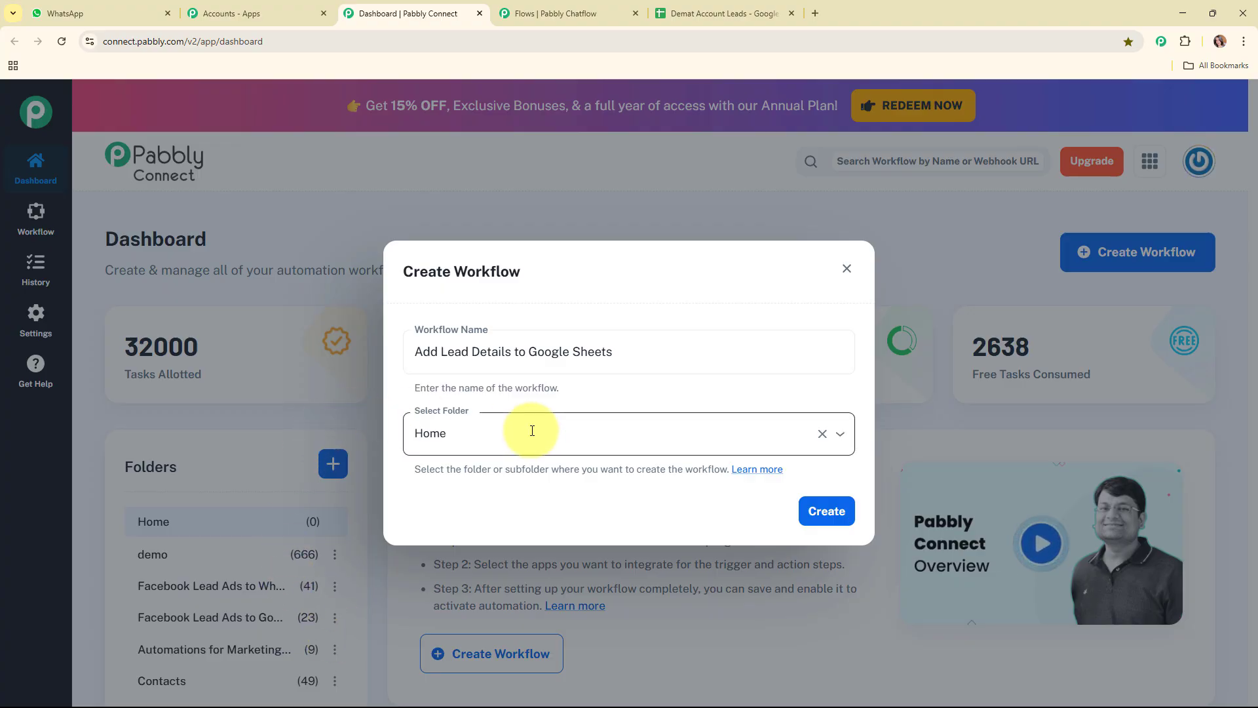
Place the new workflow in the Automations folder and create it
click(533, 433)
scroll(543, 373, down, 1)
click(542, 393)
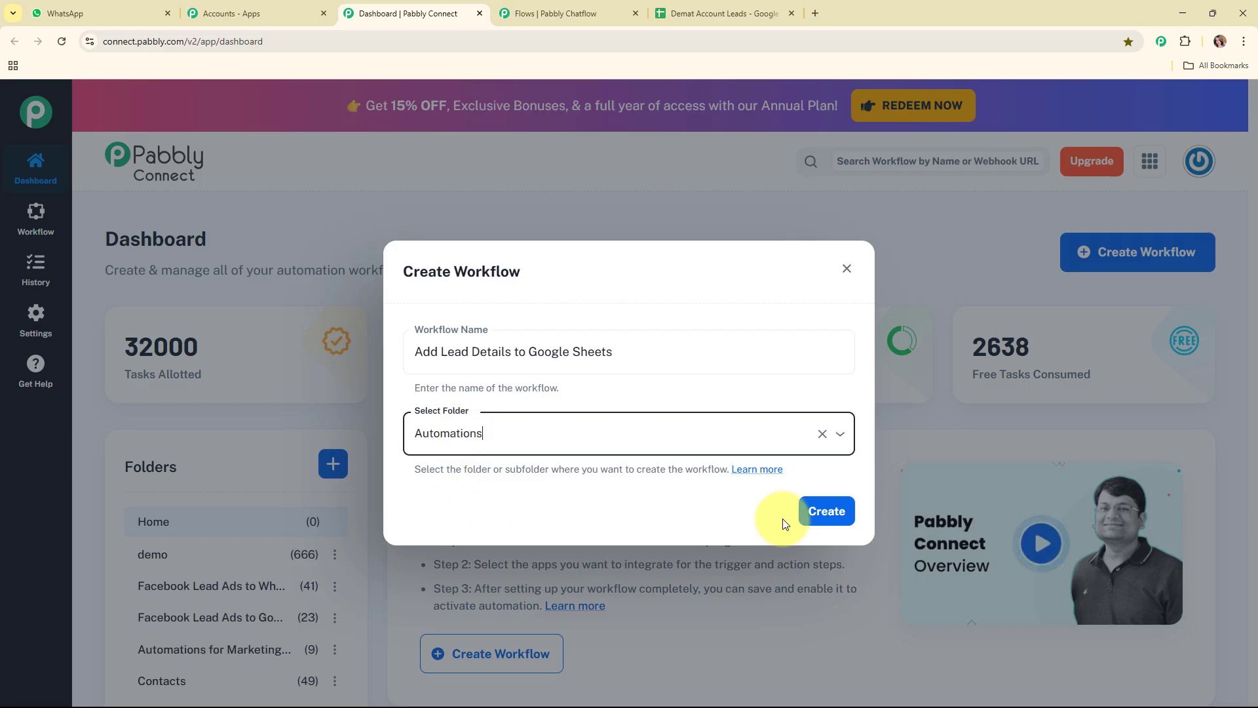
click(814, 520)
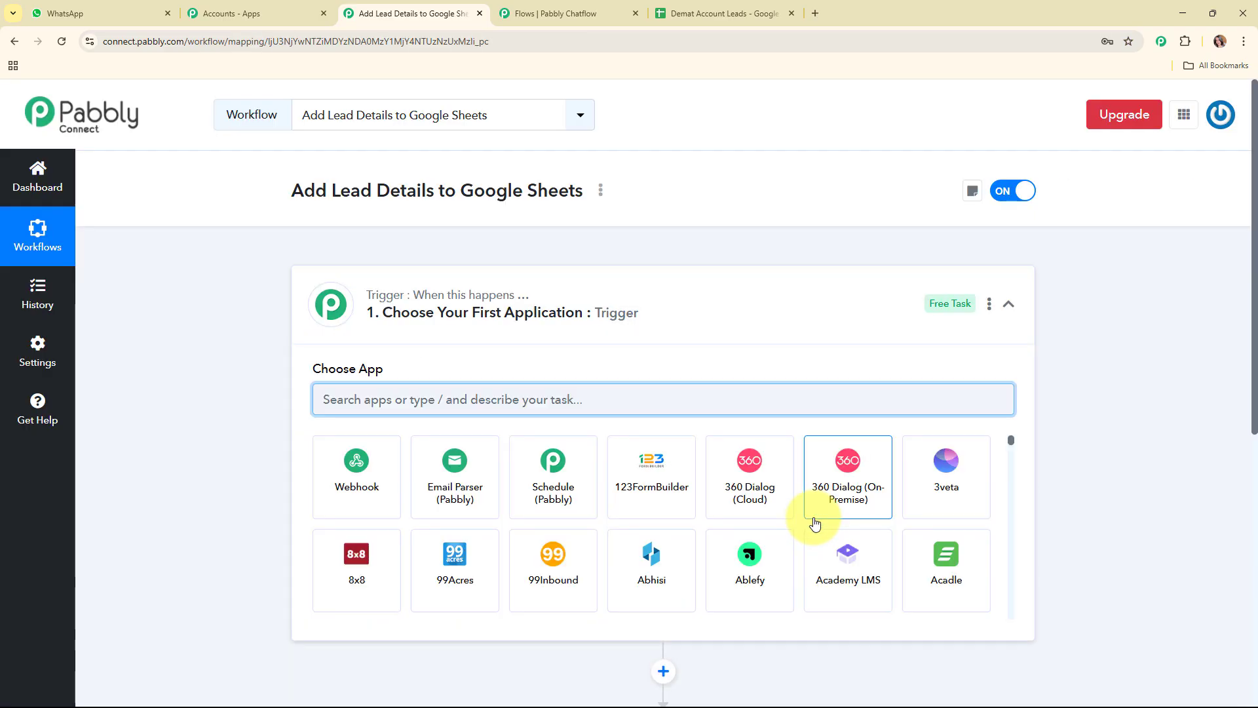
Set the workflow's trigger to the Pabbly Chatflow app with the New Message Received event
click(829, 305)
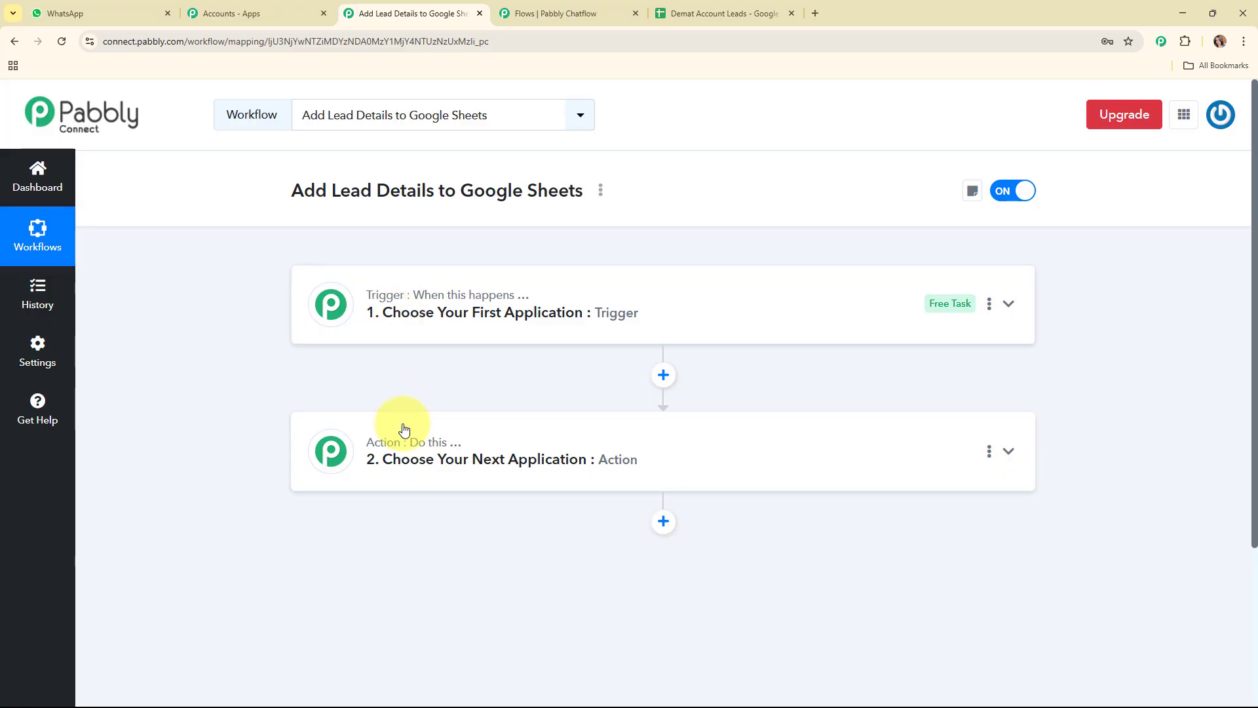
mouse_move(405, 449)
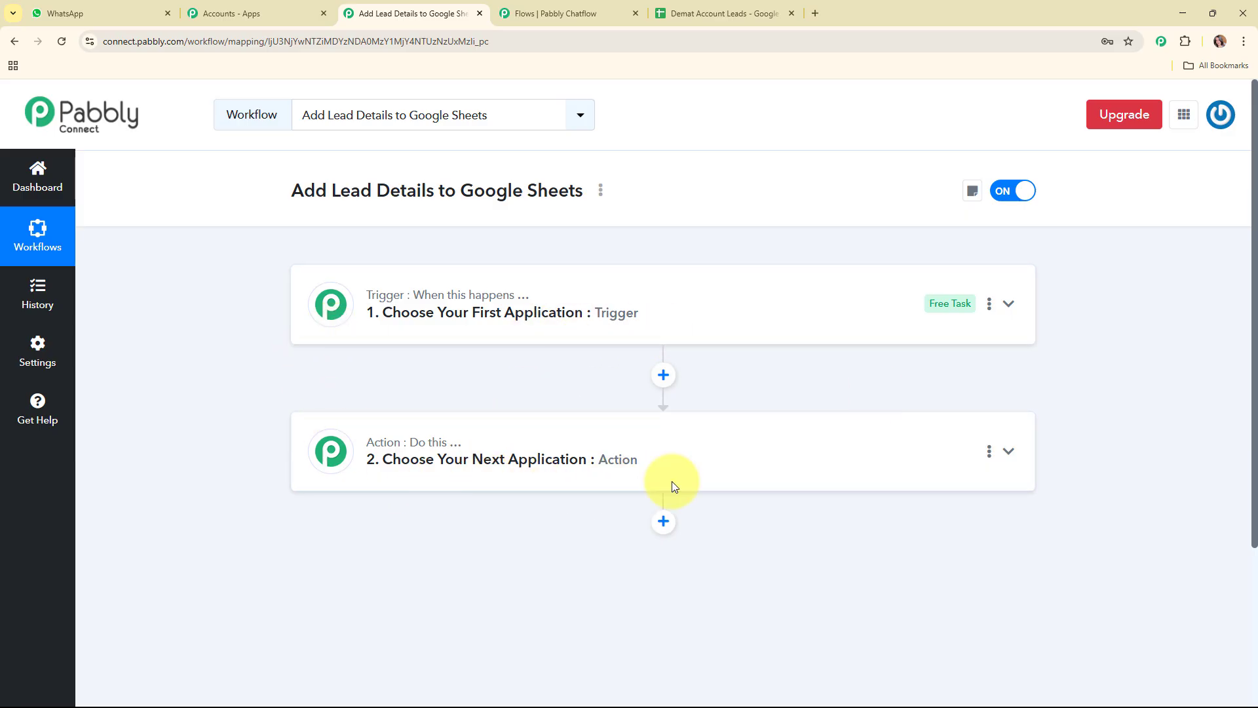
click(738, 308)
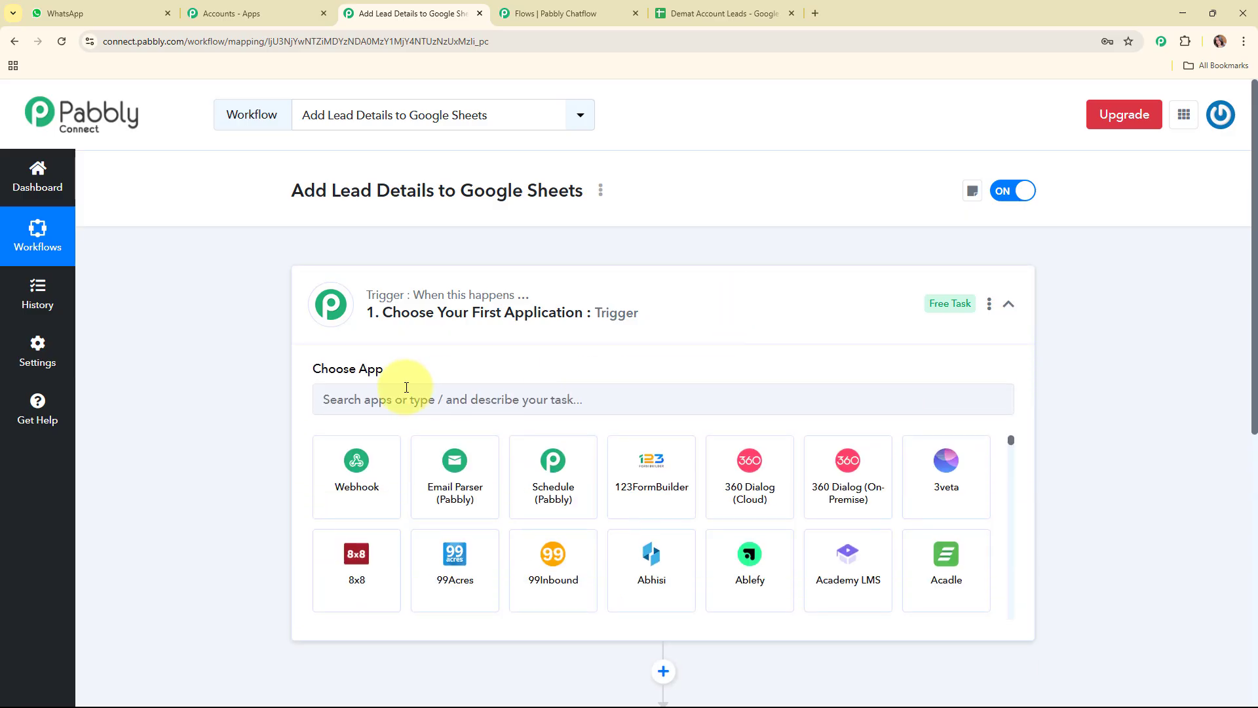
click(406, 388)
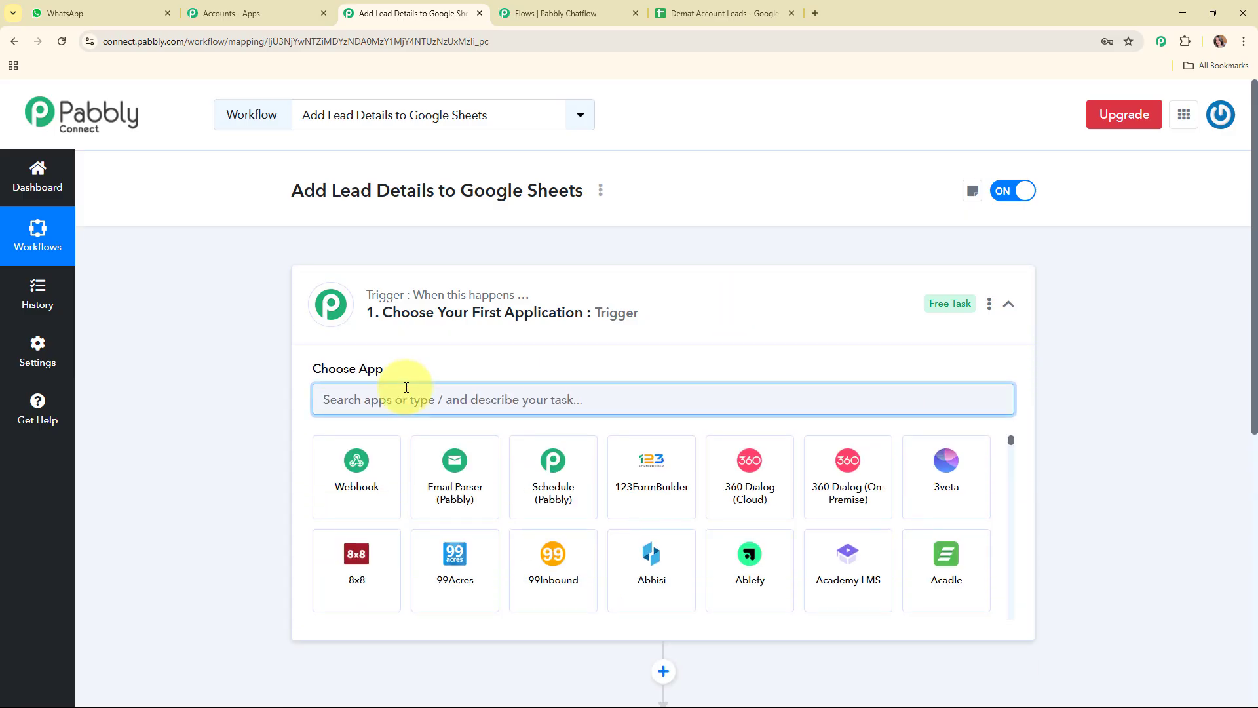
text(Chat)
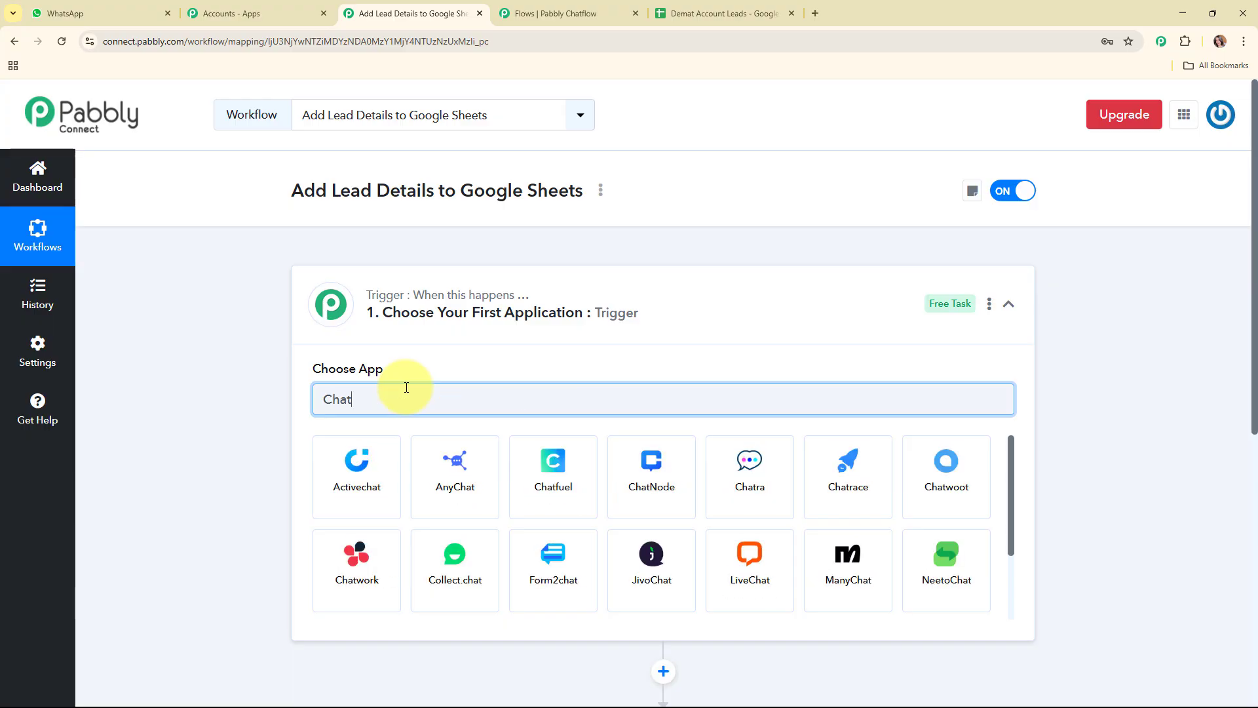
text(fl)
click(374, 474)
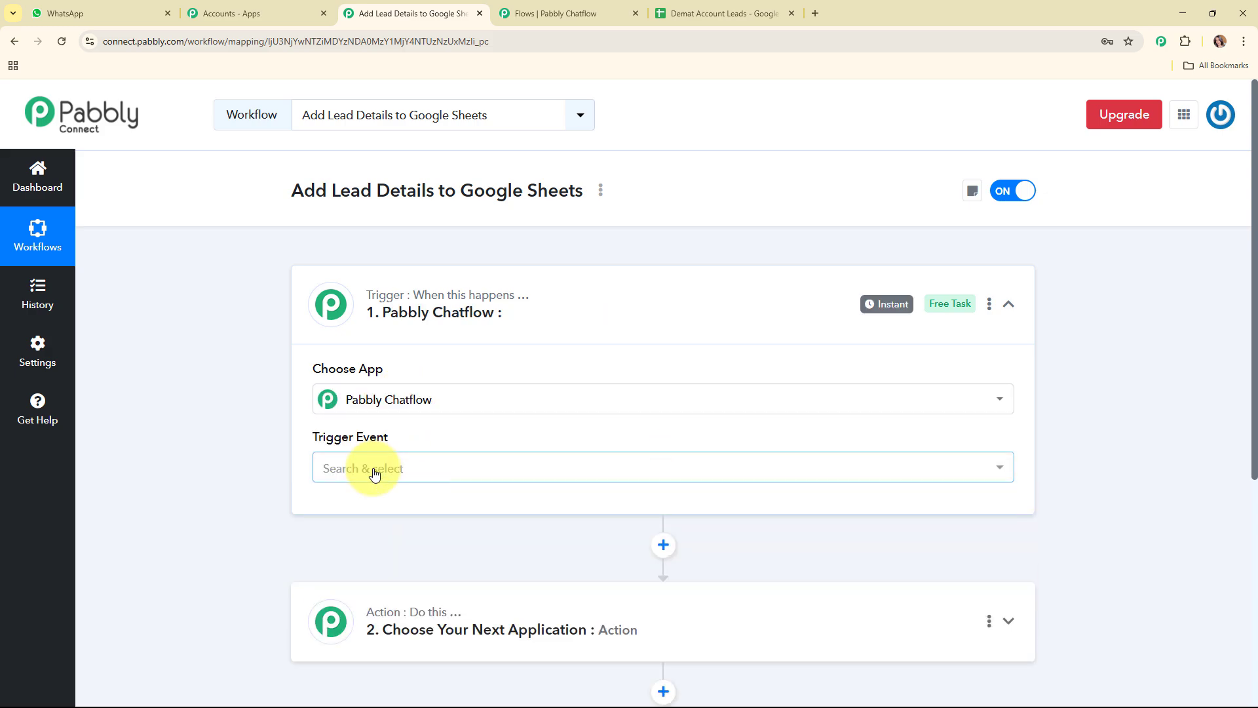
click(374, 468)
click(434, 588)
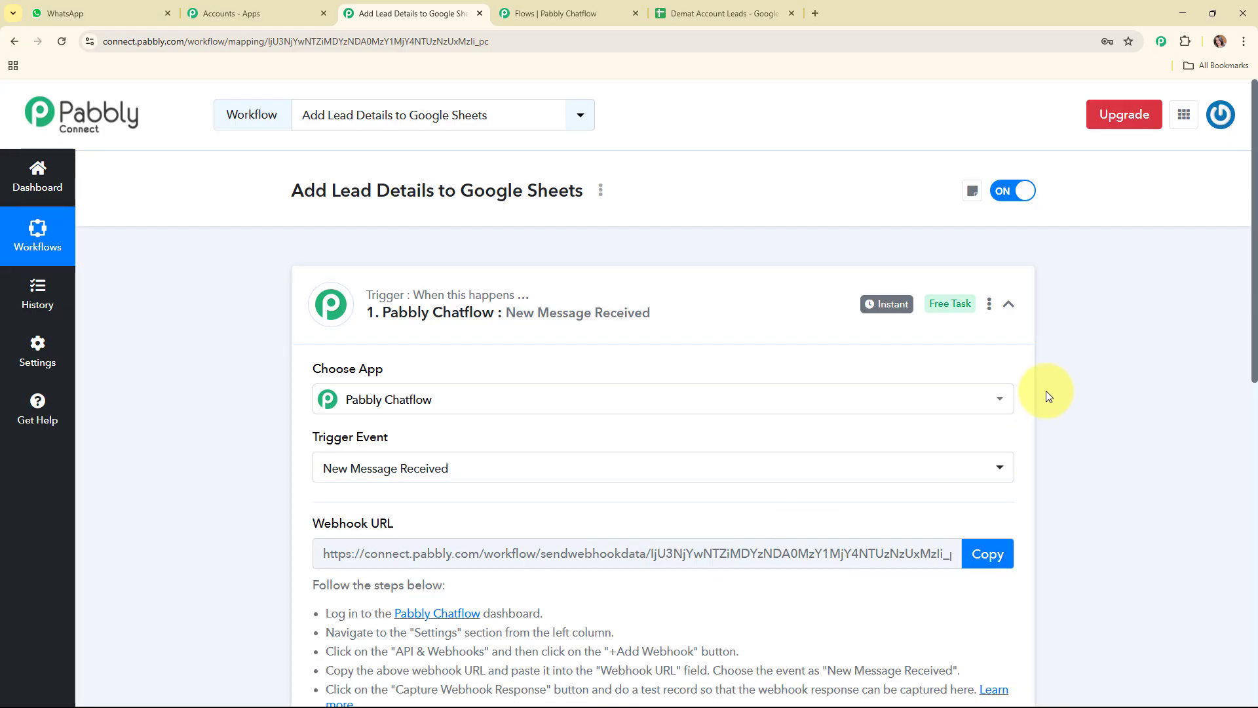
Review the webhook setup instructions for the Pabbly Chatflow trigger and copy its webhook URL
scroll(1049, 386, down, 3)
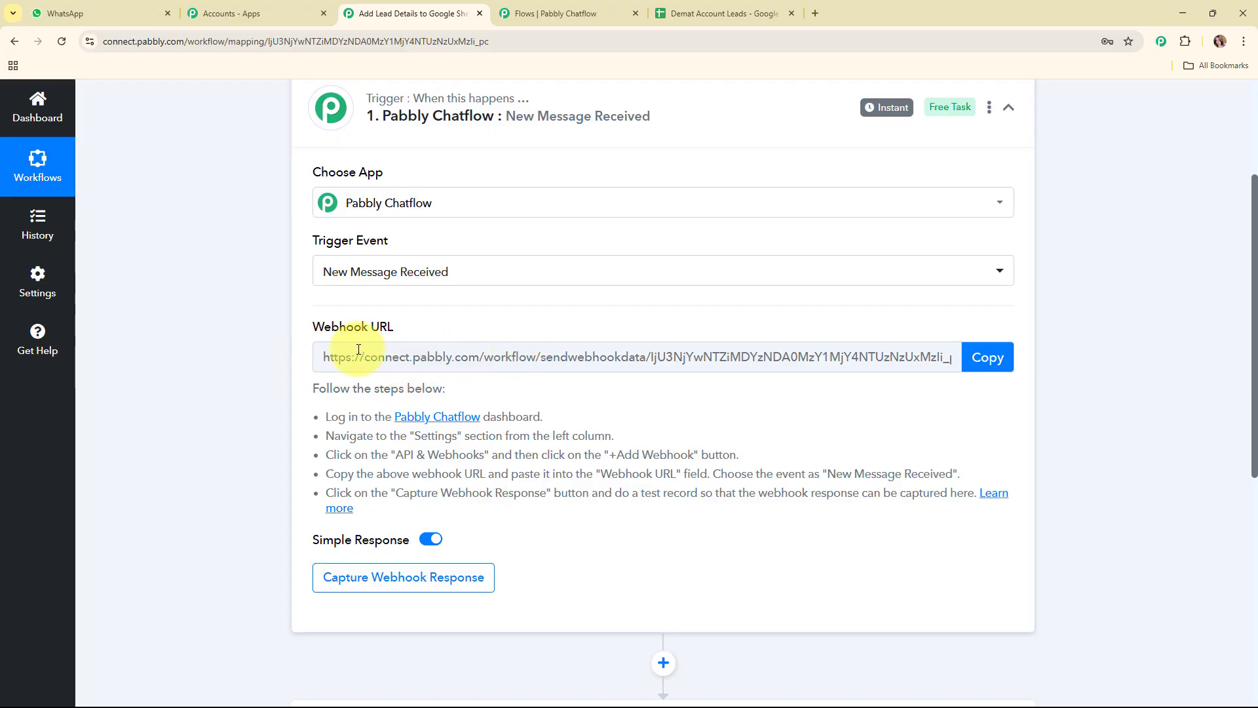
drag(304, 242, 400, 248)
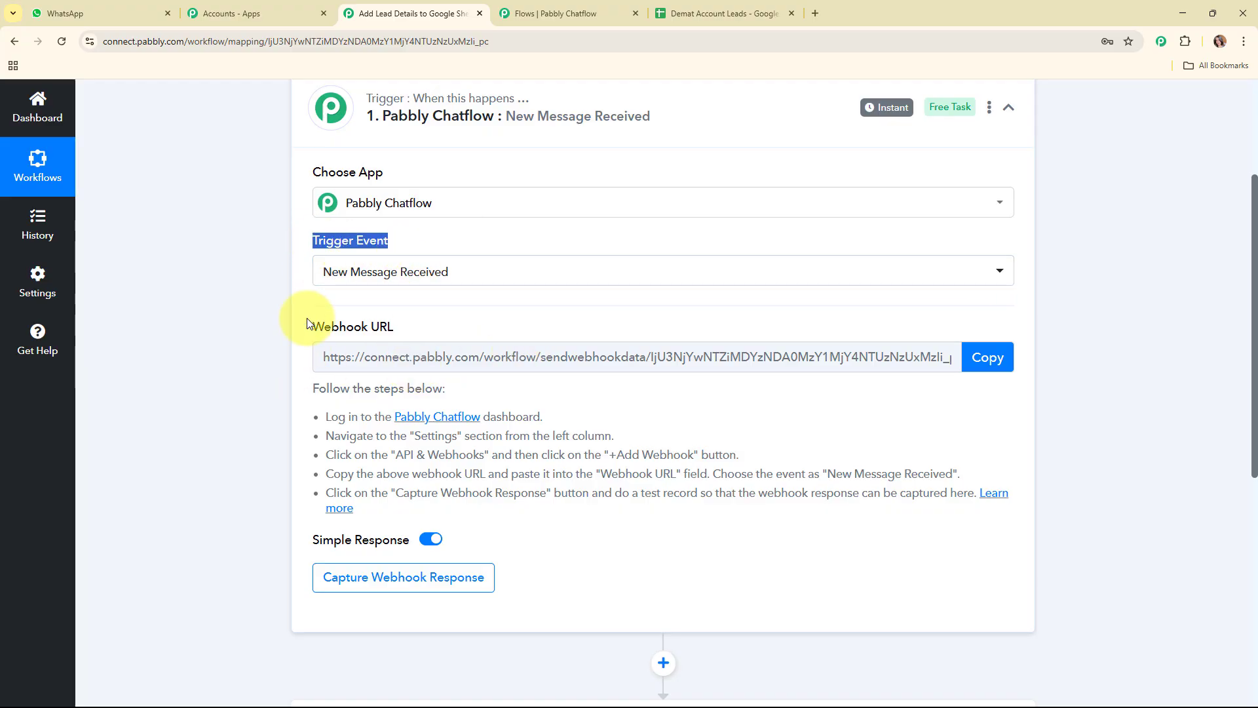
mouse_move(314, 325)
drag(313, 325, 392, 326)
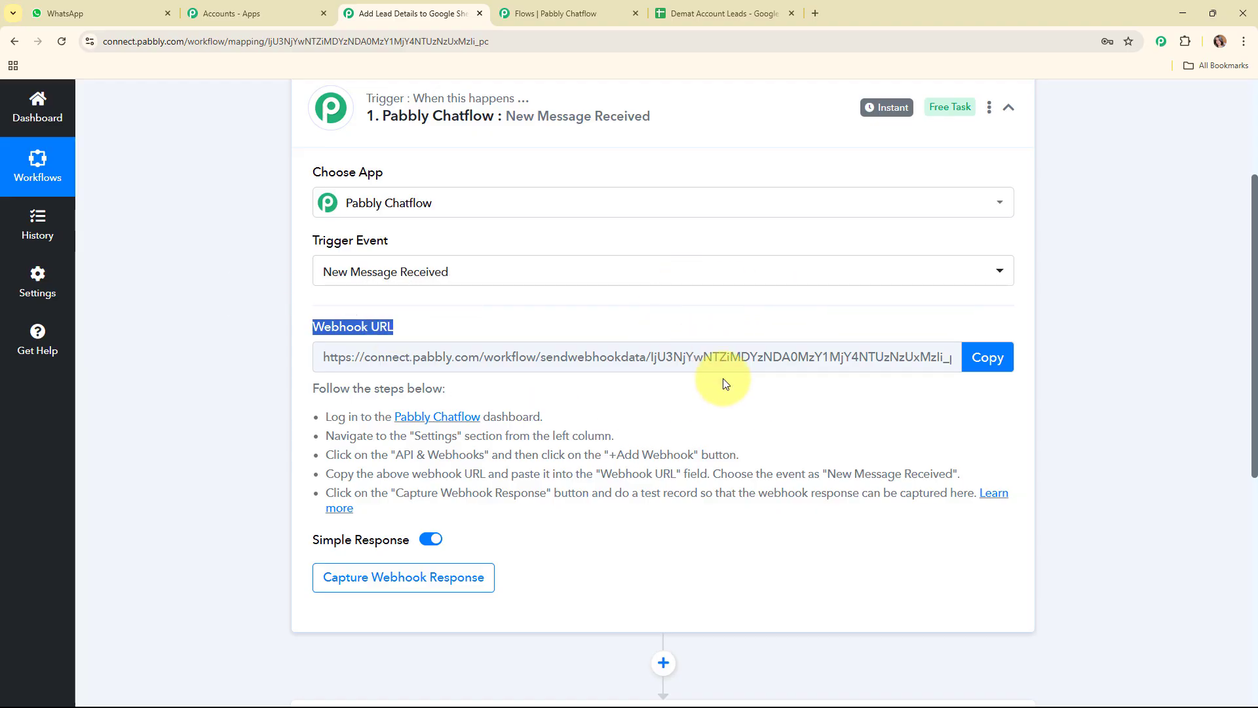
drag(322, 407, 825, 473)
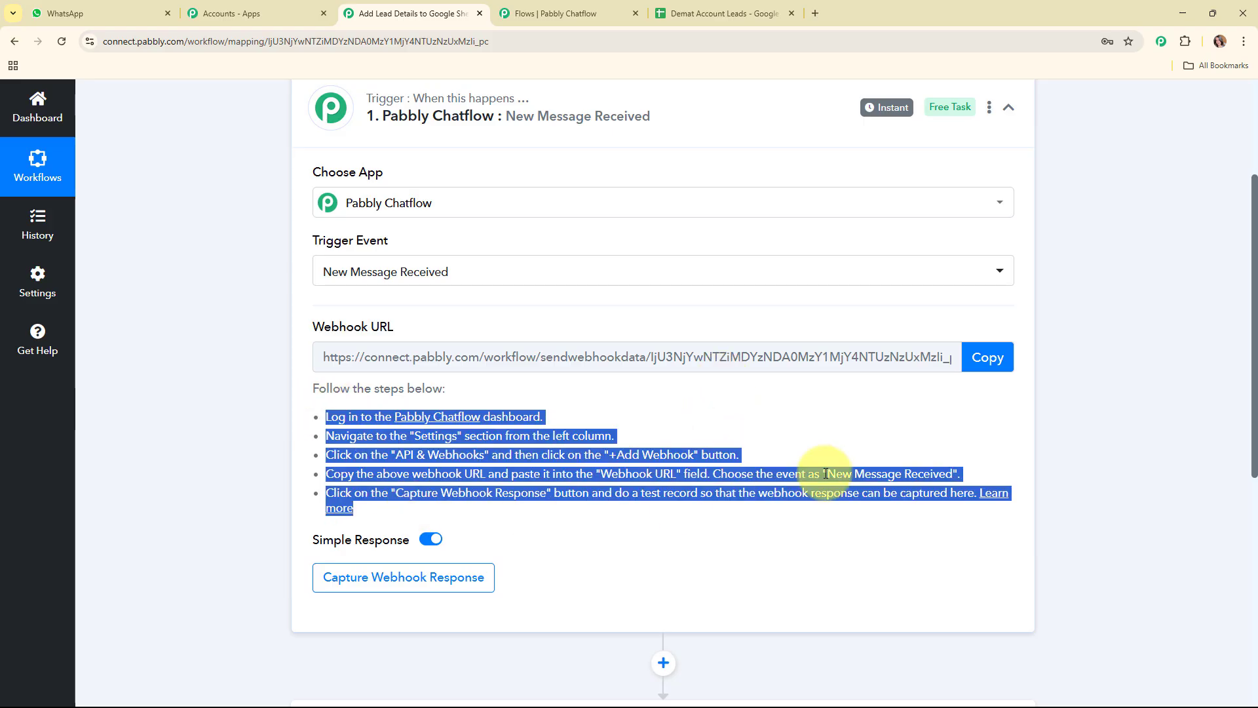
click(985, 360)
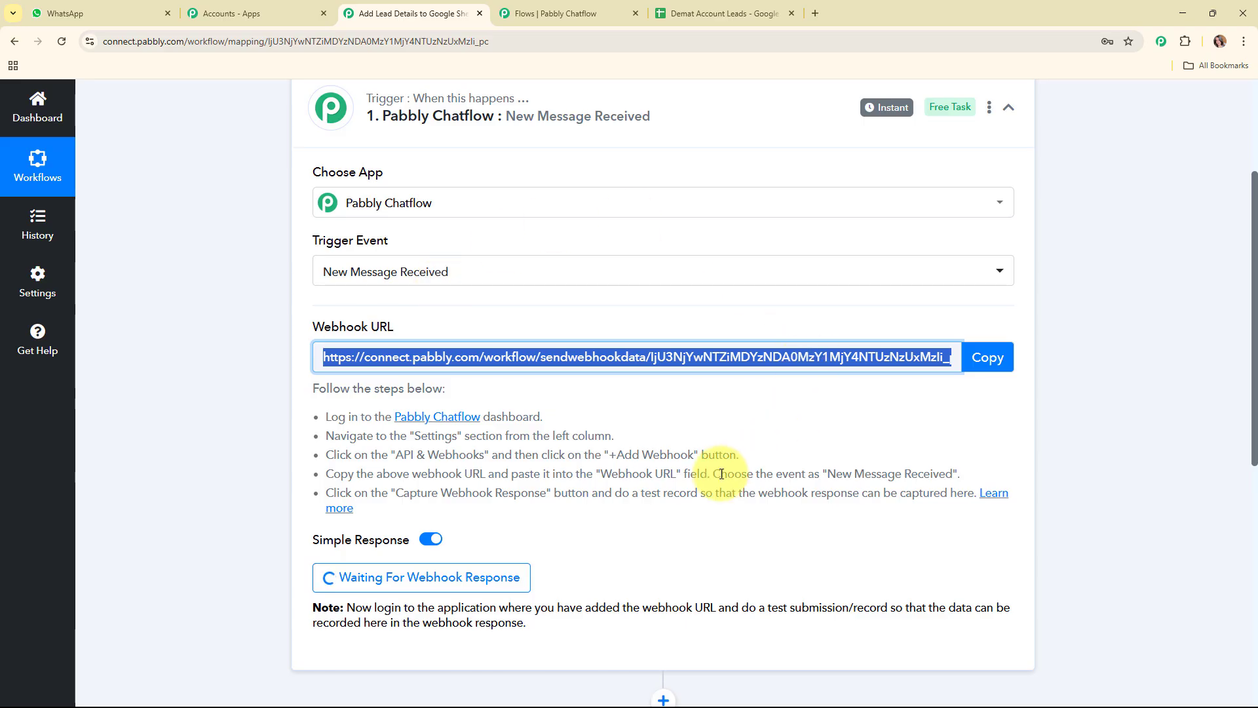
Switch to Pabbly Chatflow, paste the copied webhook URL into the API Request node's settings, and set the request method to POST
click(551, 8)
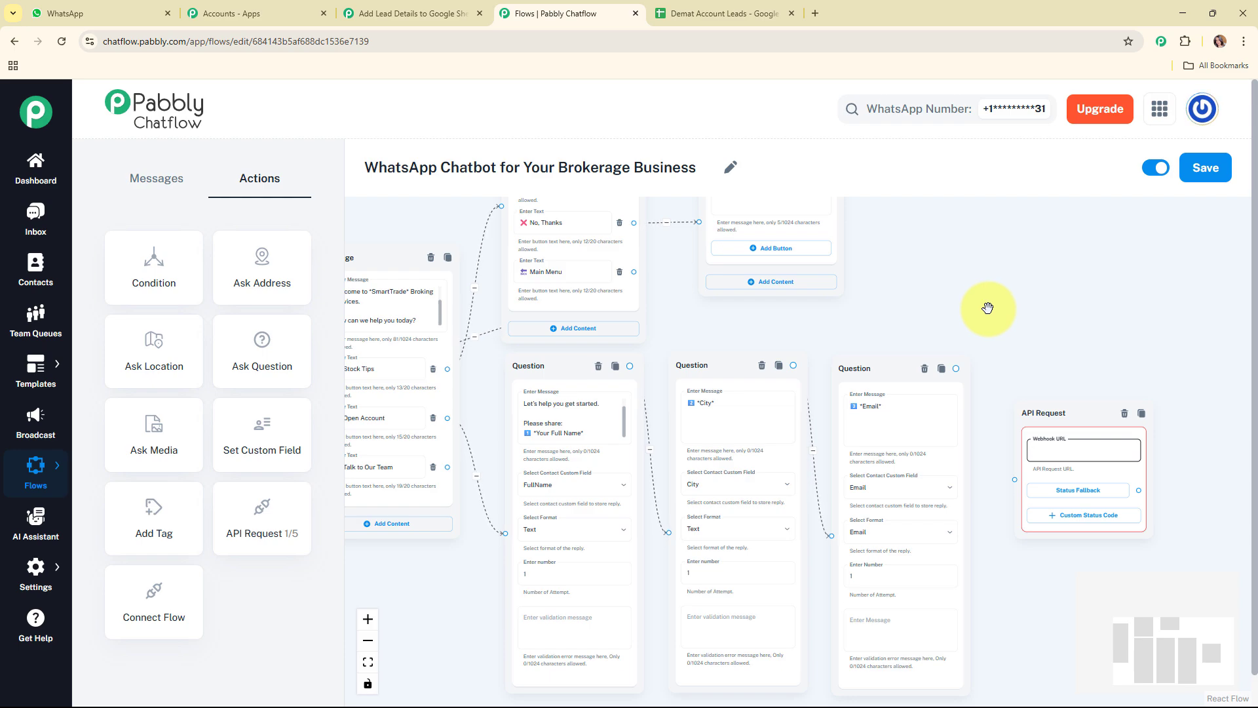
click(1046, 448)
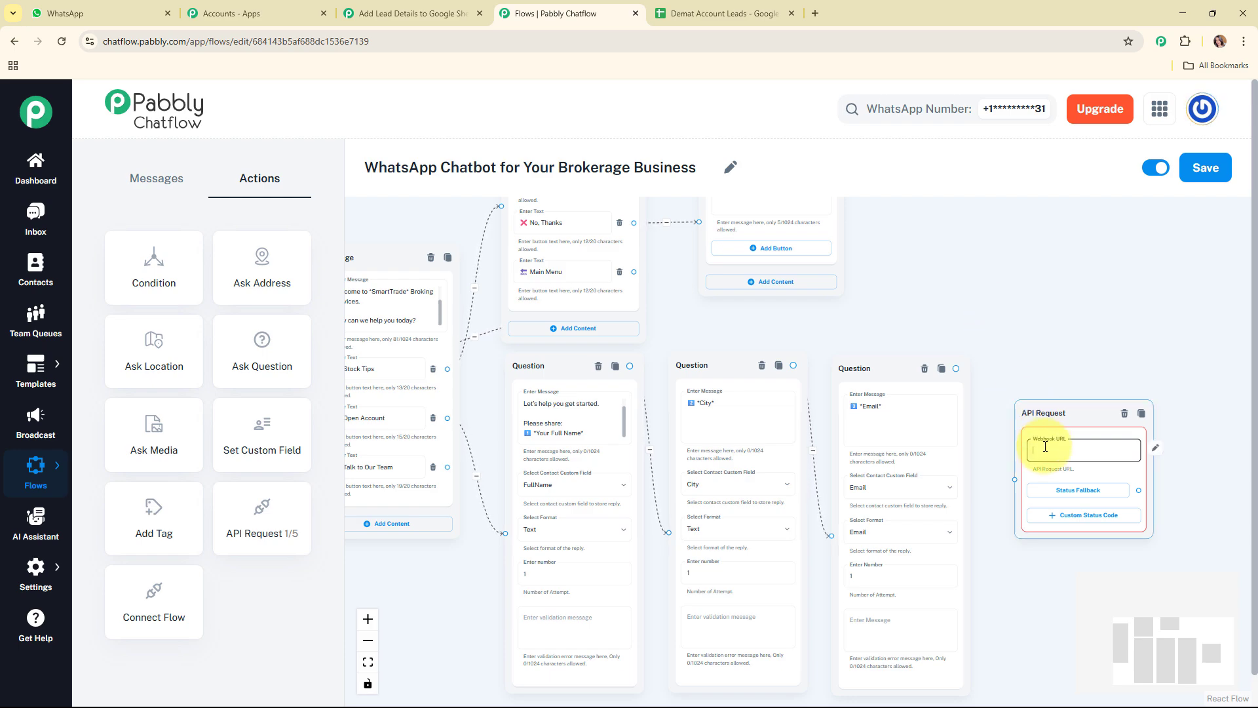
click(1046, 448)
click(679, 214)
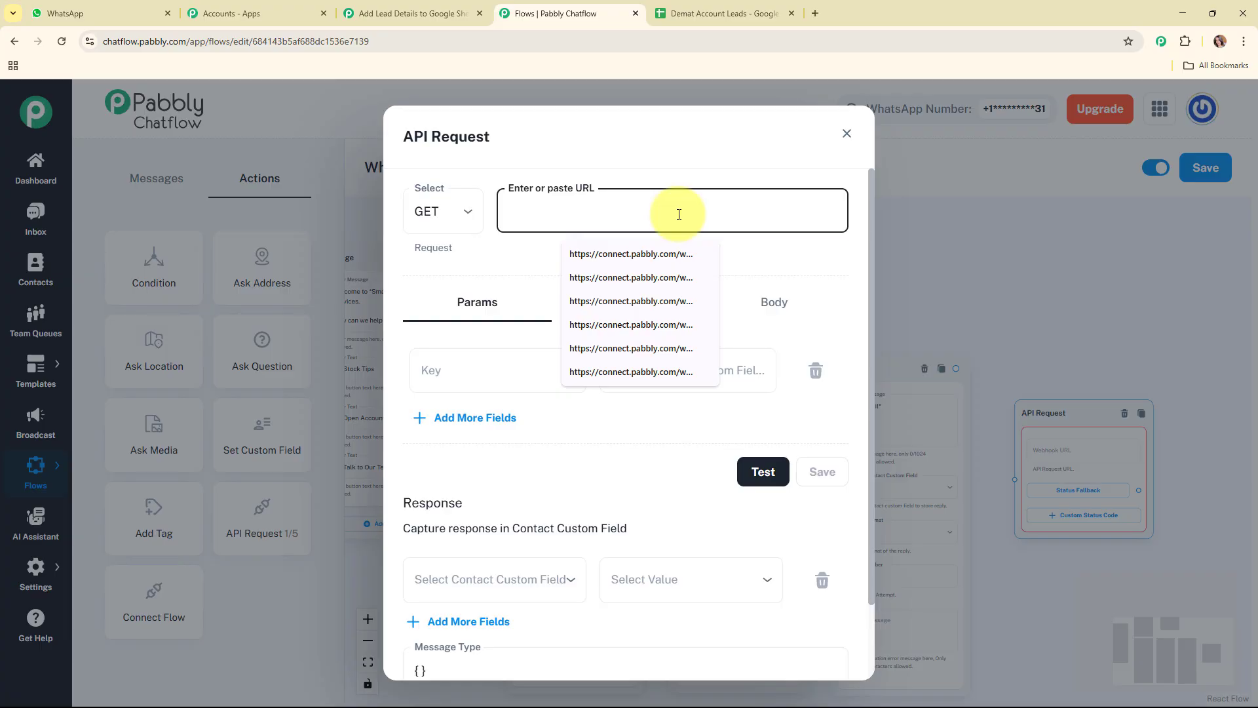
key(ctrl+v)
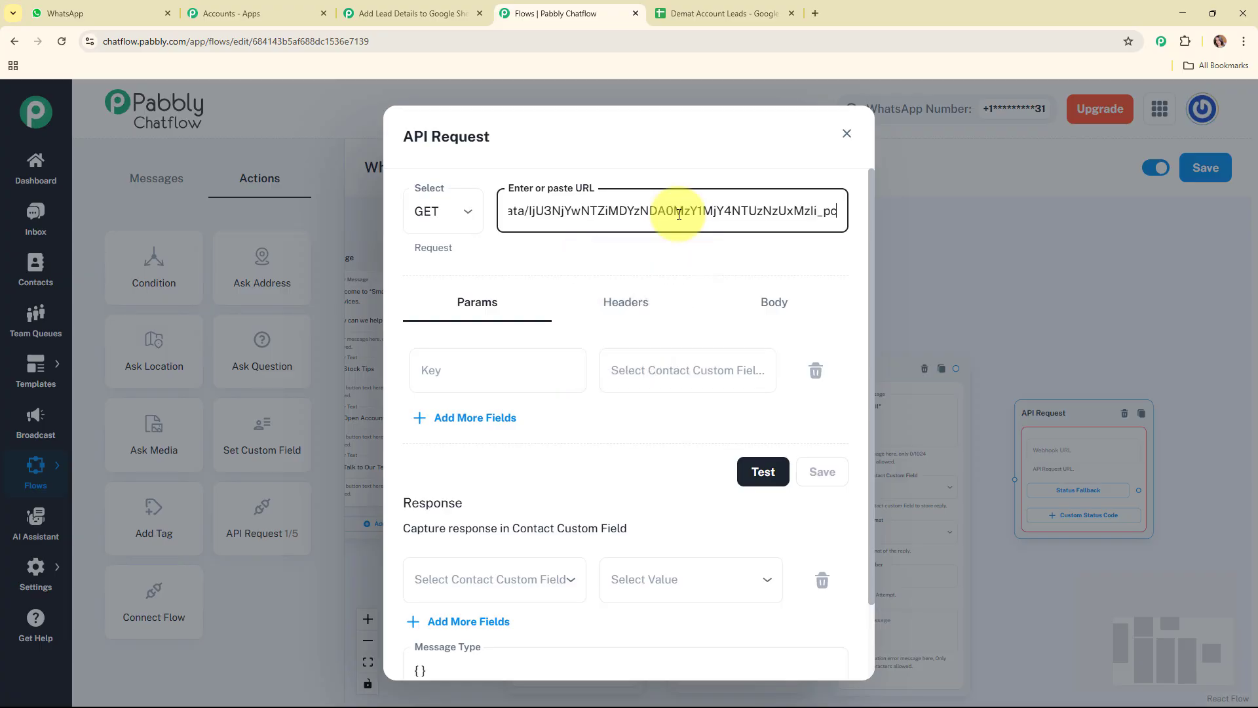
click(440, 224)
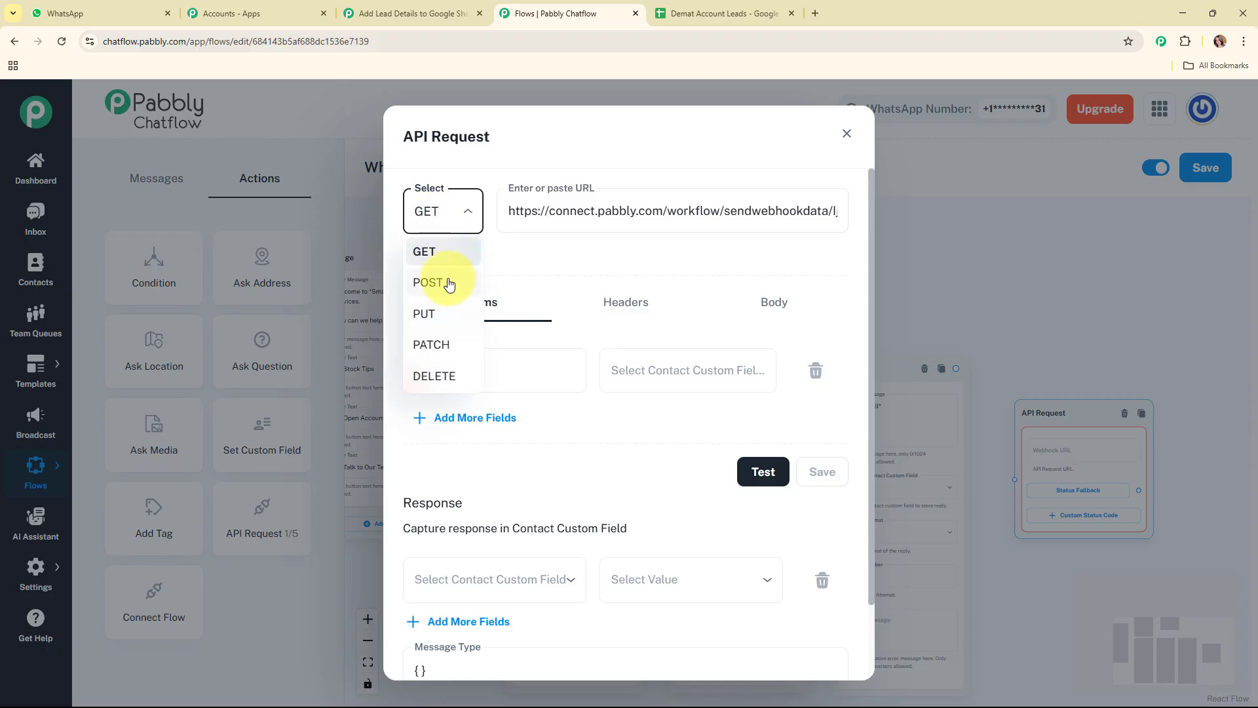
click(449, 284)
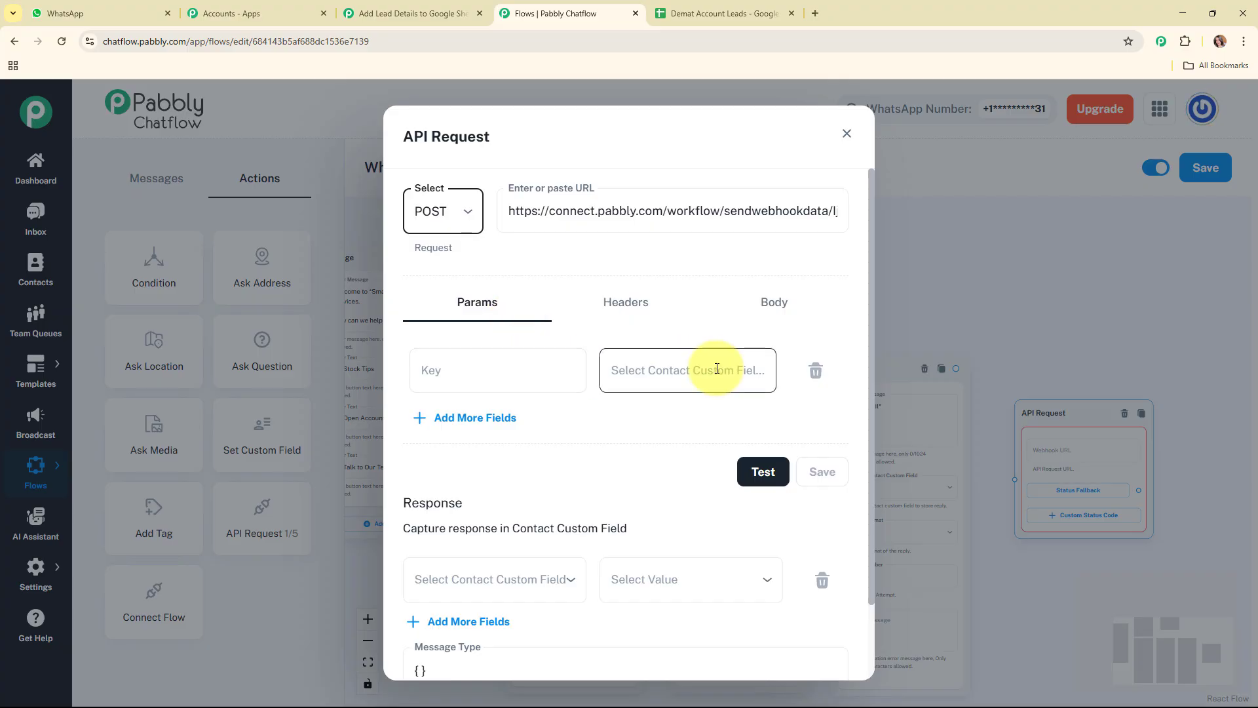
Add a request parameter with the key Name mapped to the $FullName contact field
click(504, 377)
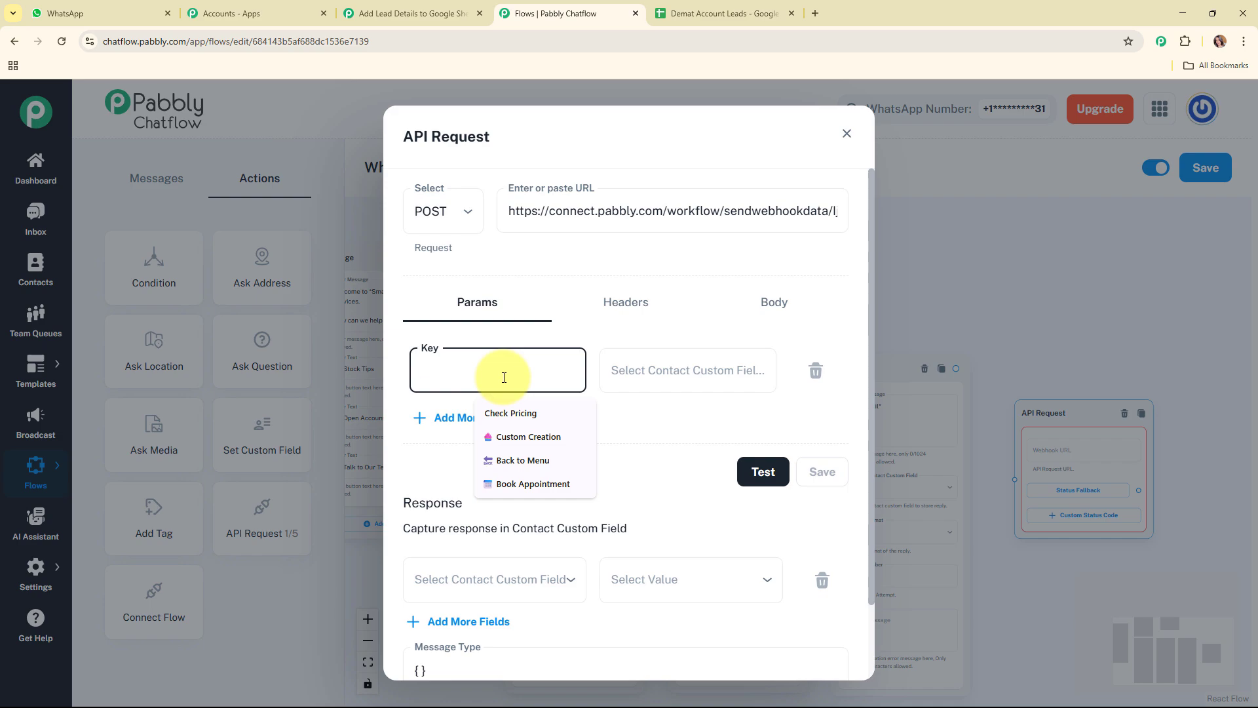
text(Name)
click(668, 367)
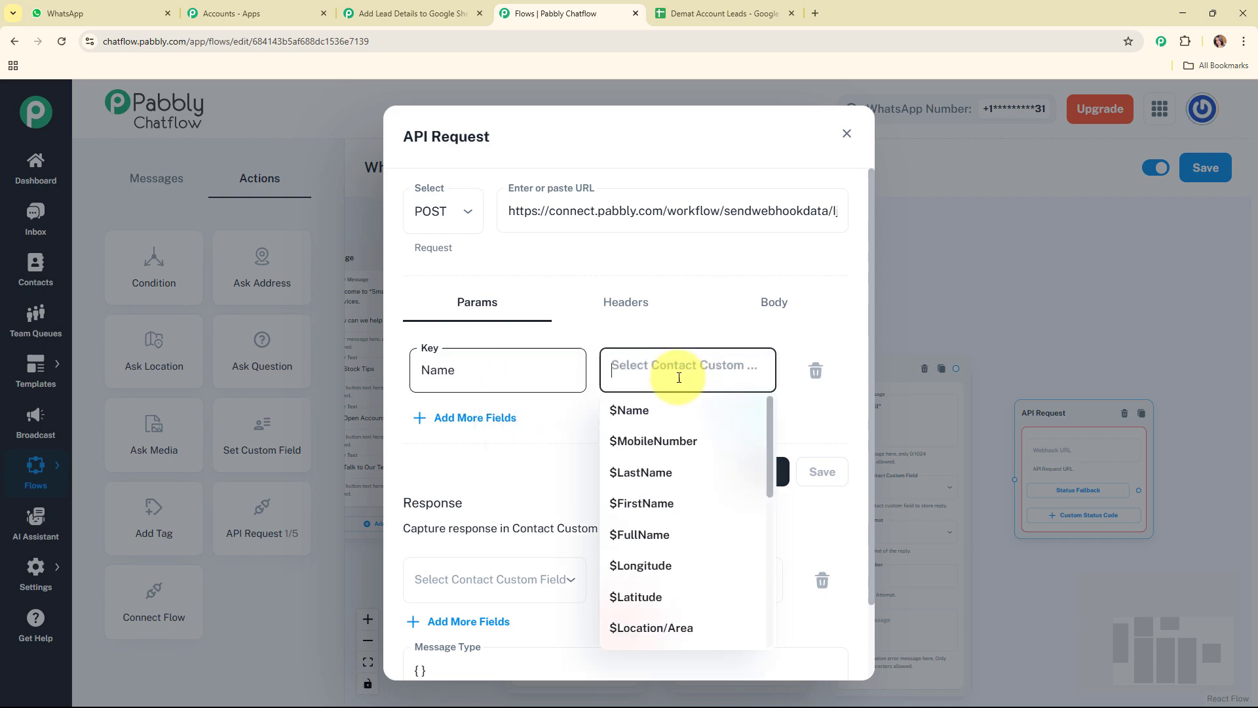
scroll(681, 498, down, 3)
scroll(682, 485, up, 2)
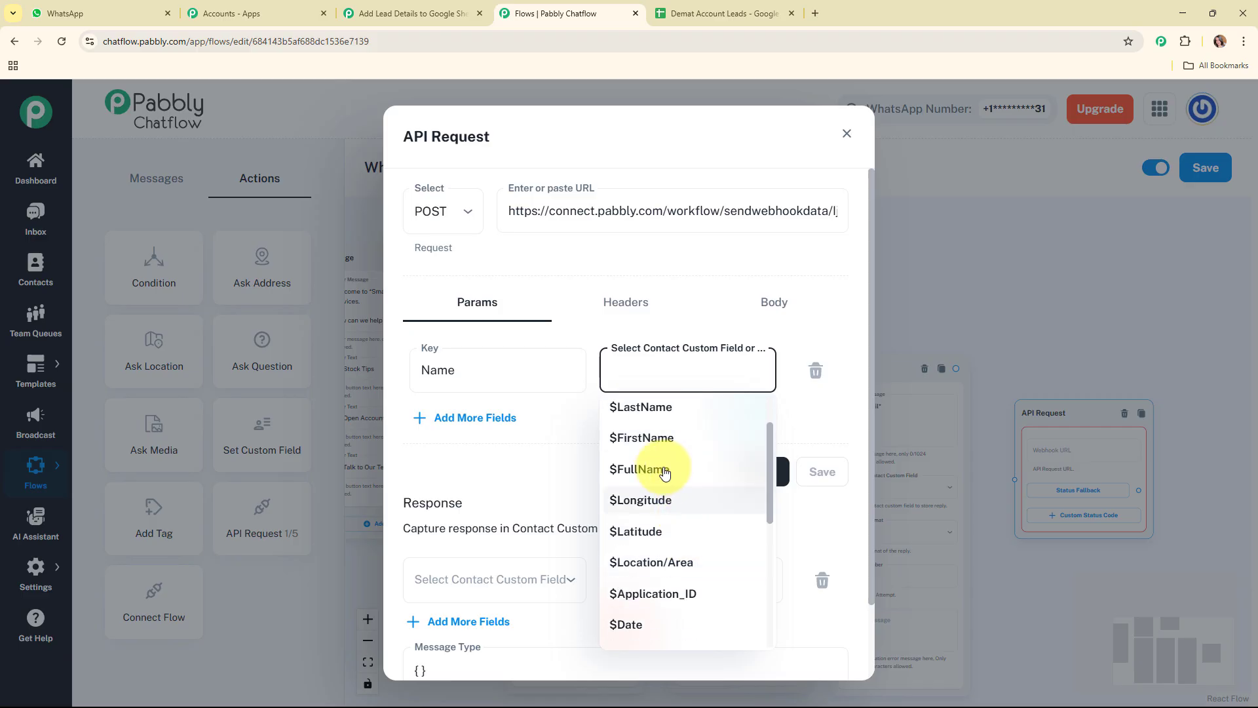
click(652, 465)
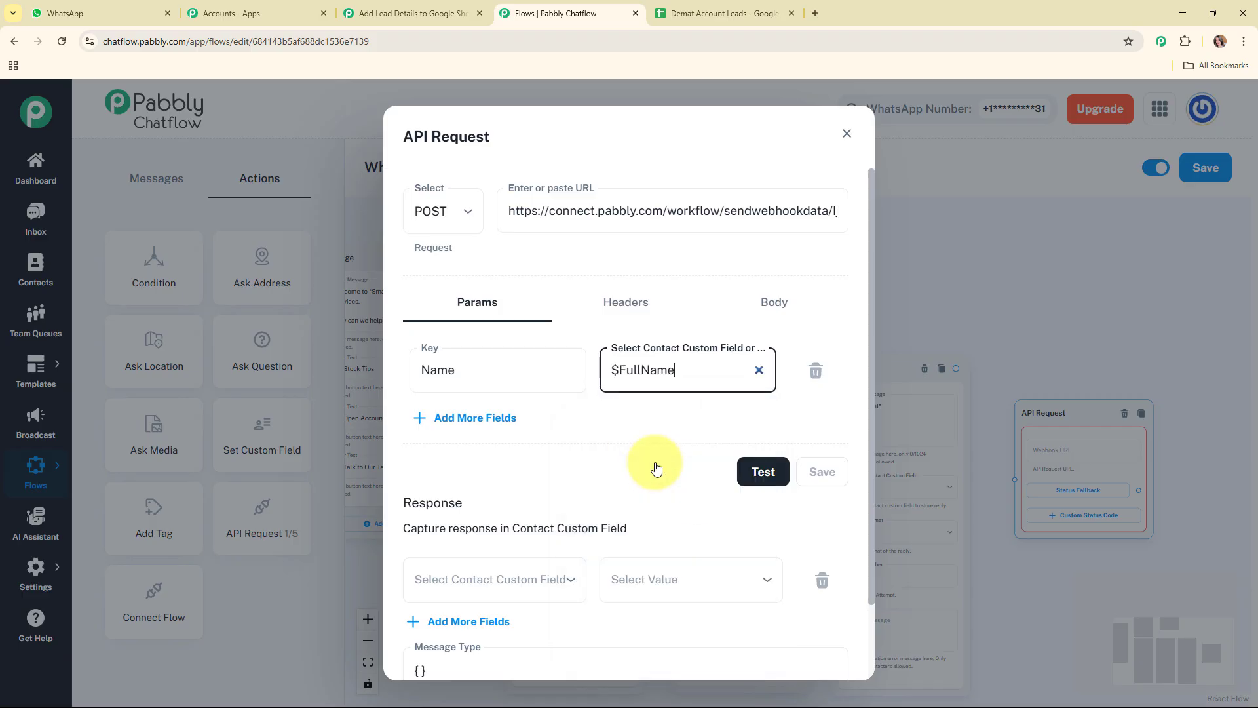
Add a second request parameter with the key City mapped to the $City contact field
click(458, 419)
click(493, 434)
text(City)
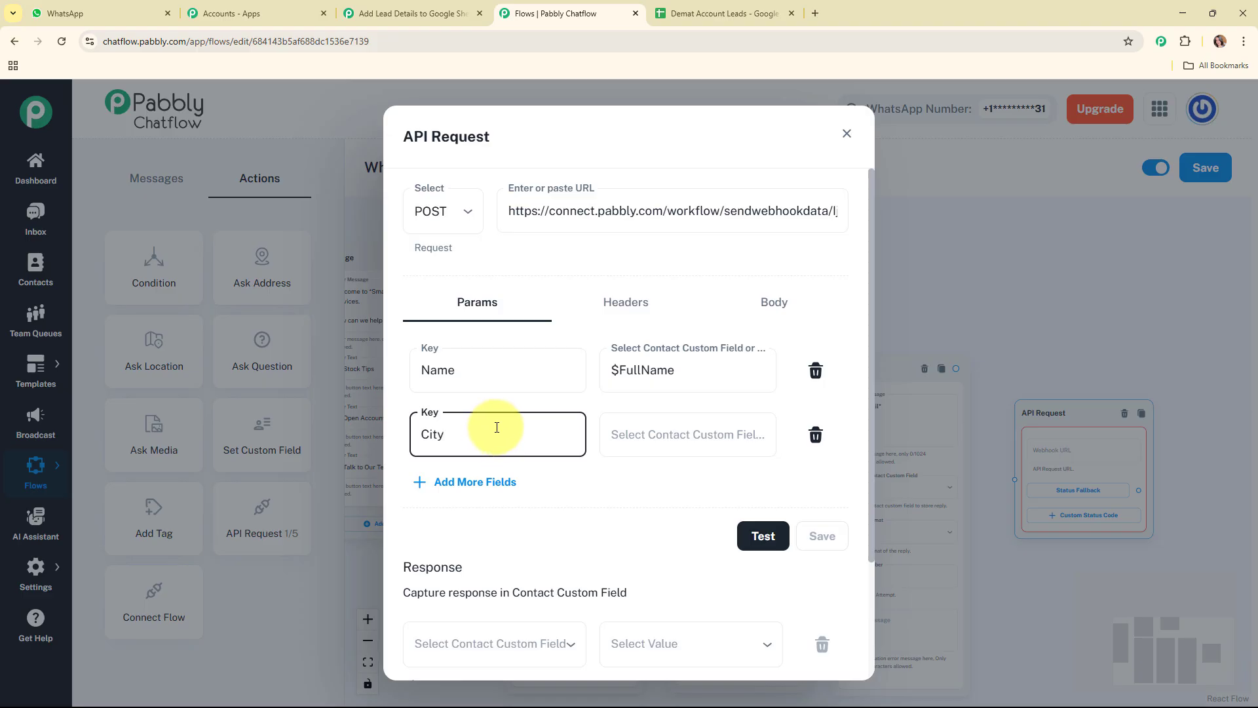
click(655, 436)
click(659, 394)
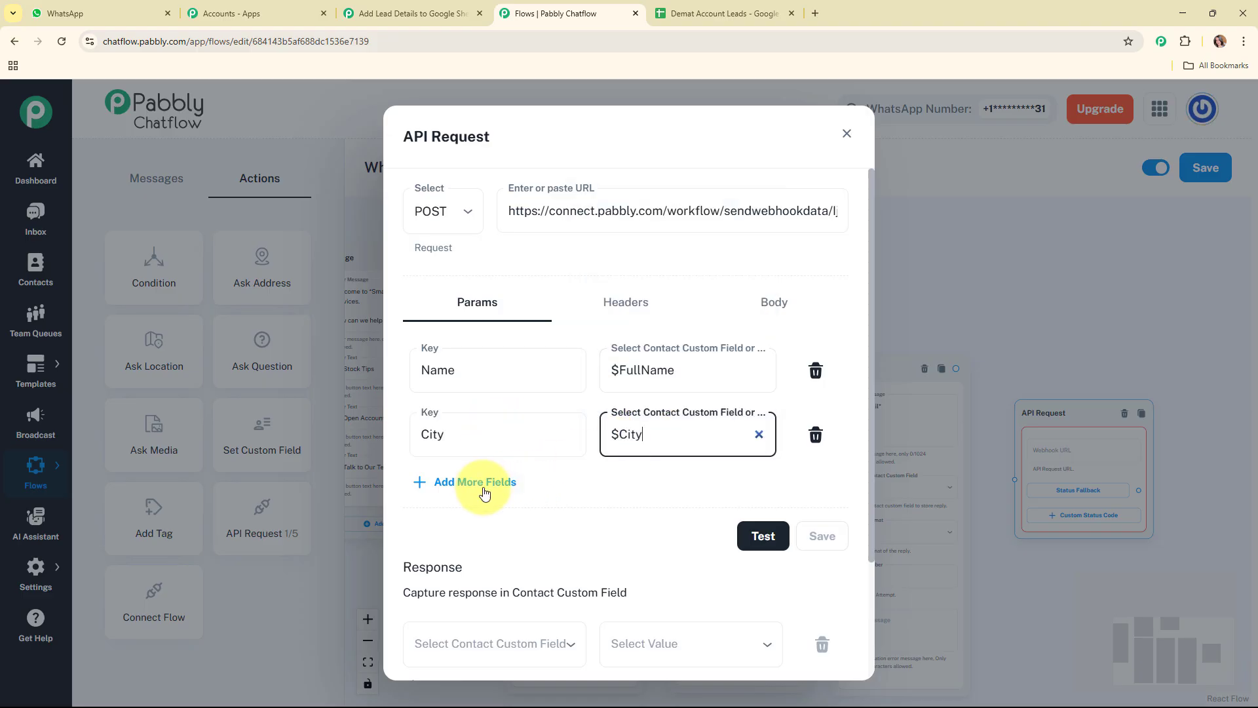
Add a third request parameter with the key Email mapped to the $Email contact field
click(477, 483)
click(484, 500)
text(Email)
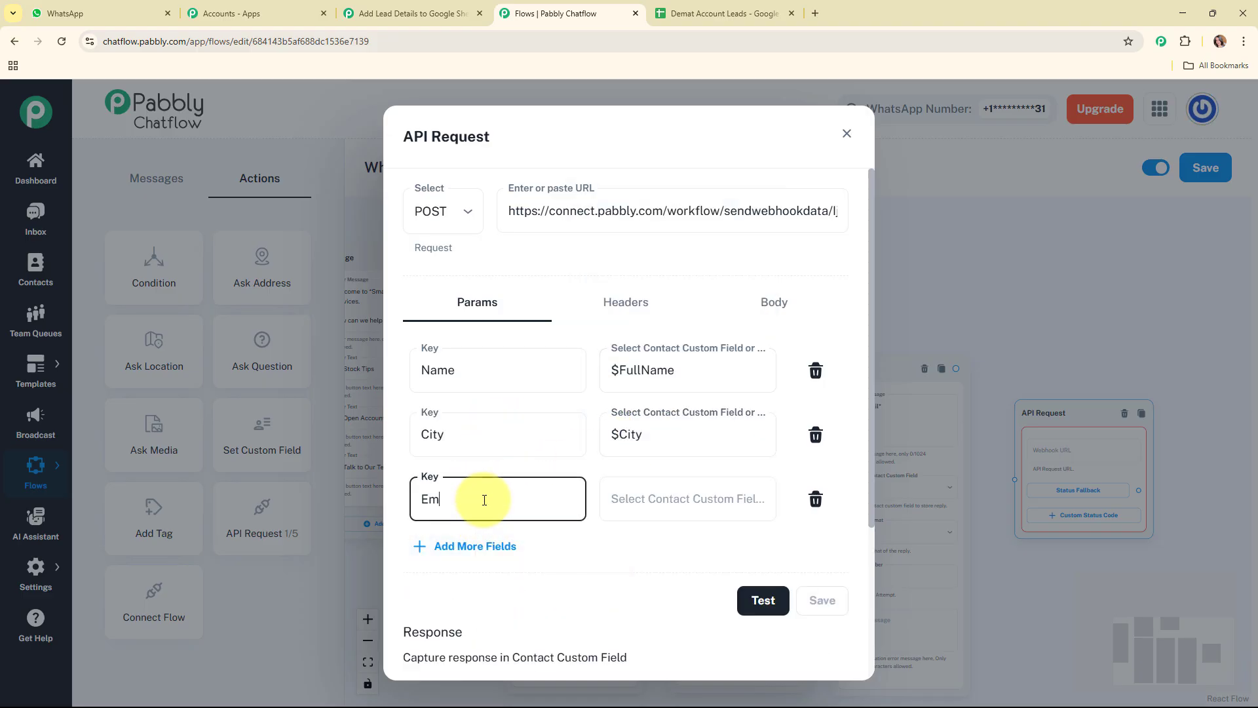
click(662, 500)
click(656, 445)
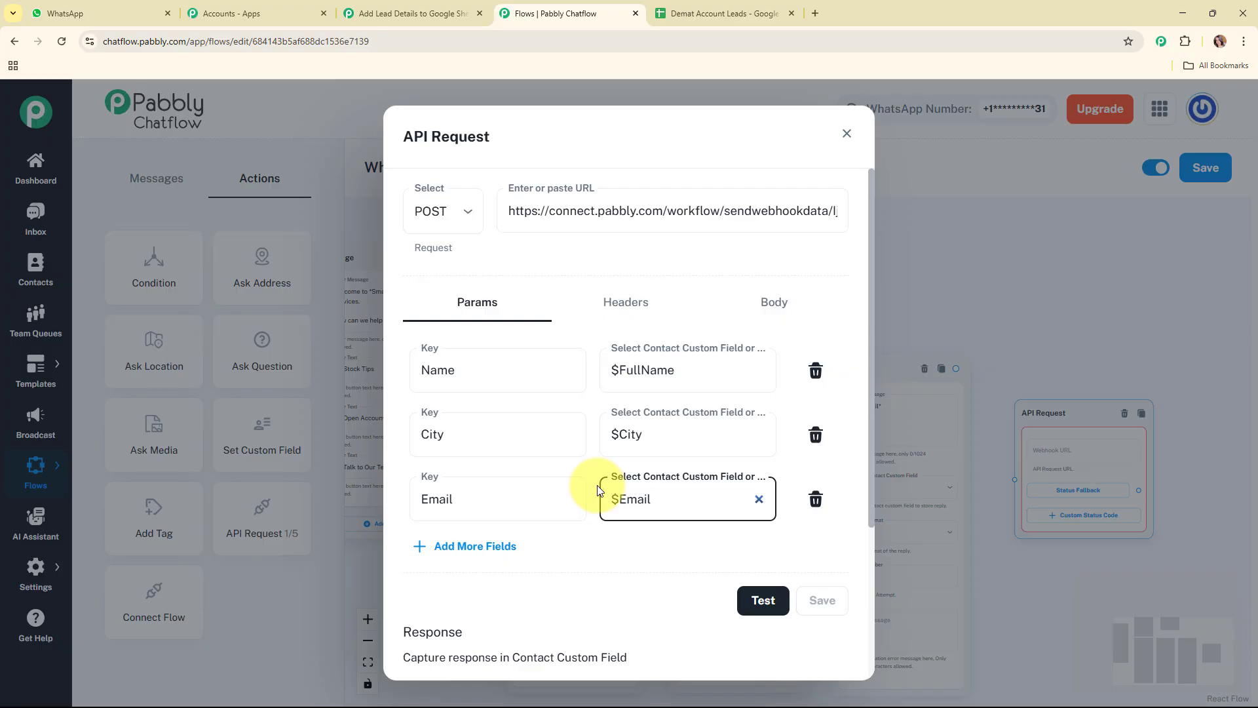
Test and save the API request, and connect the Email question node to the API Request node
click(753, 602)
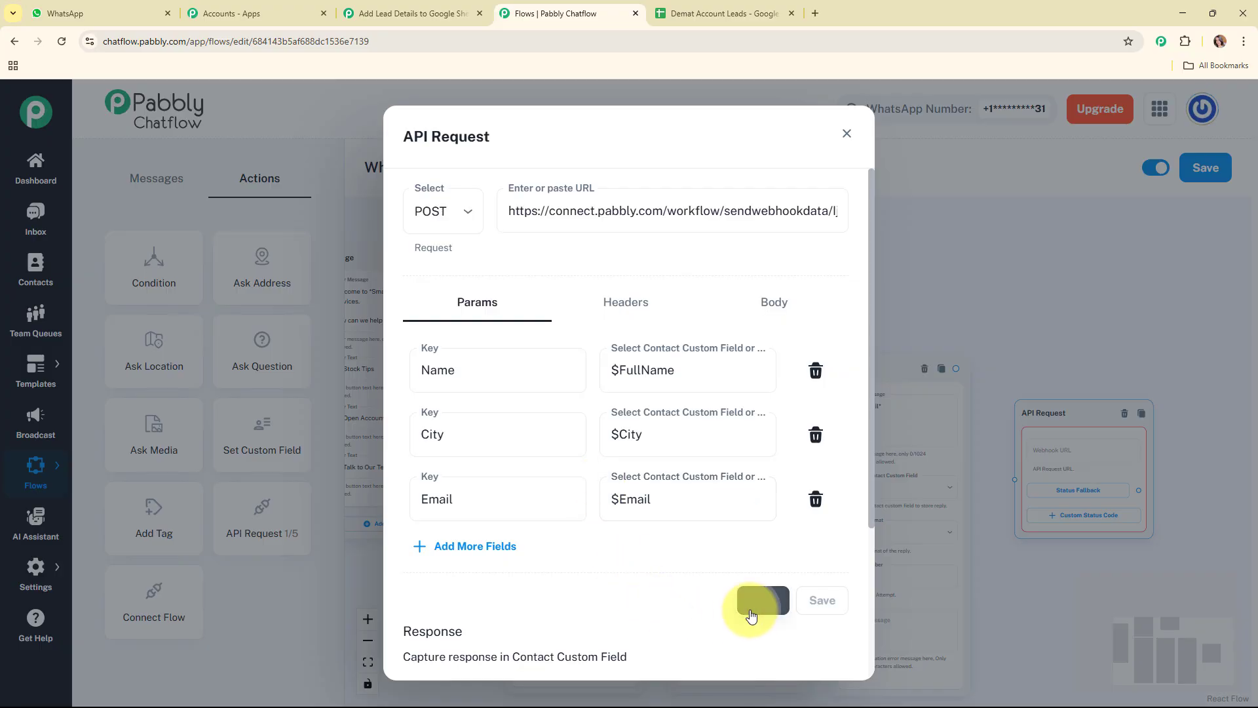
click(844, 601)
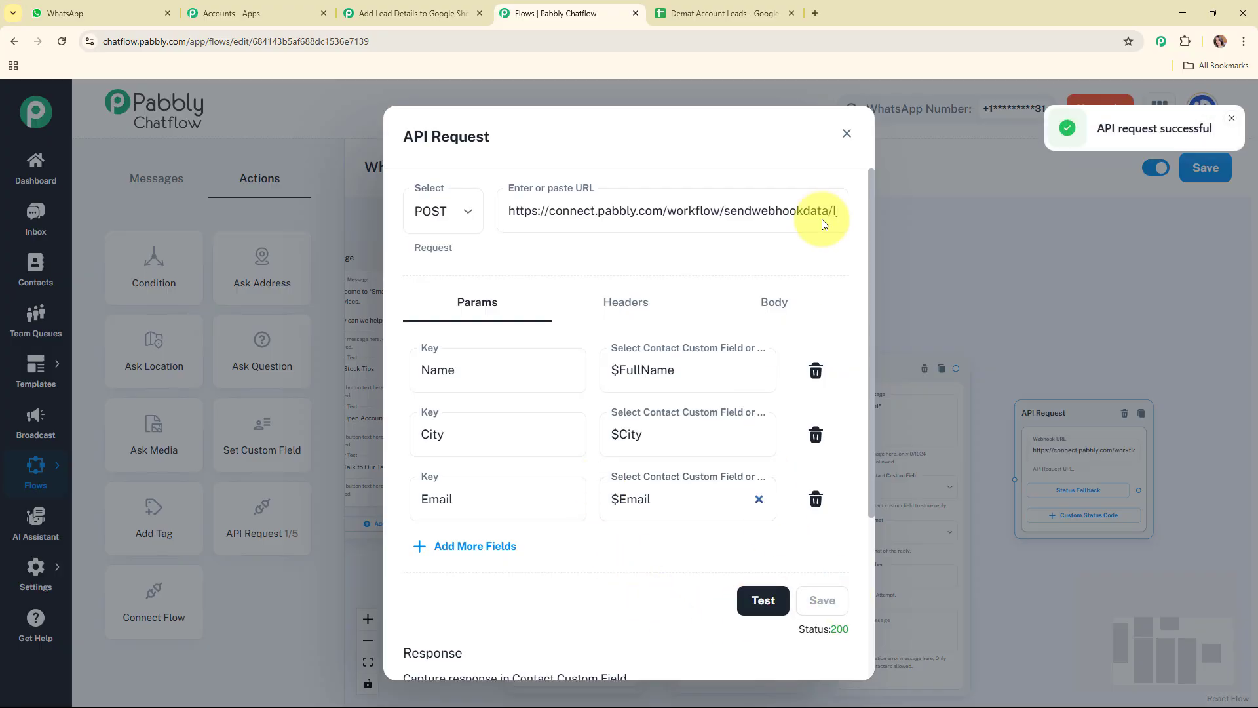
click(847, 134)
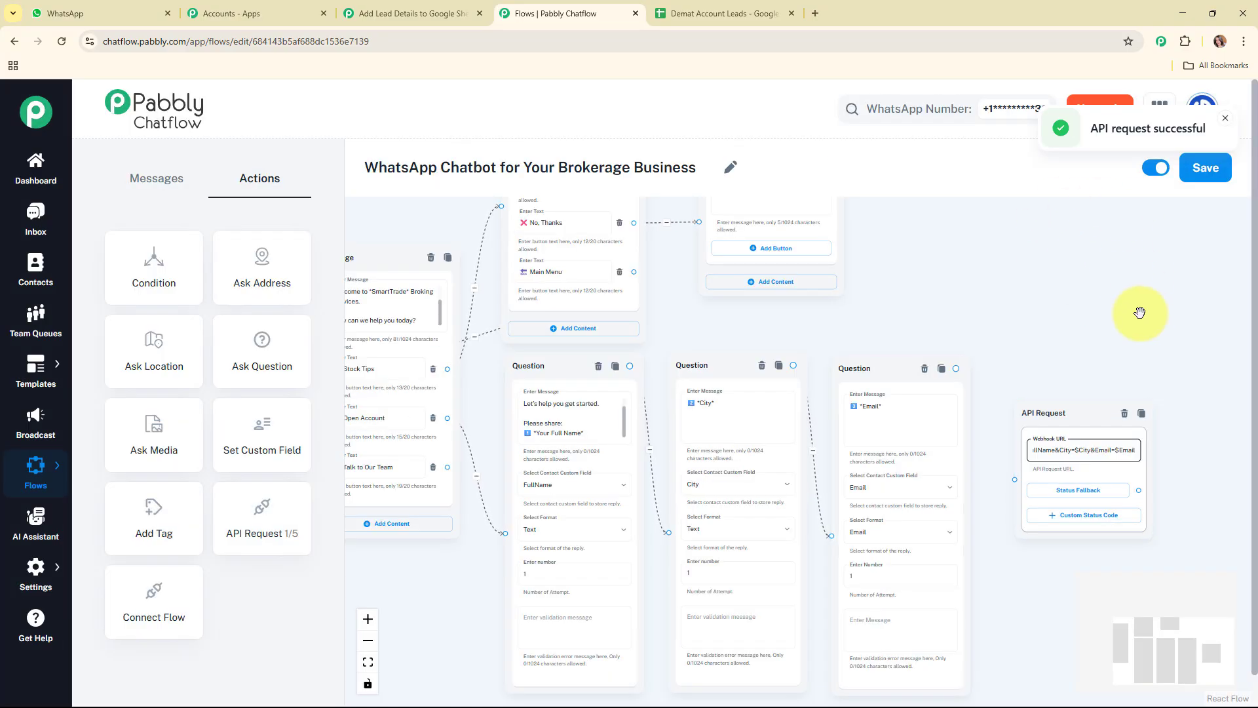
drag(959, 368, 1016, 474)
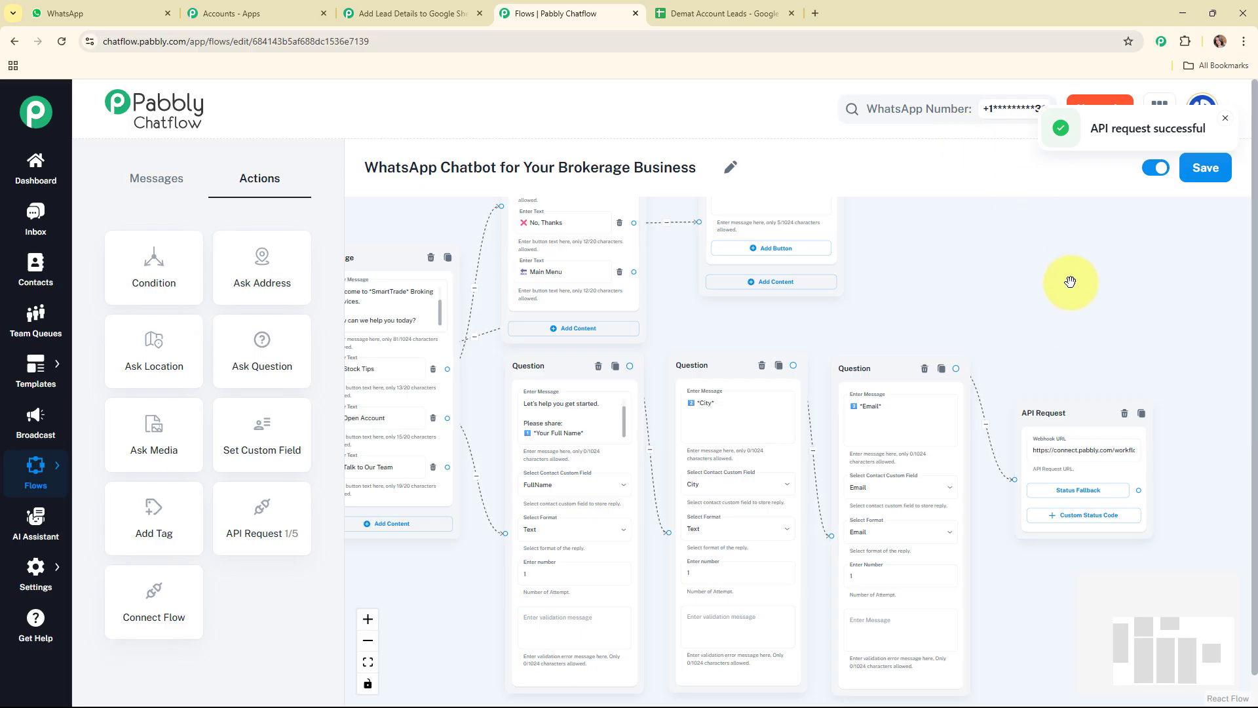
Switch to Pabbly Connect and check the labels and values in the captured webhook response
click(378, 8)
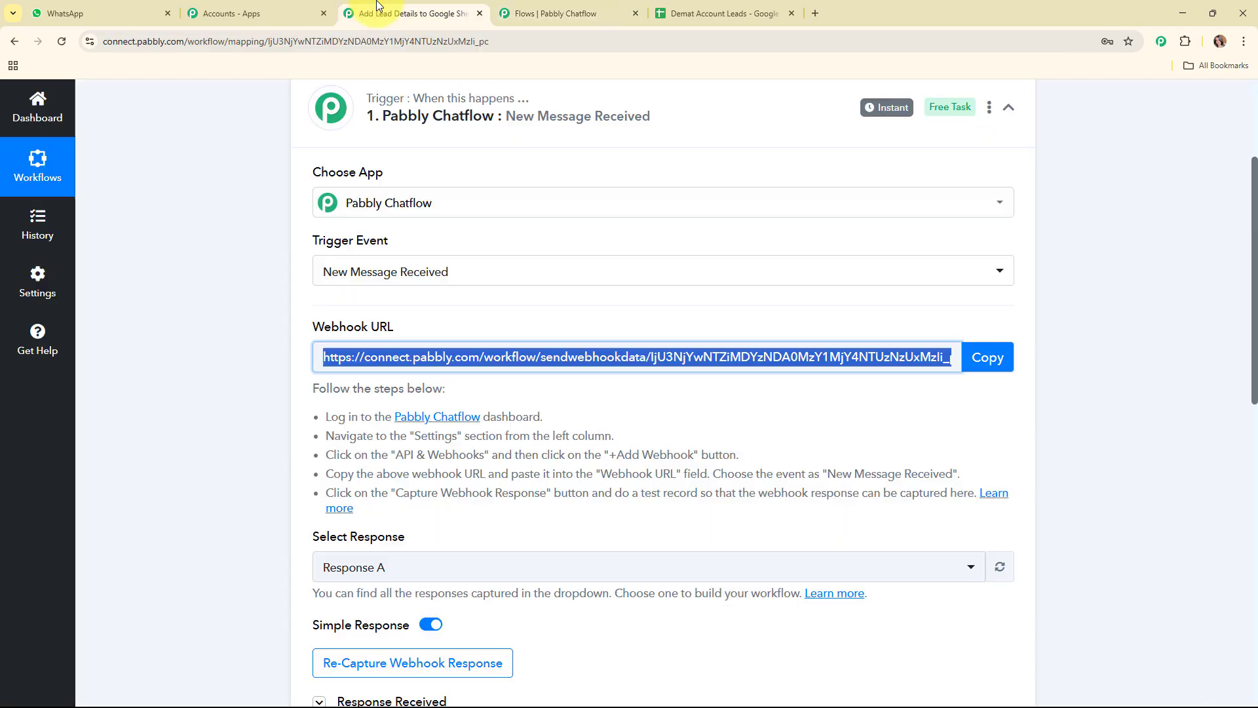
scroll(831, 301, down, 5)
scroll(832, 291, down, 3)
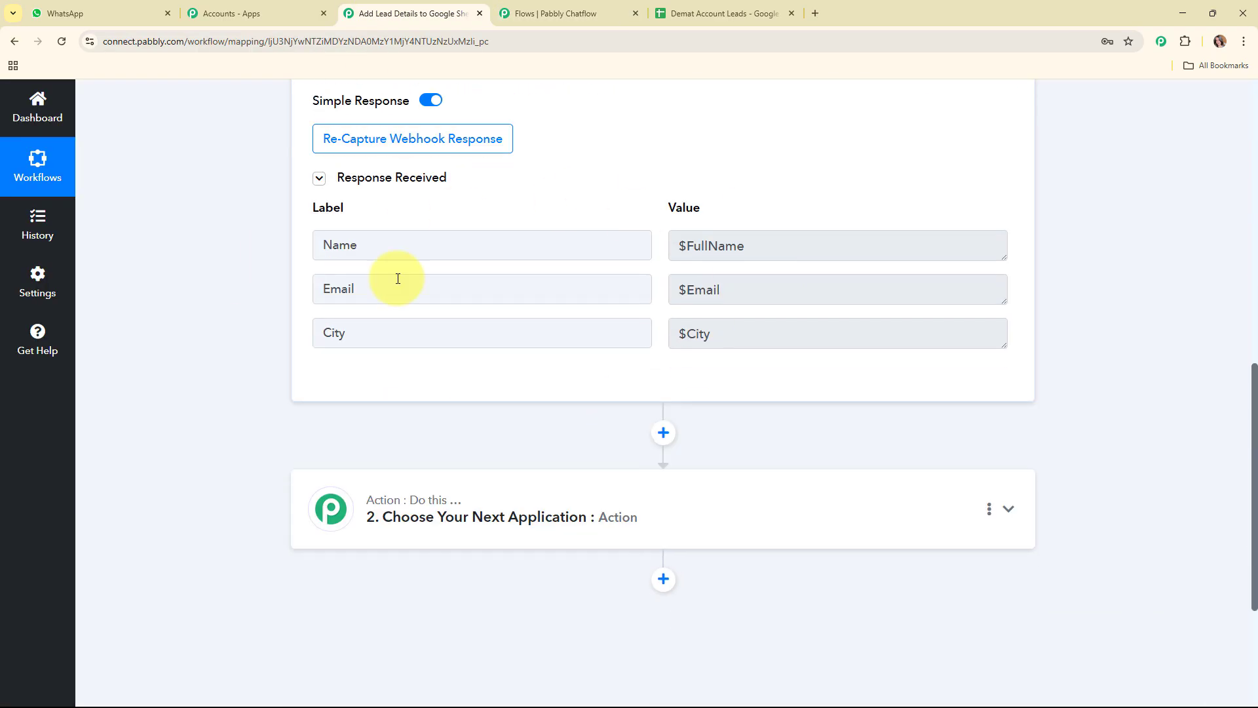
drag(764, 236, 623, 331)
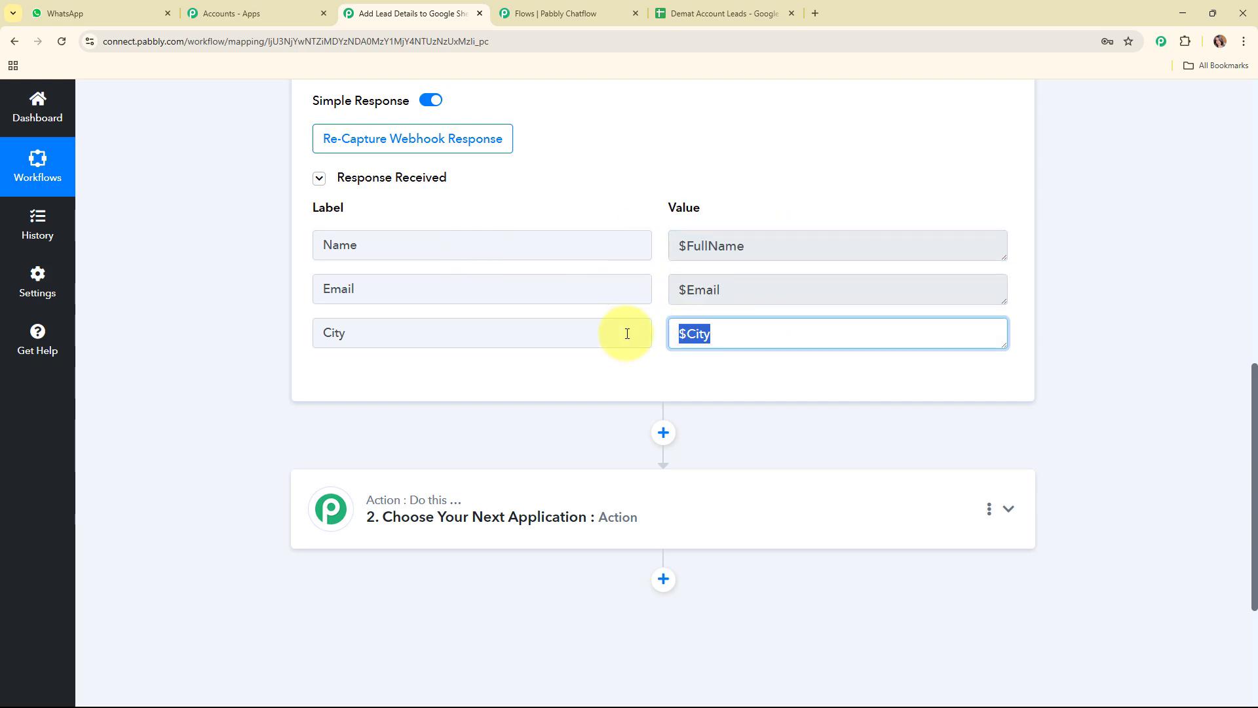
click(701, 391)
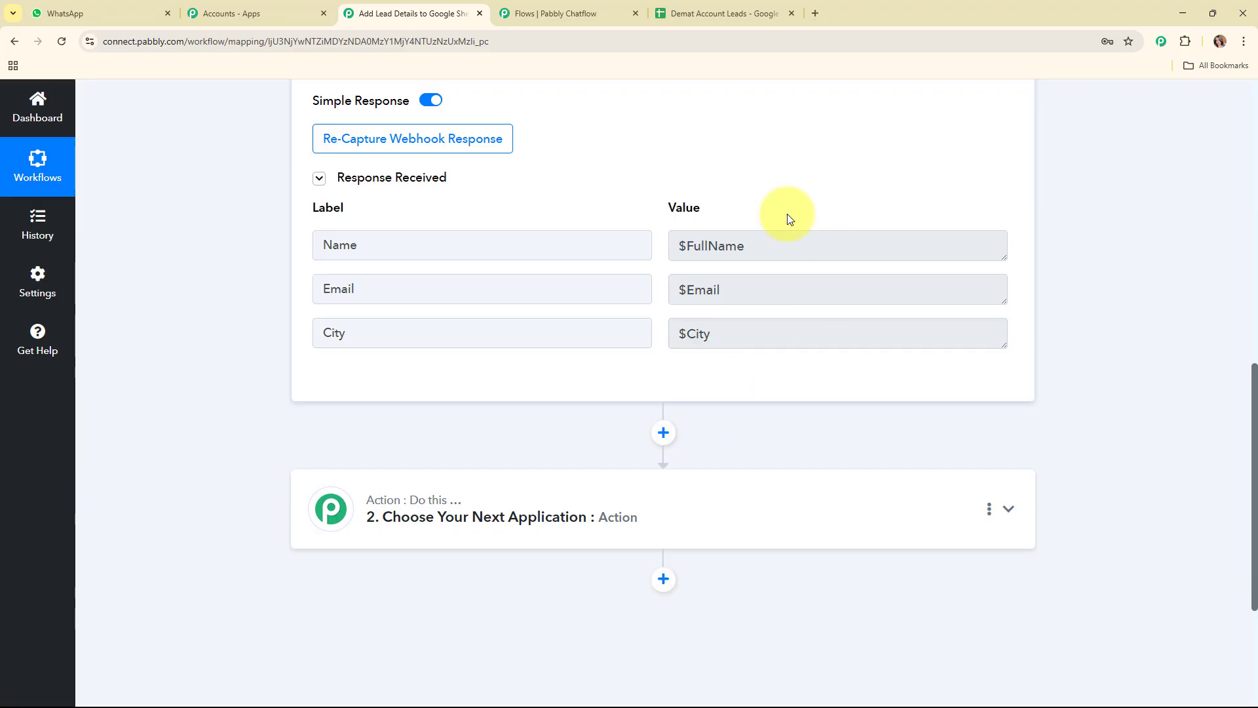
double_click(713, 334)
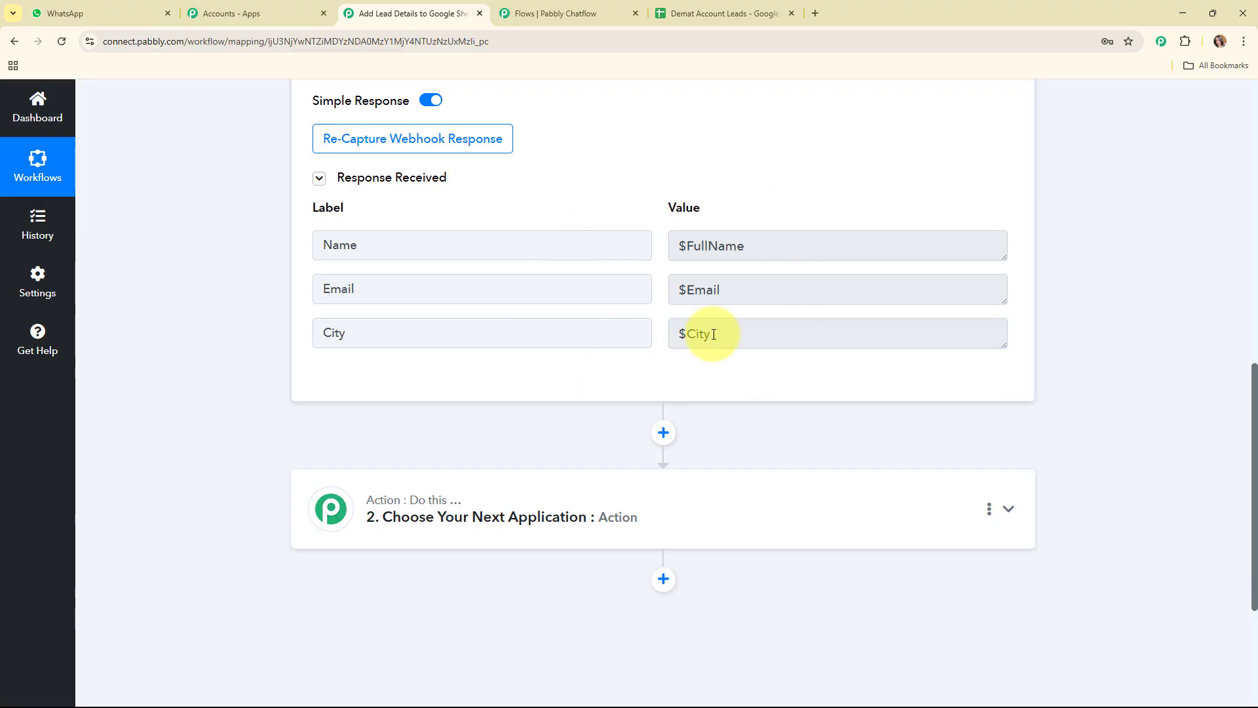
Set the workflow's action step to Google Sheets with the Add New Row event
click(569, 312)
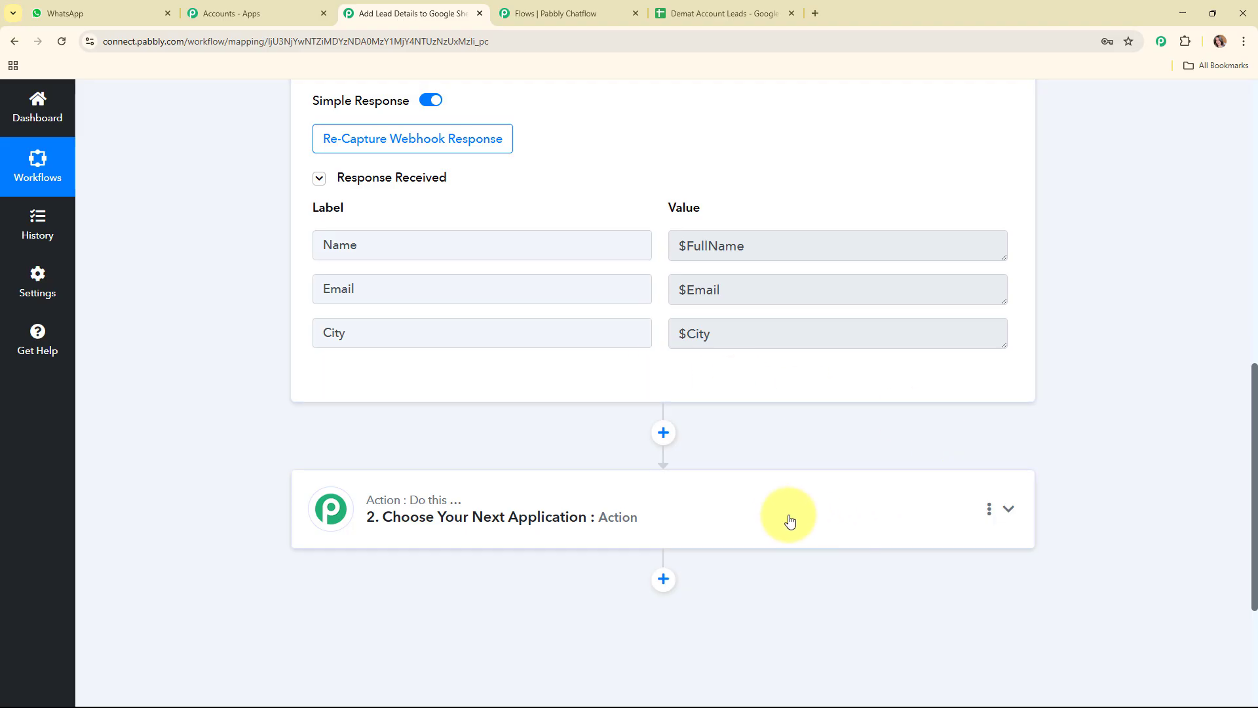
click(784, 515)
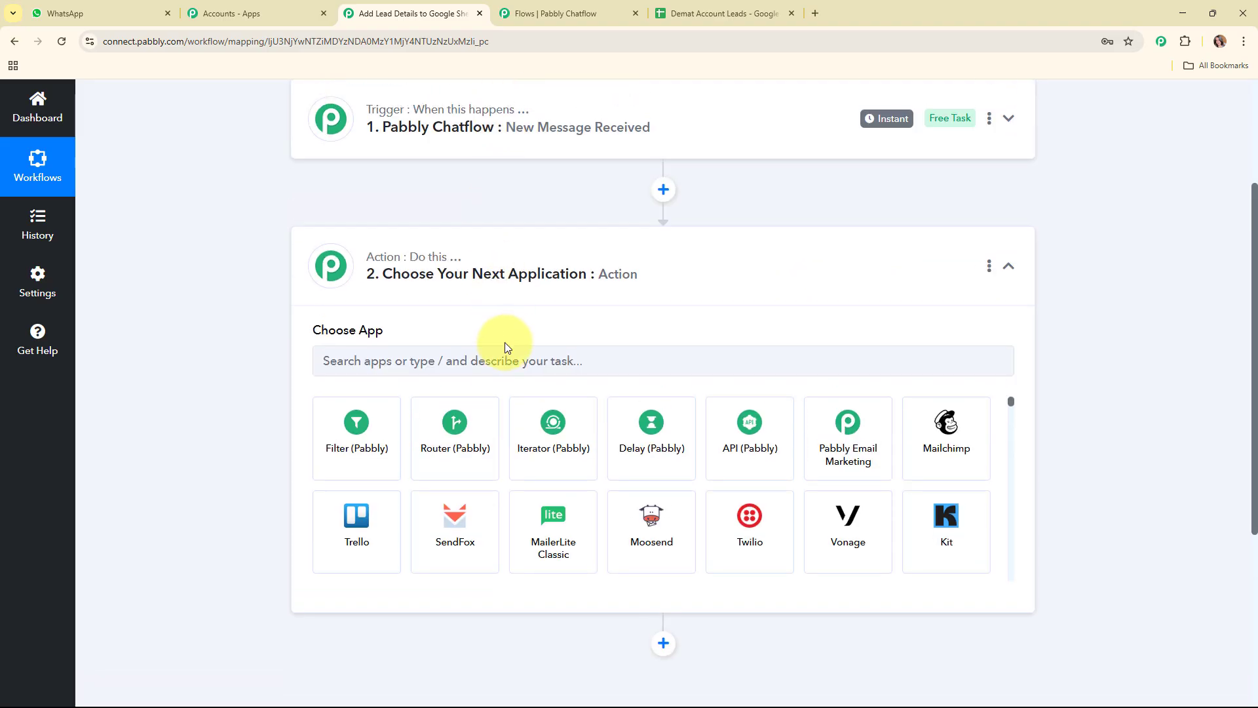
click(521, 357)
text(Sheet)
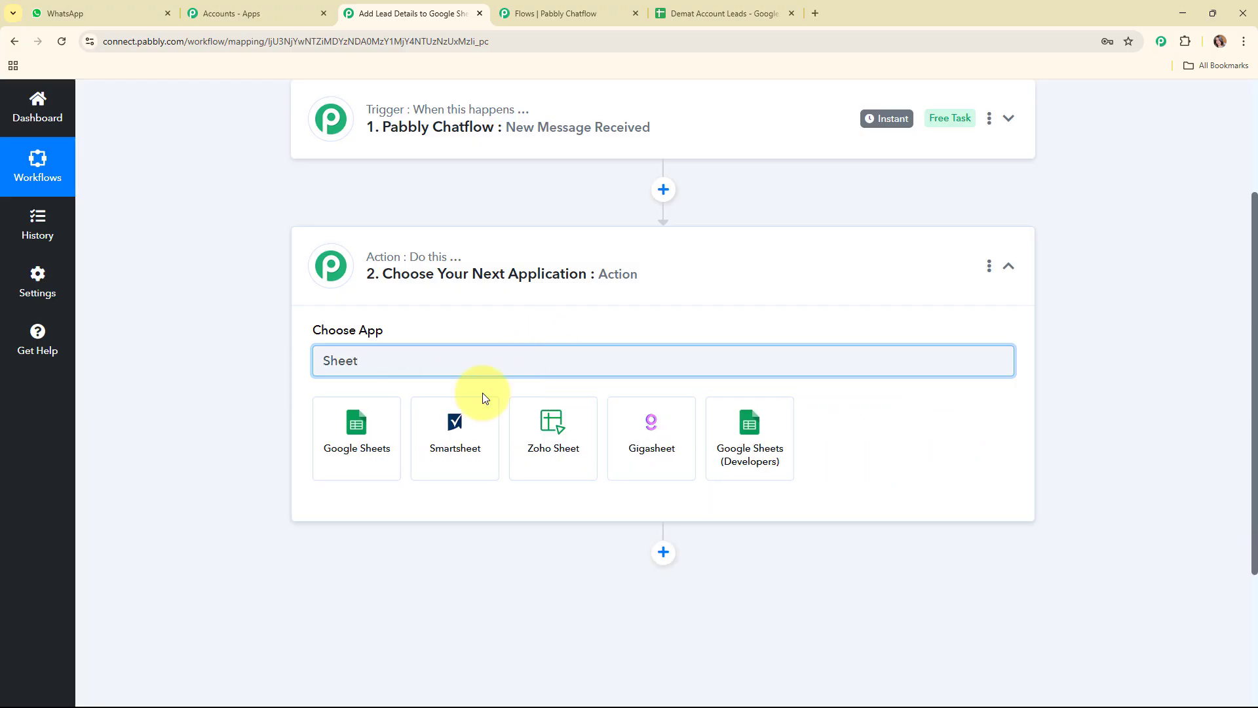
click(356, 448)
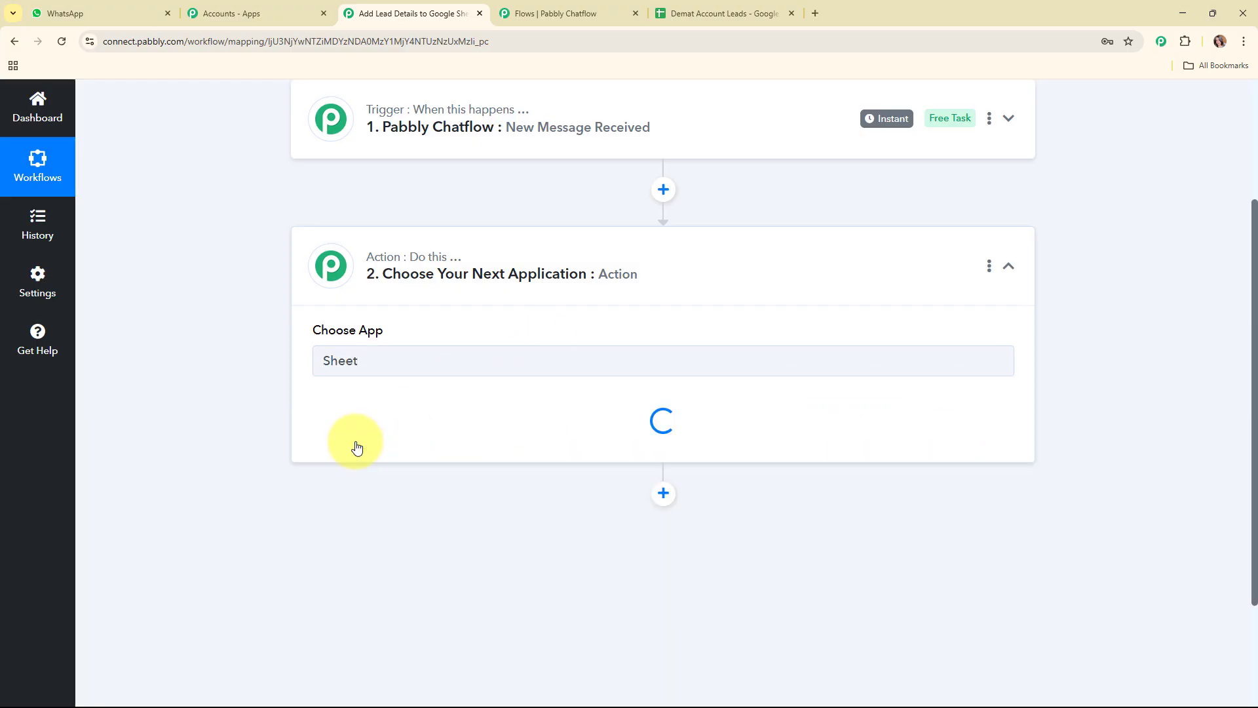
click(356, 427)
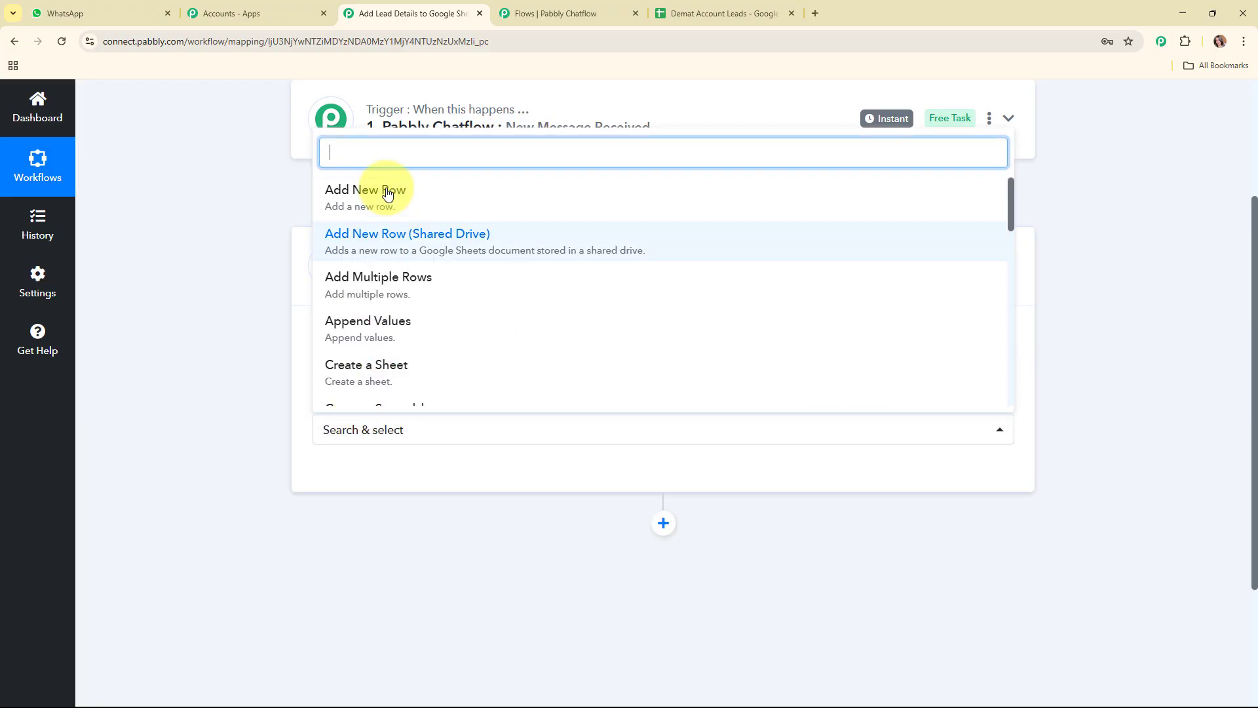
click(387, 192)
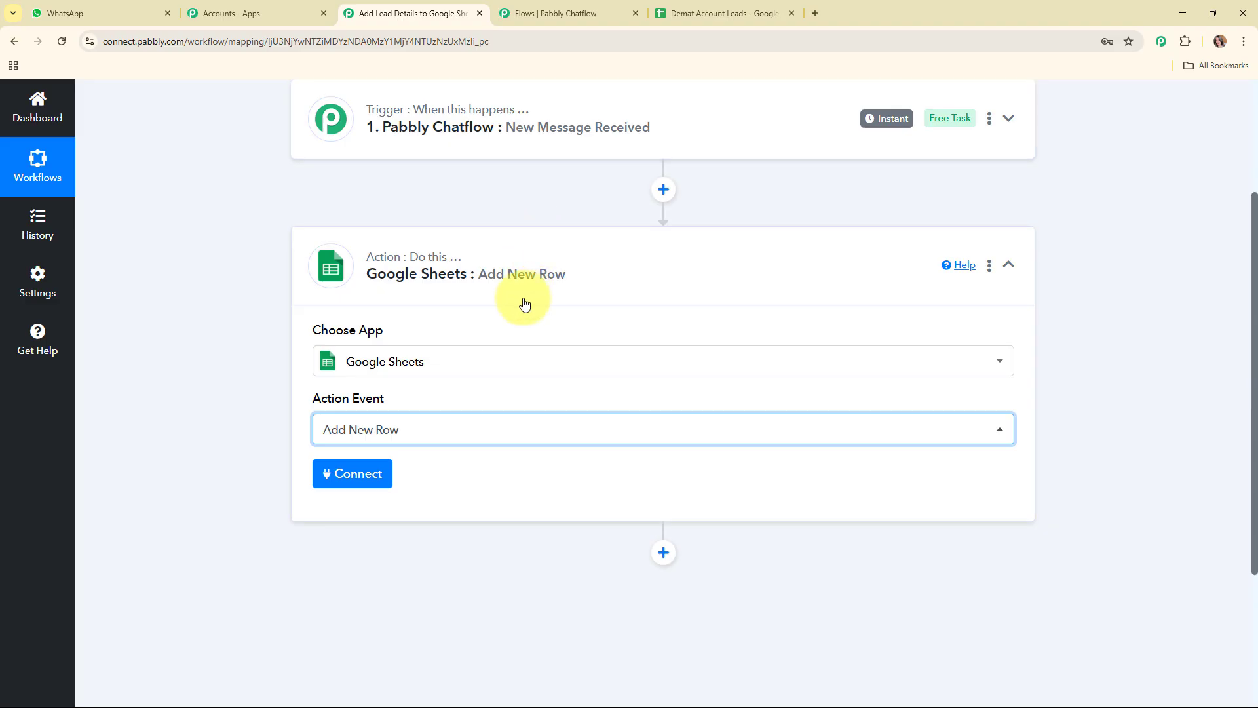
Connect the Google Sheets action through a new connection, signing in with a Google account and granting access
click(375, 472)
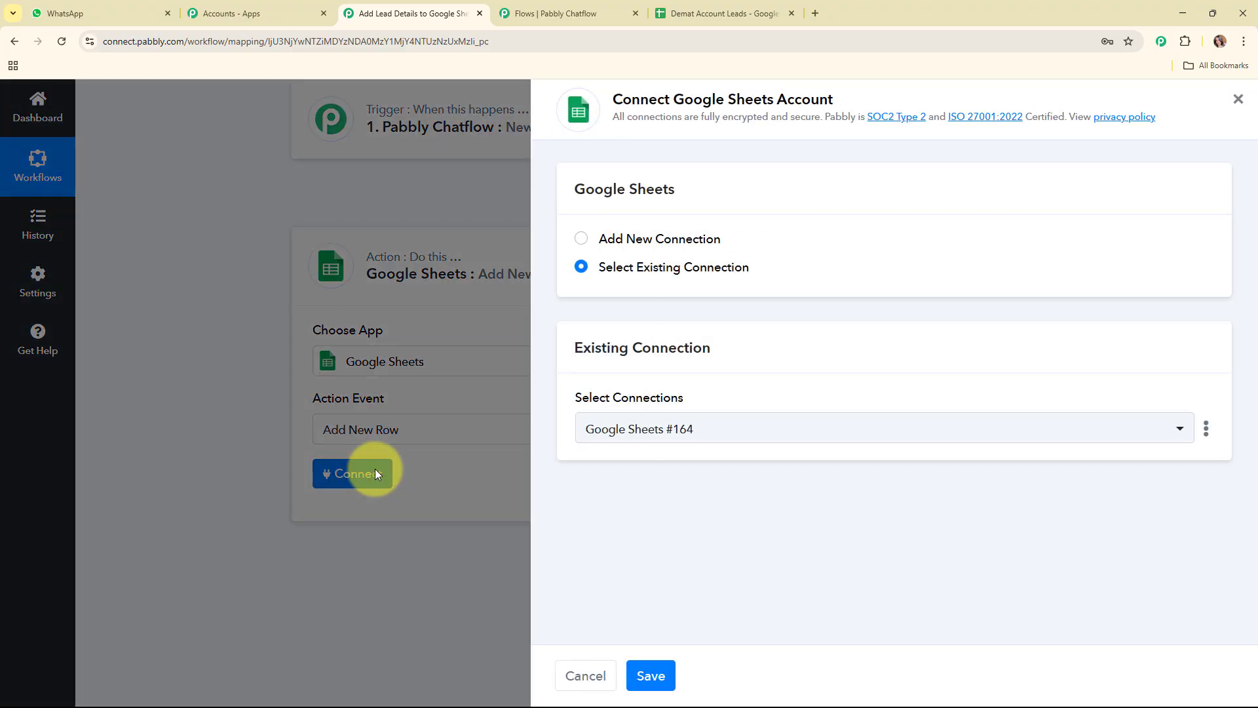
click(581, 241)
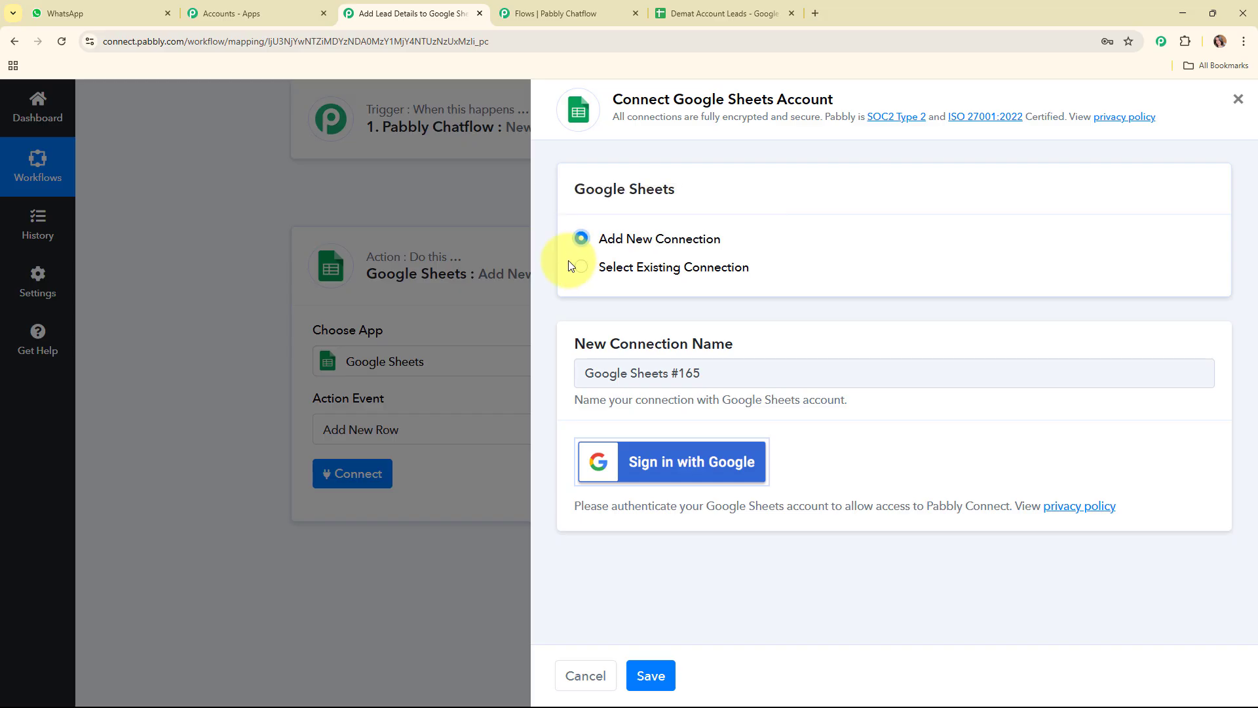
click(689, 464)
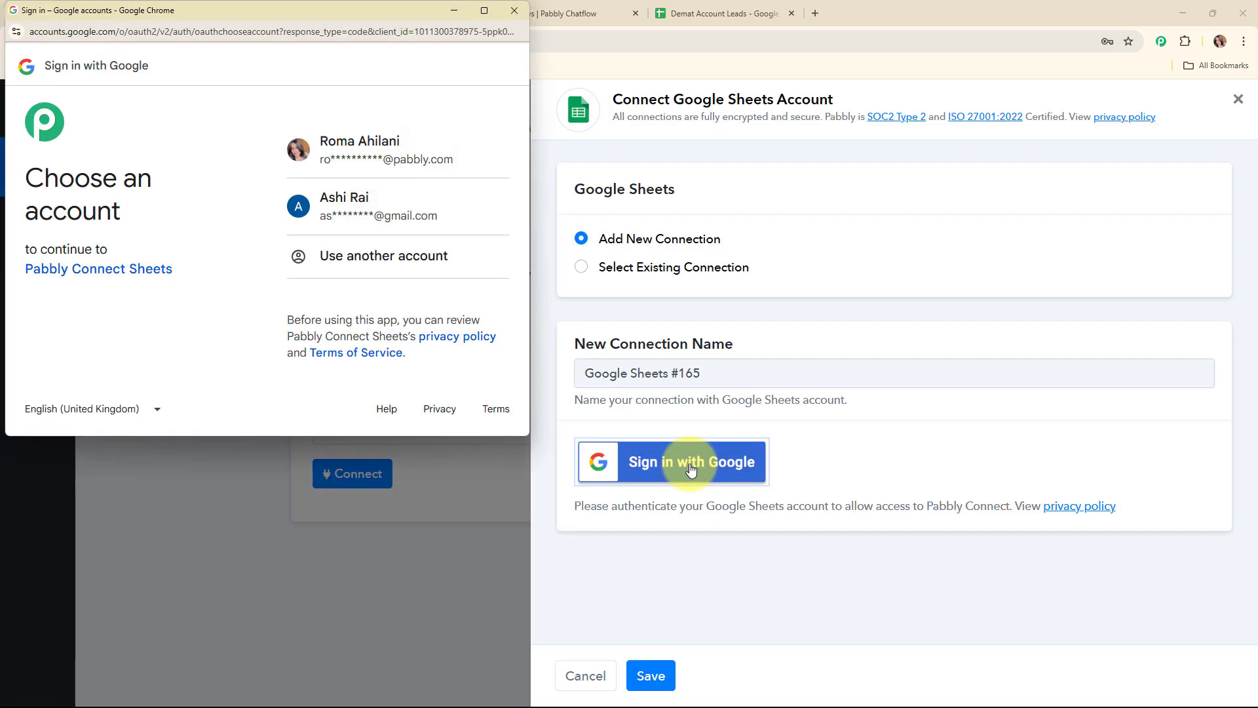
click(452, 158)
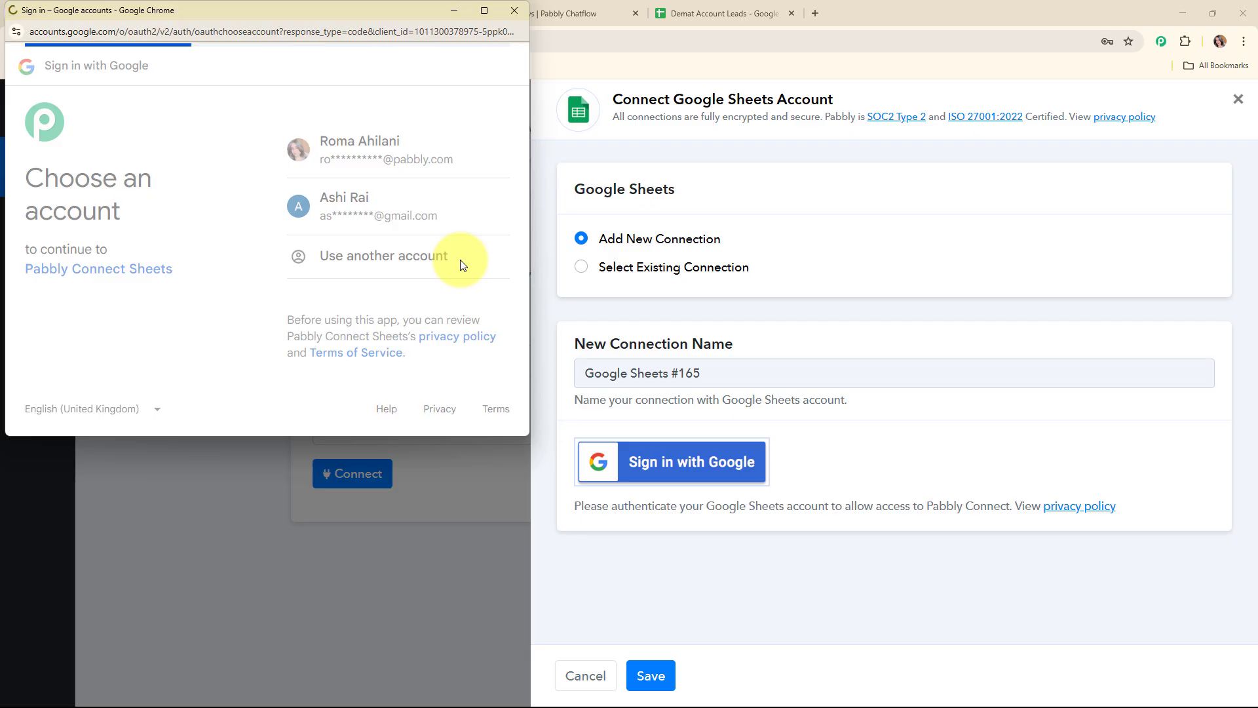
scroll(464, 262, down, 4)
click(485, 340)
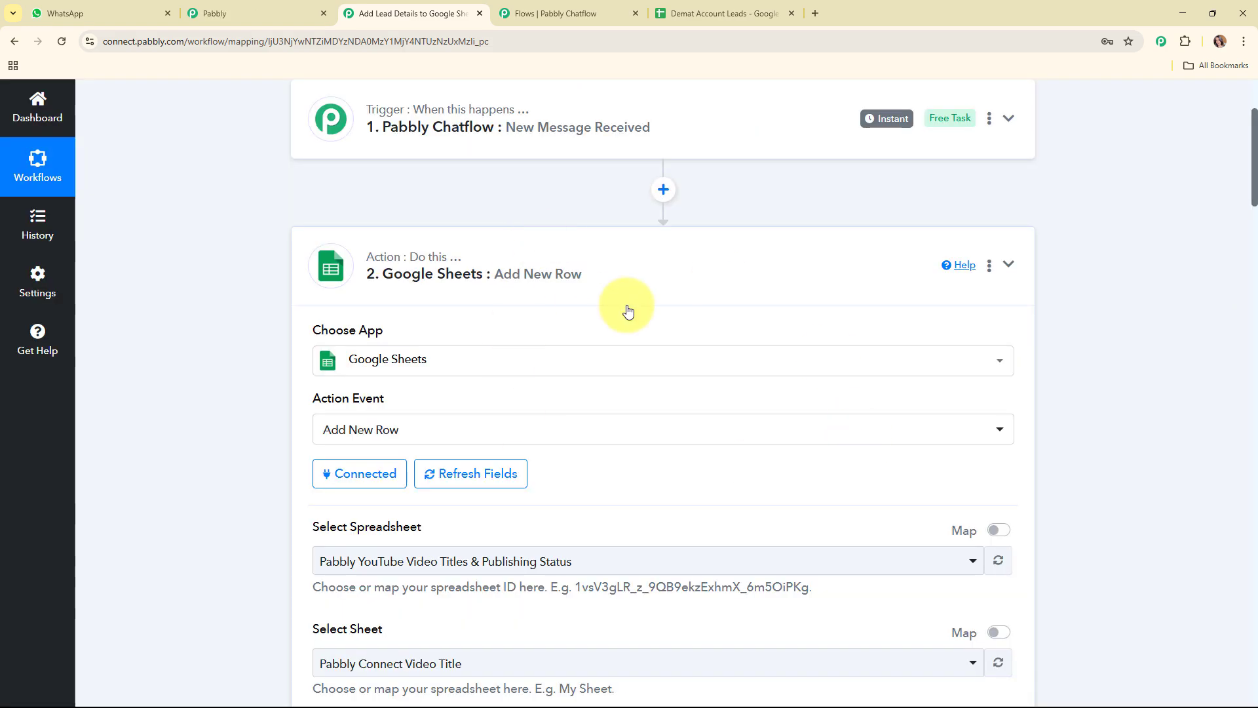
Choose the Demat Account Leads spreadsheet and its Sheet1 as the target for new rows
scroll(700, 343, down, 3)
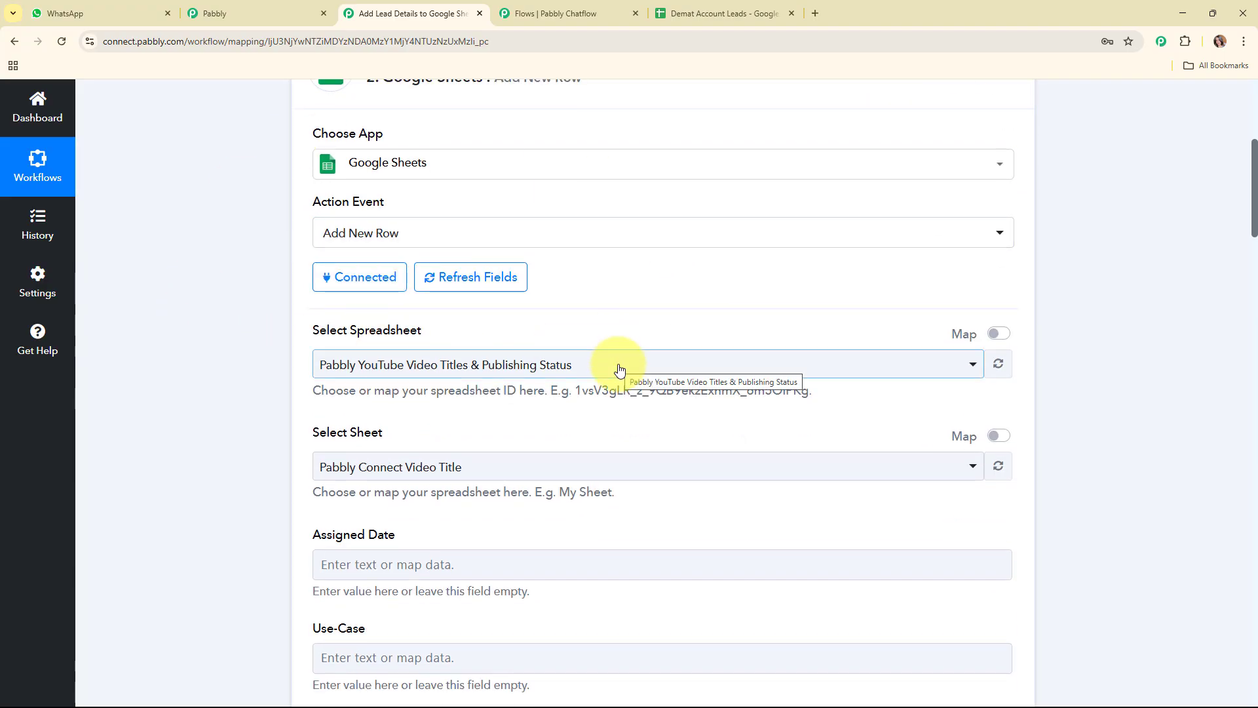
click(696, 3)
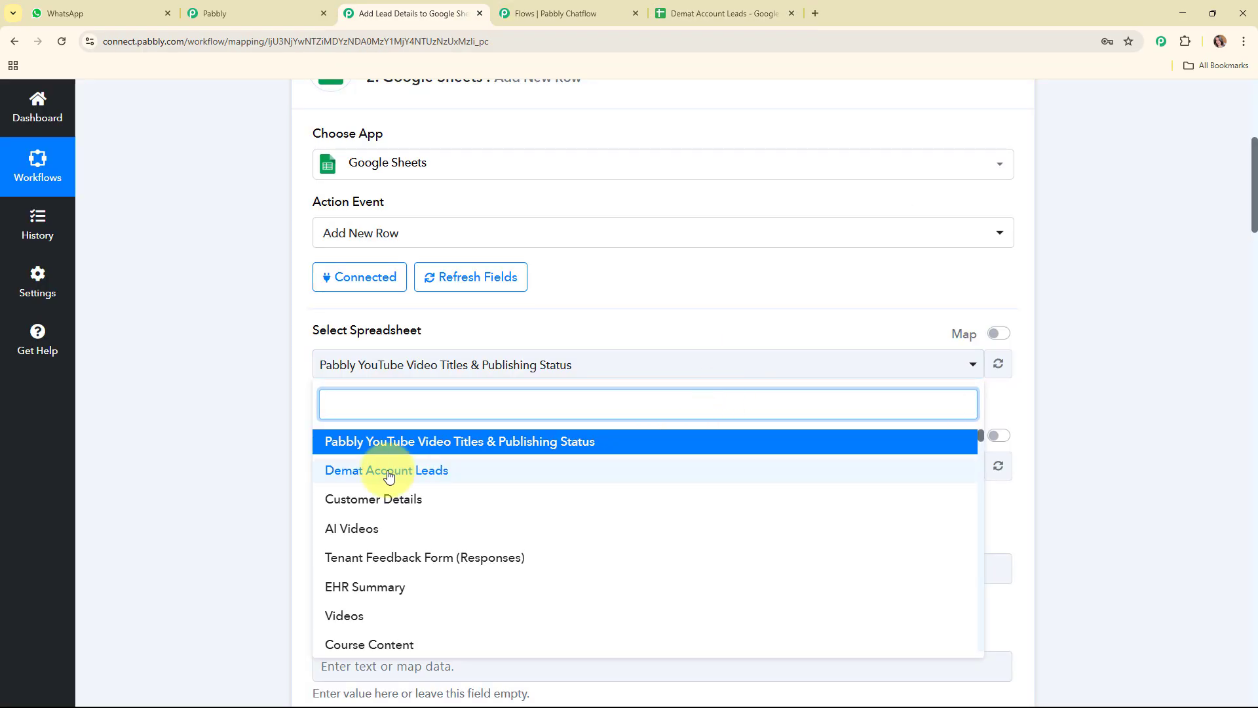
click(393, 469)
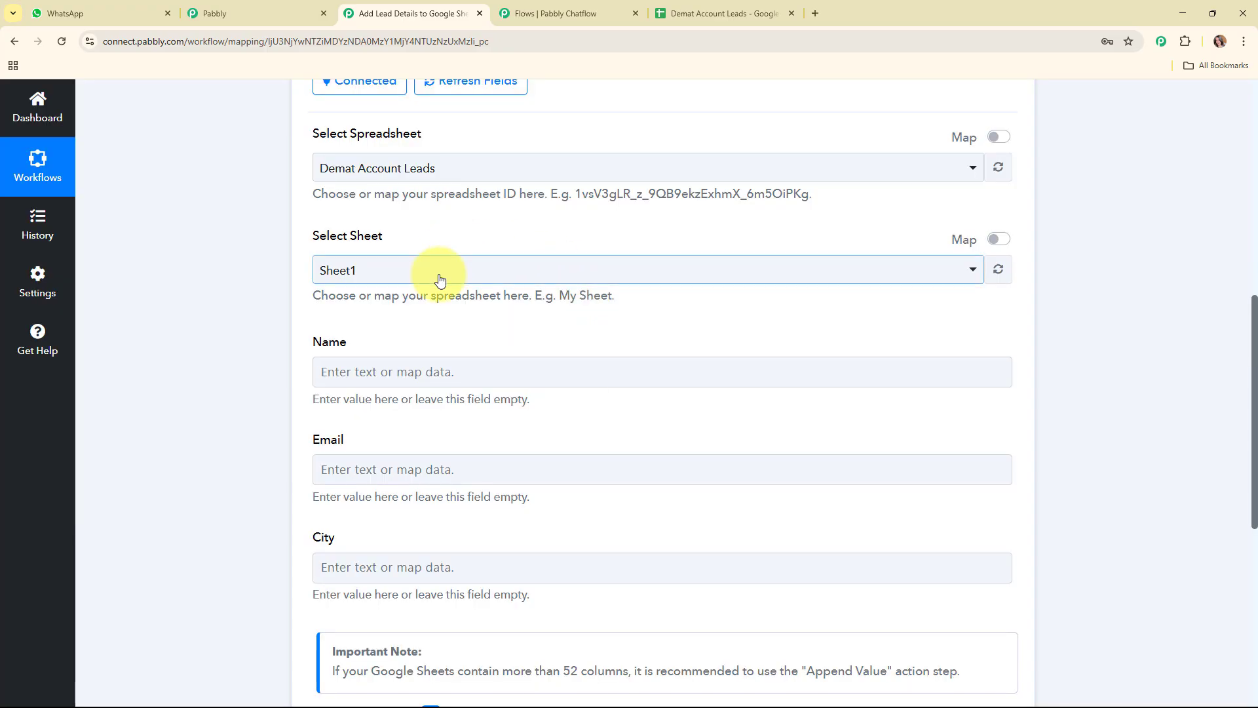
click(440, 281)
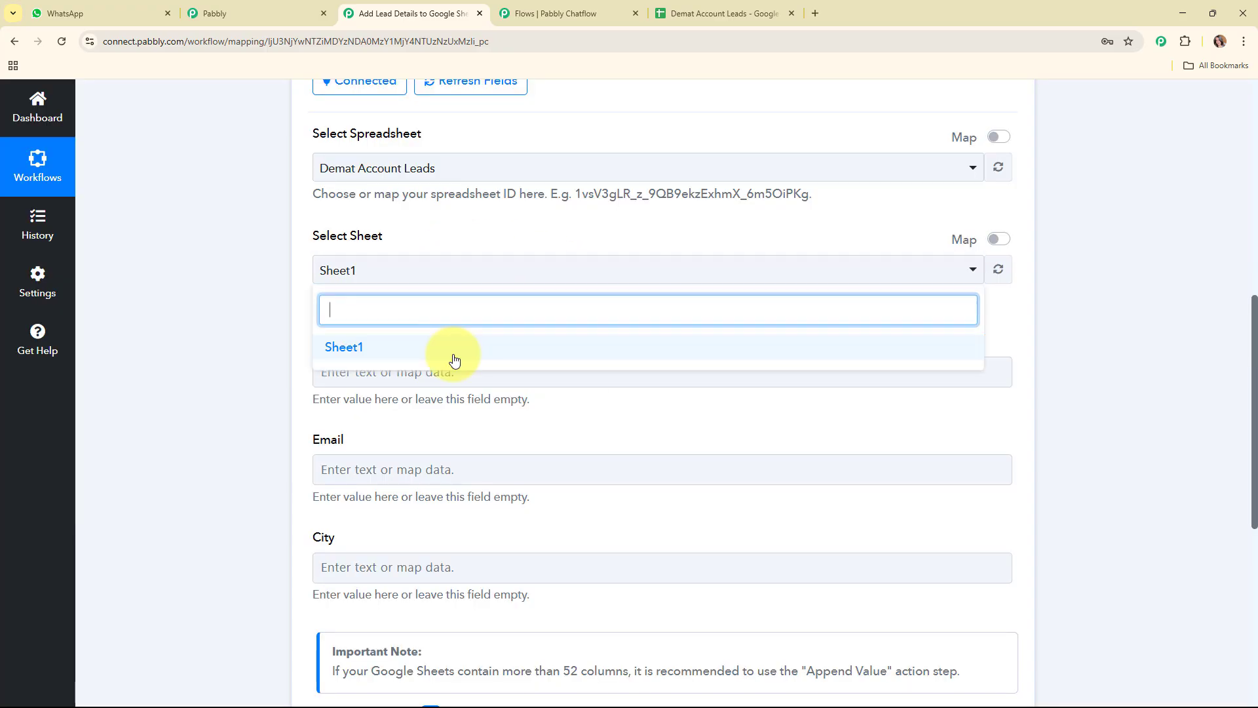
click(452, 353)
scroll(549, 308, down, 1)
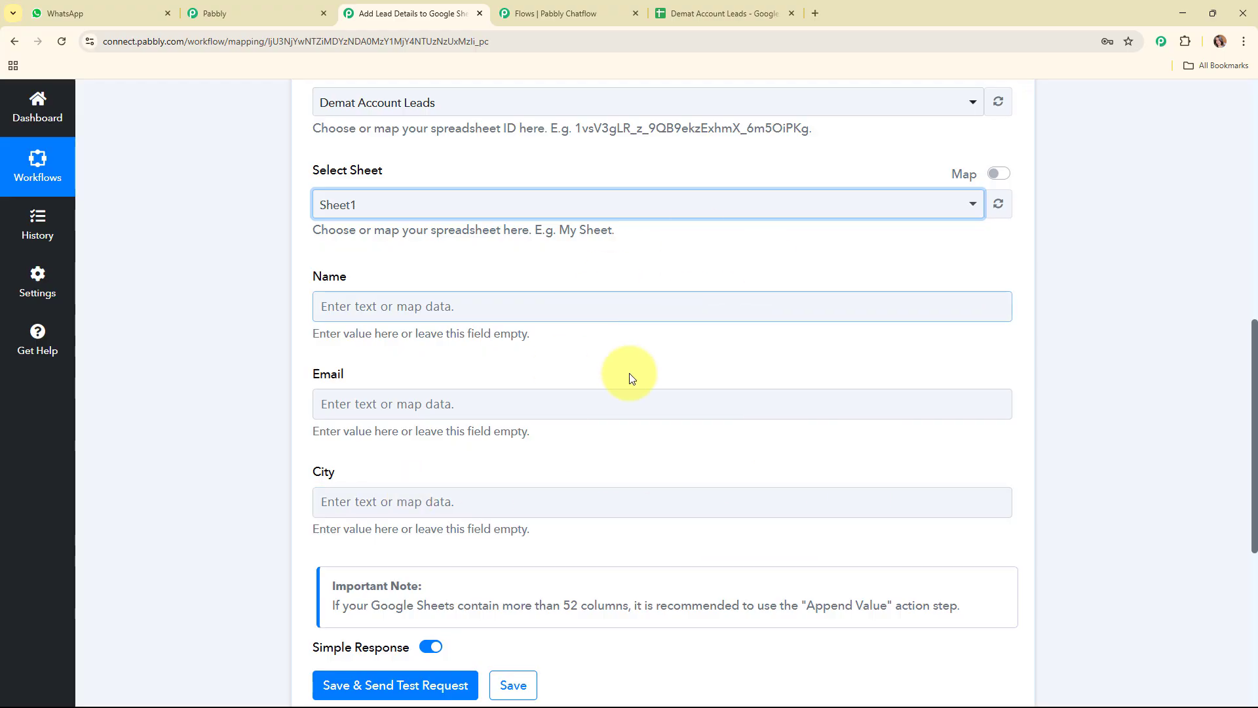
Check the column headings in the Demat Account Leads sheet, and map the action's Name field to the trigger's $FullName value
click(688, 8)
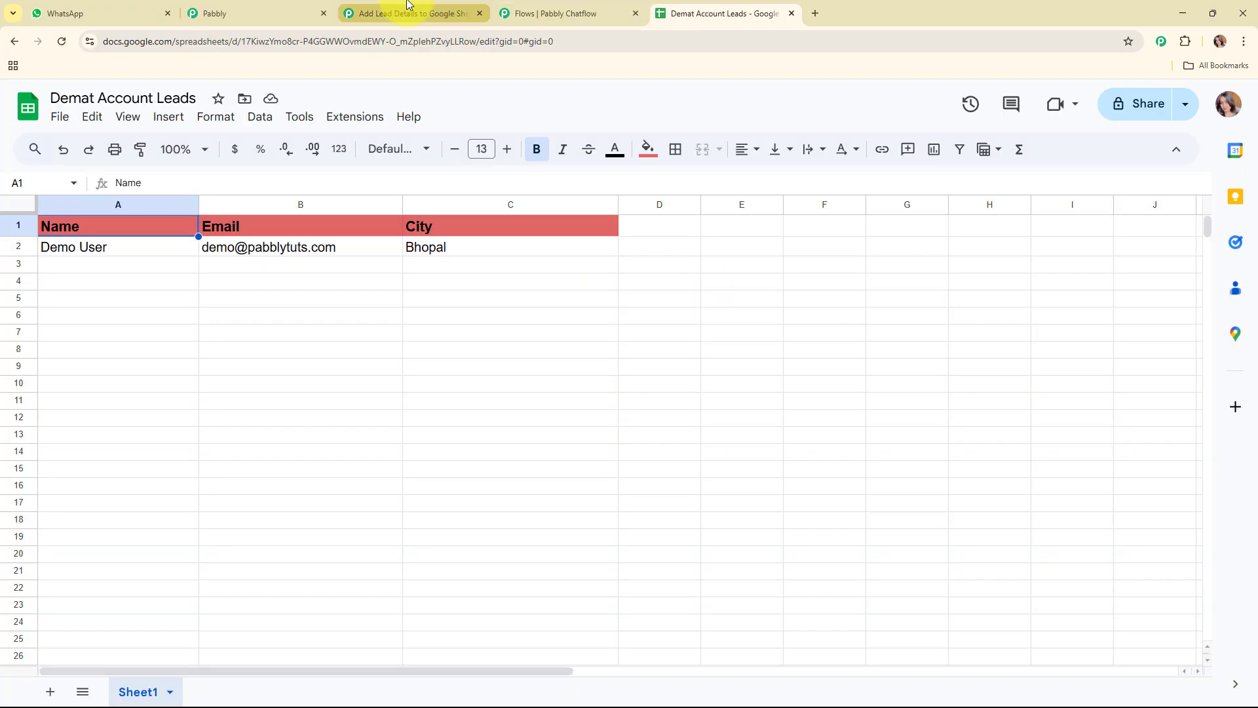
click(407, 11)
click(697, 307)
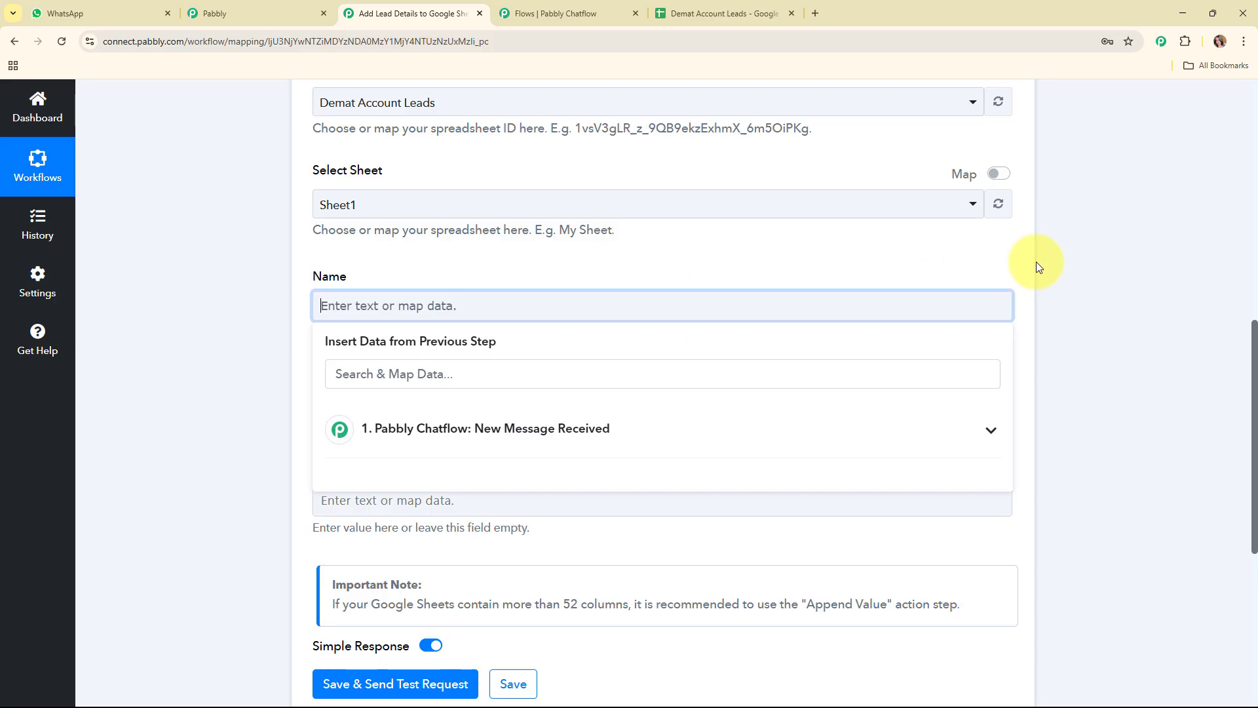
scroll(1075, 257, down, 2)
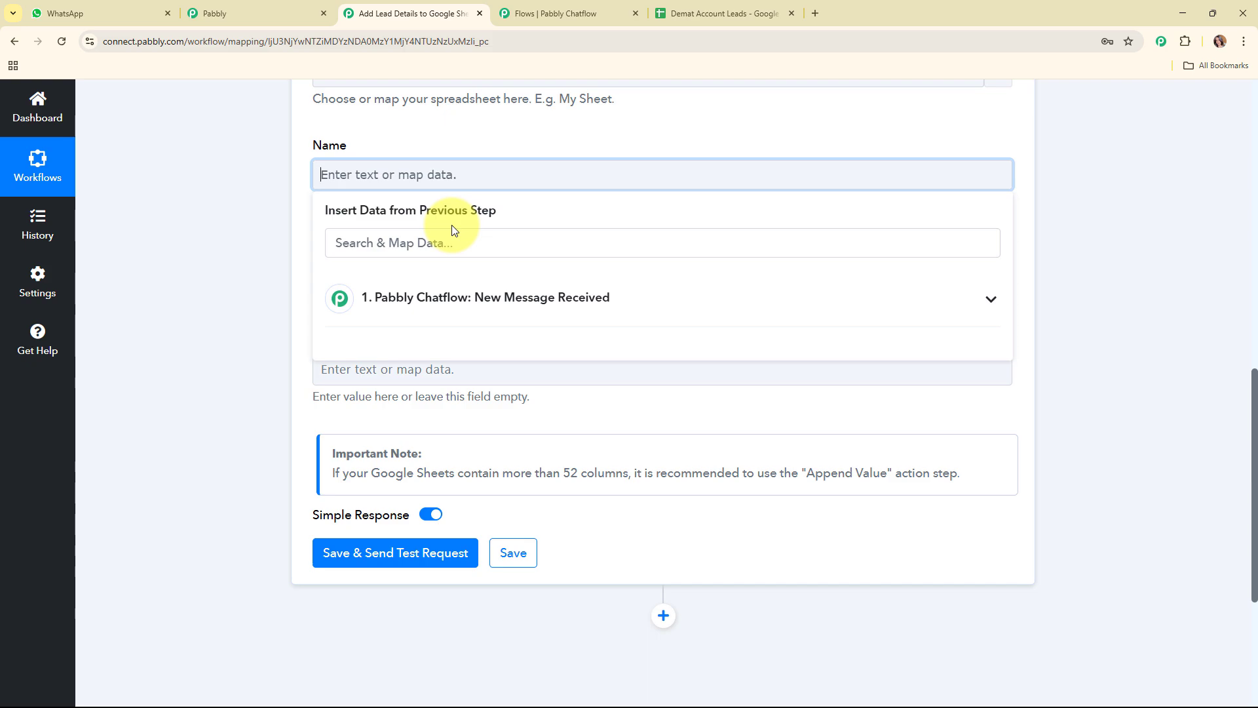
click(686, 311)
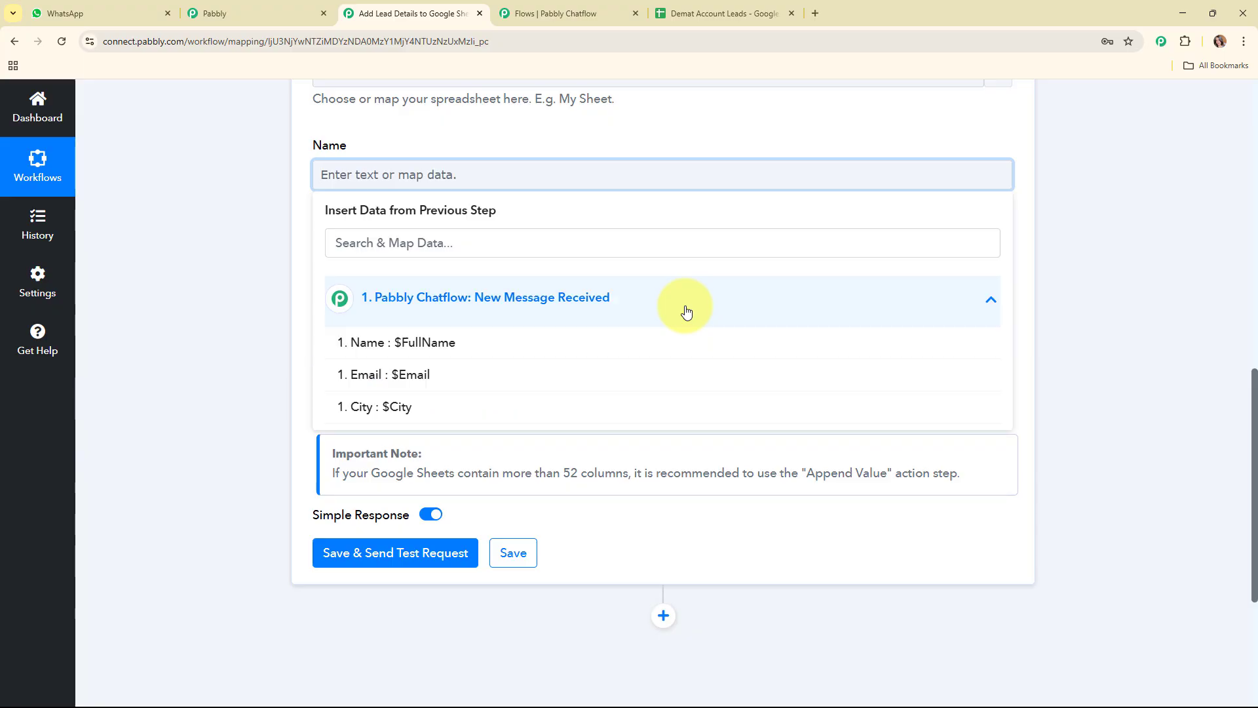
click(409, 346)
Map the Email field to the trigger's $Email value and the City field to its $City value
click(423, 280)
click(471, 406)
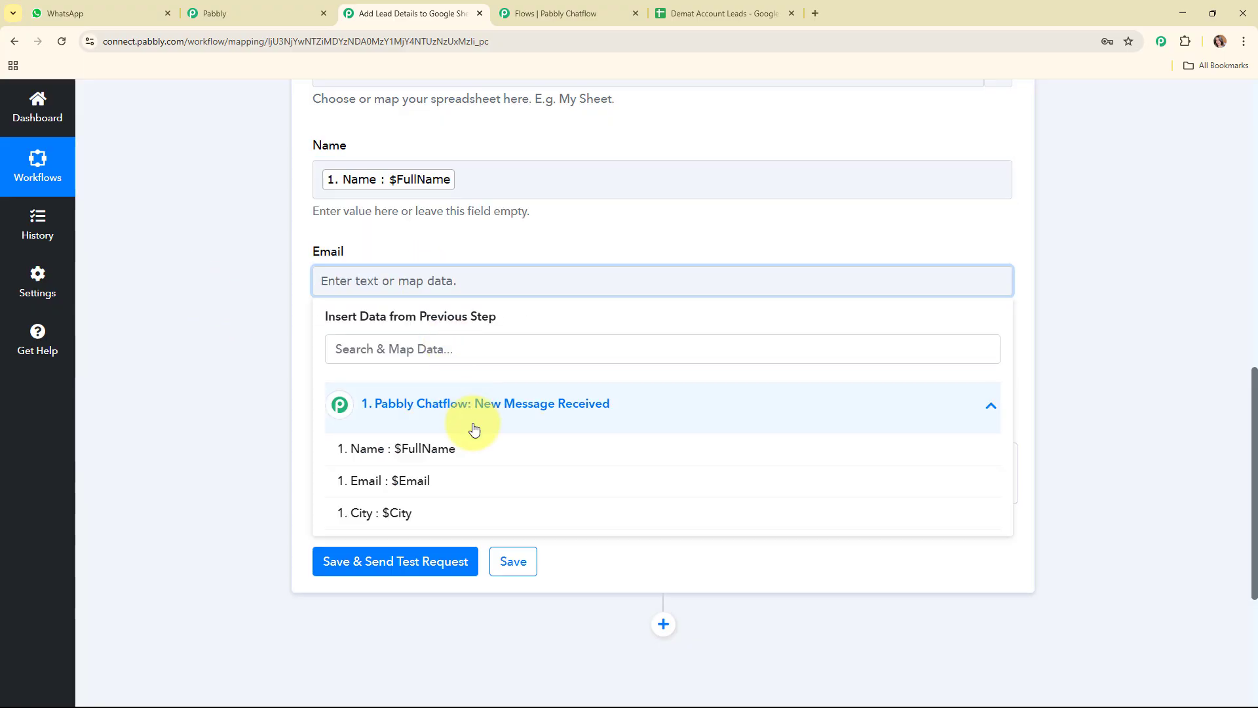
click(449, 481)
click(174, 368)
click(466, 387)
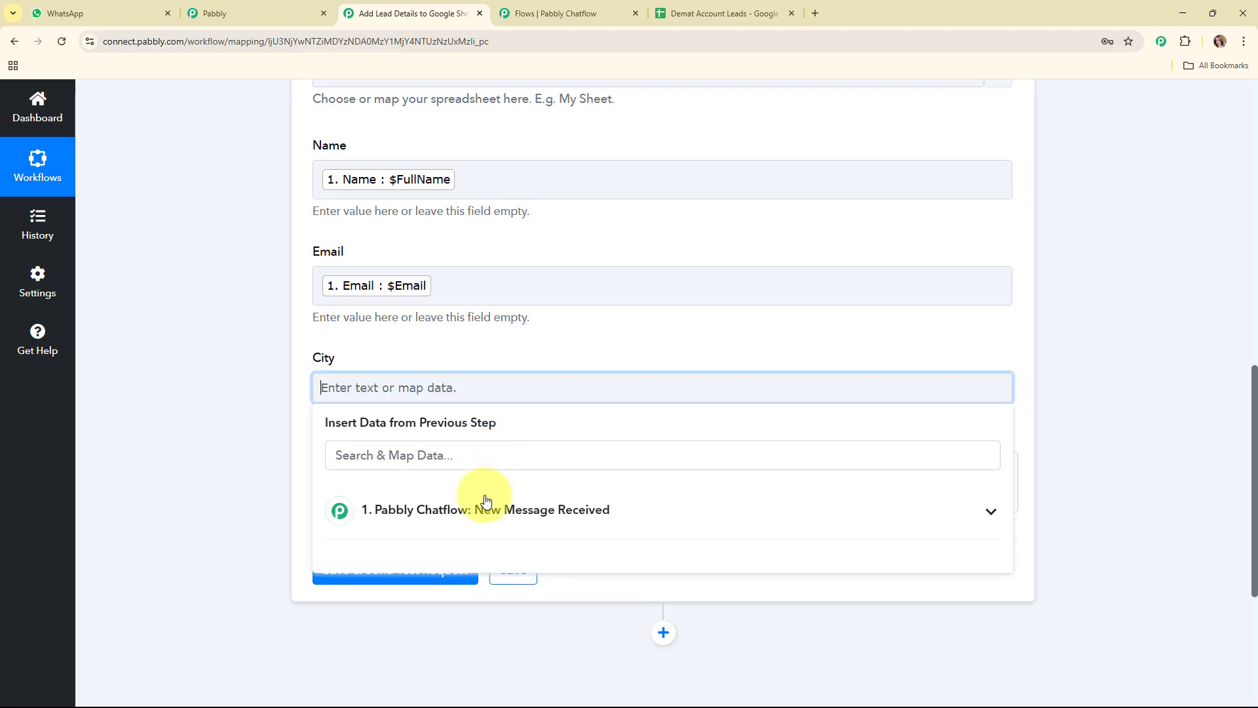
click(486, 501)
click(393, 616)
click(237, 369)
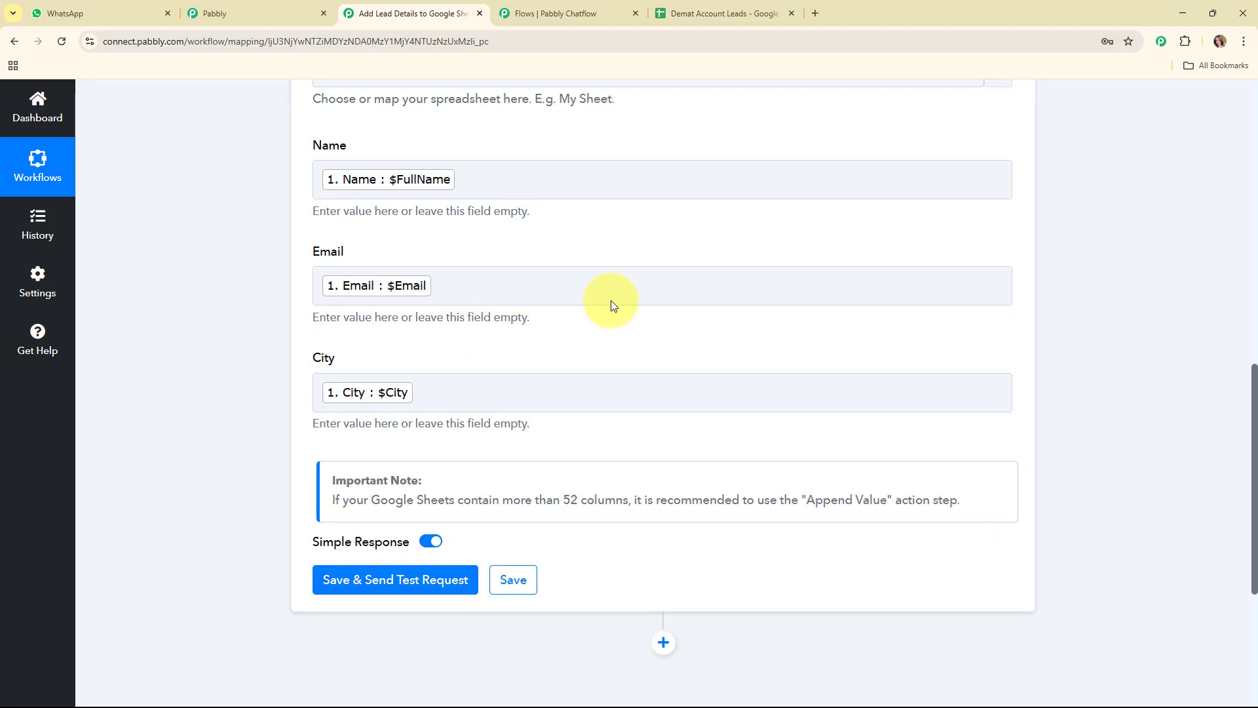
Save the Google Sheets action, send a test request, and collapse the action step after reviewing the response
scroll(611, 305, down, 3)
click(340, 387)
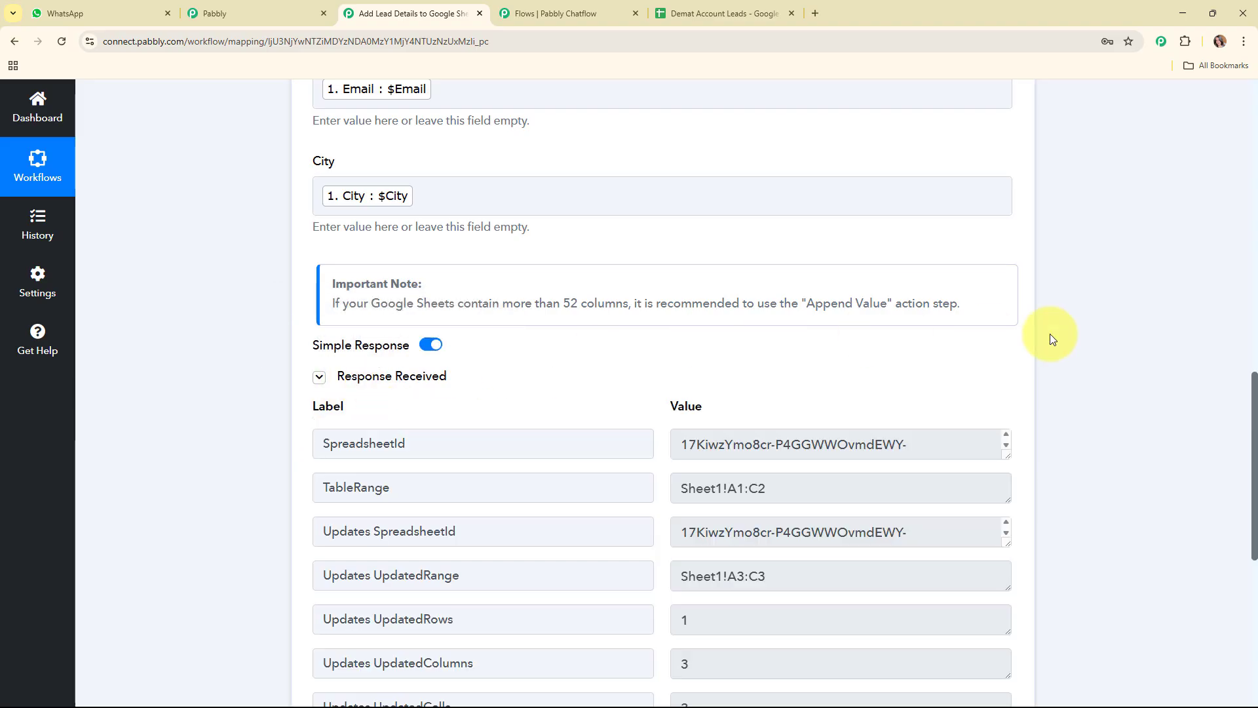
scroll(1138, 354, down, 1)
scroll(1134, 367, up, 15)
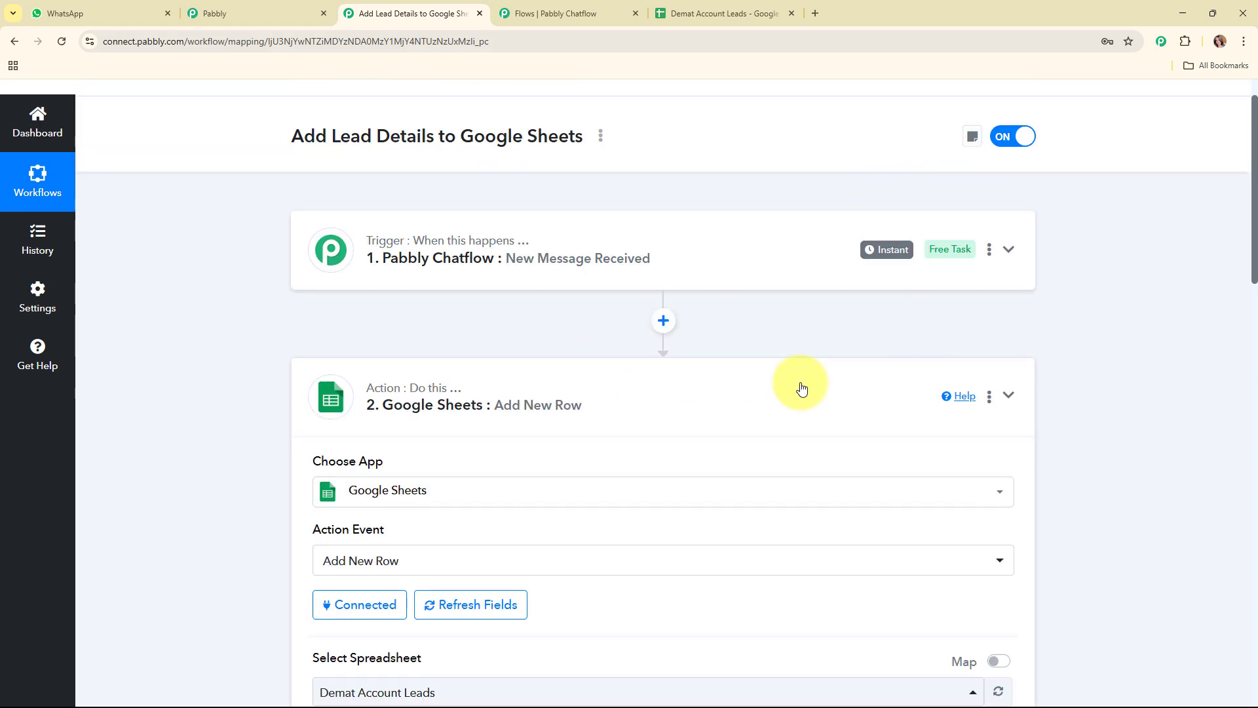
click(802, 389)
scroll(708, 256, up, 1)
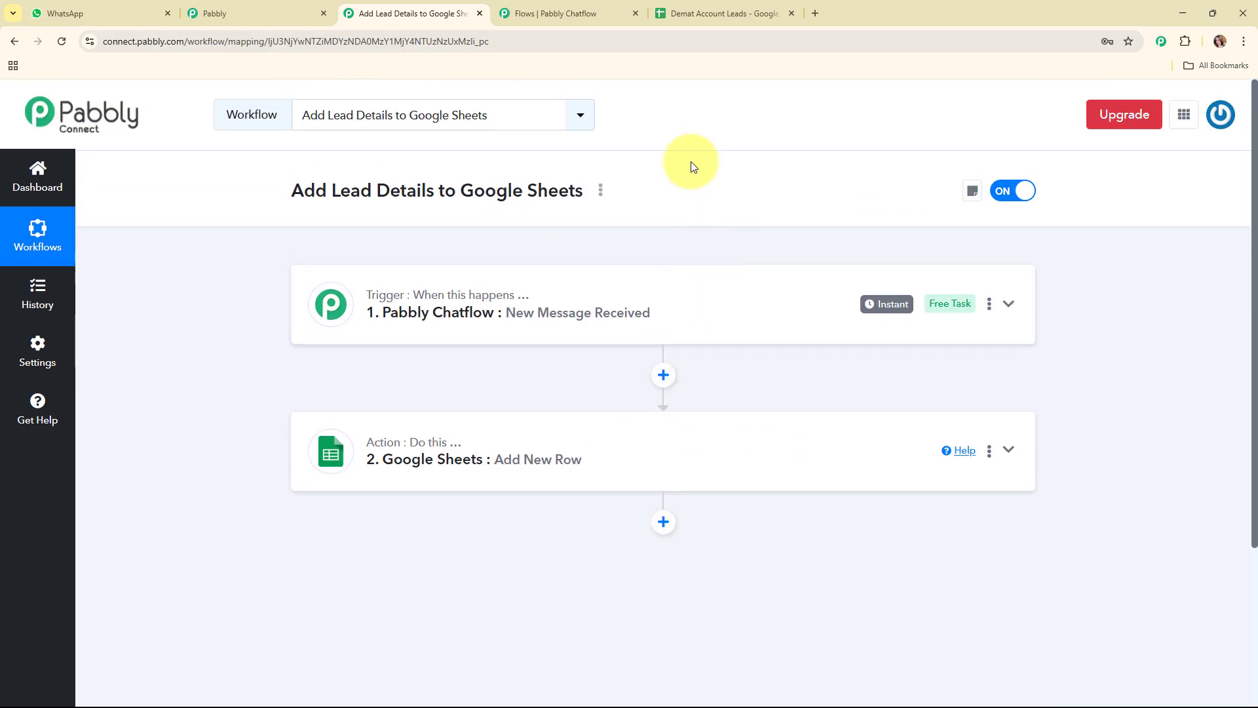
Switch to Google Sheets and check the name, email and city cells of the test row in Demat Account Leads
click(697, 13)
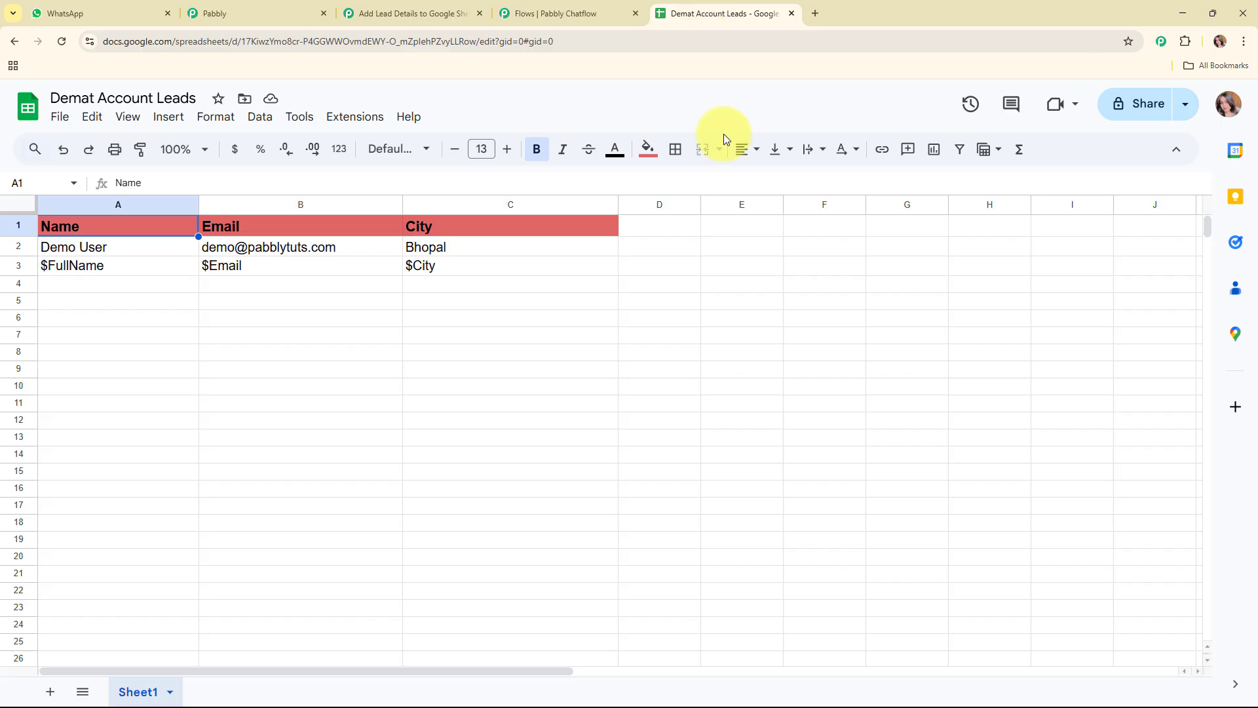
click(152, 260)
click(274, 262)
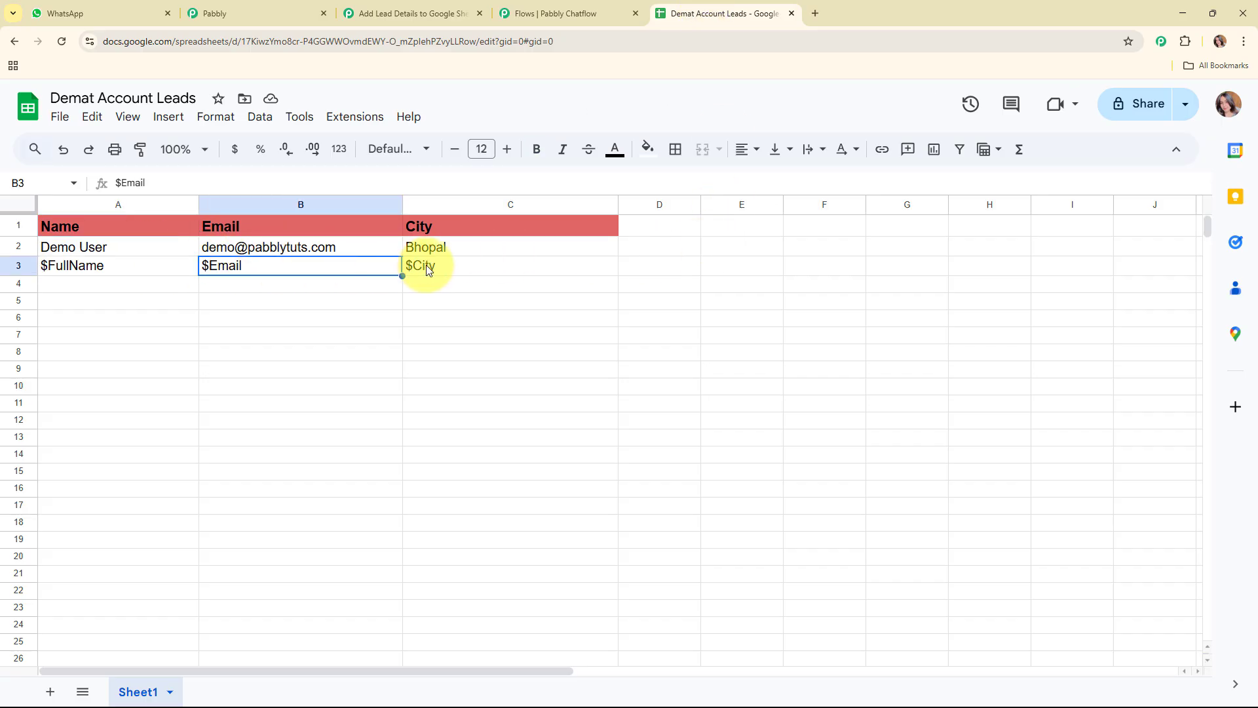
click(426, 265)
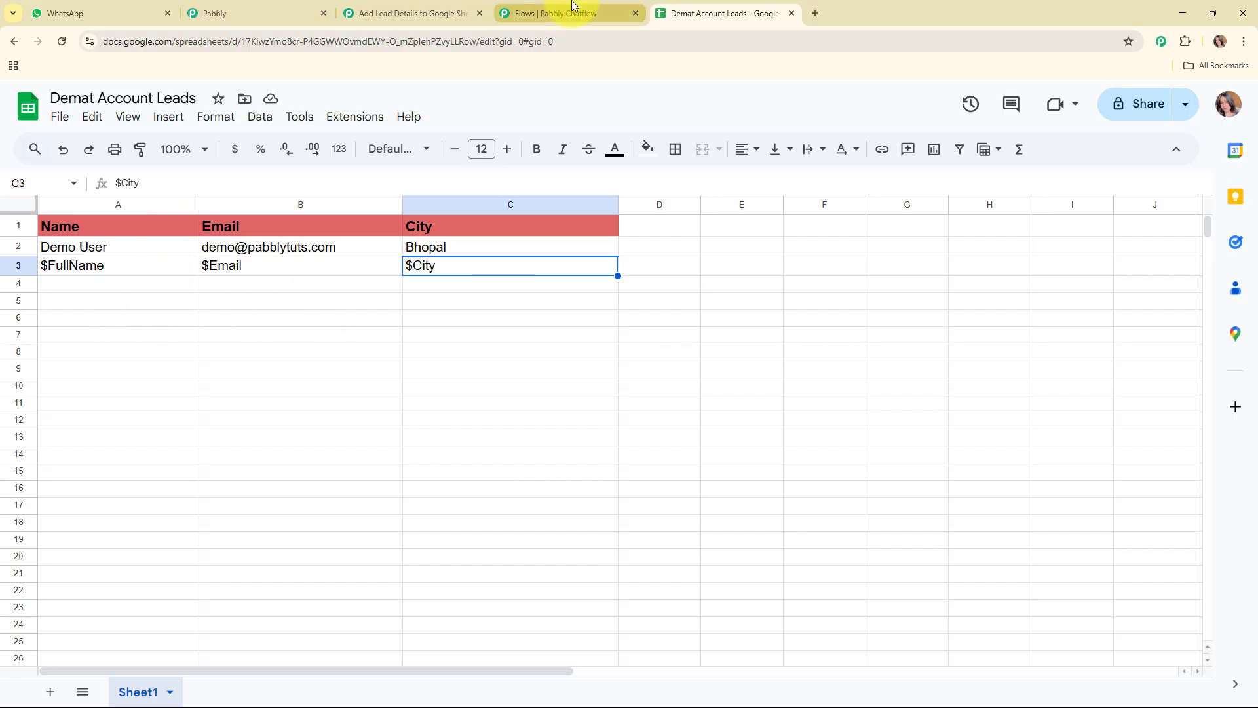
Switch to the Pabbly Chatflow flow and add a message node connected to the API Request node's Status Fallback output
click(409, 13)
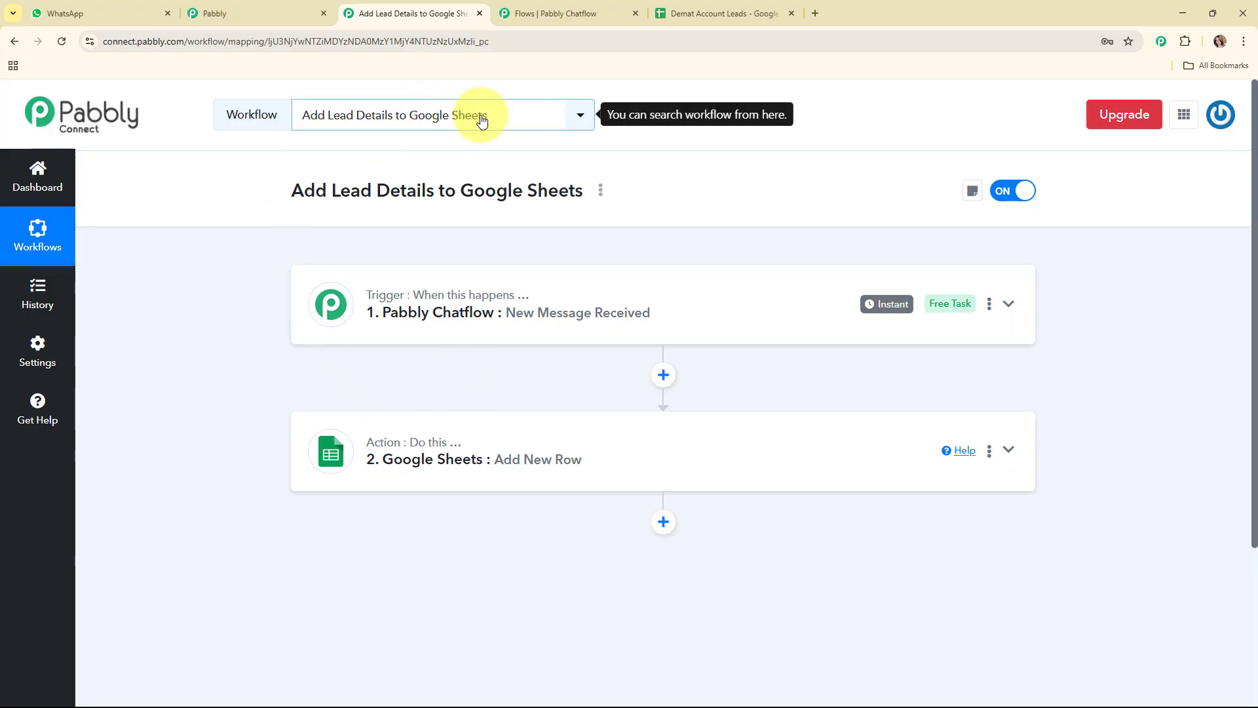
key(ctrl+Tab)
scroll(1013, 390, up, 3)
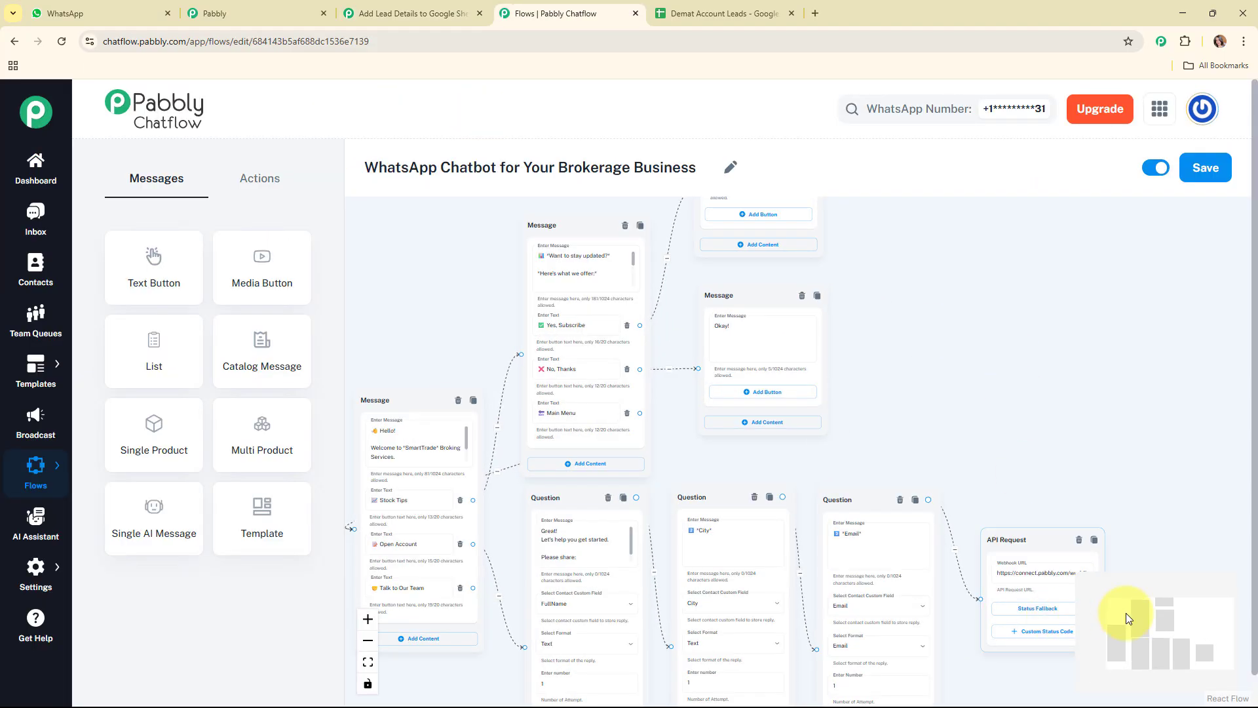
drag(1123, 612, 1180, 626)
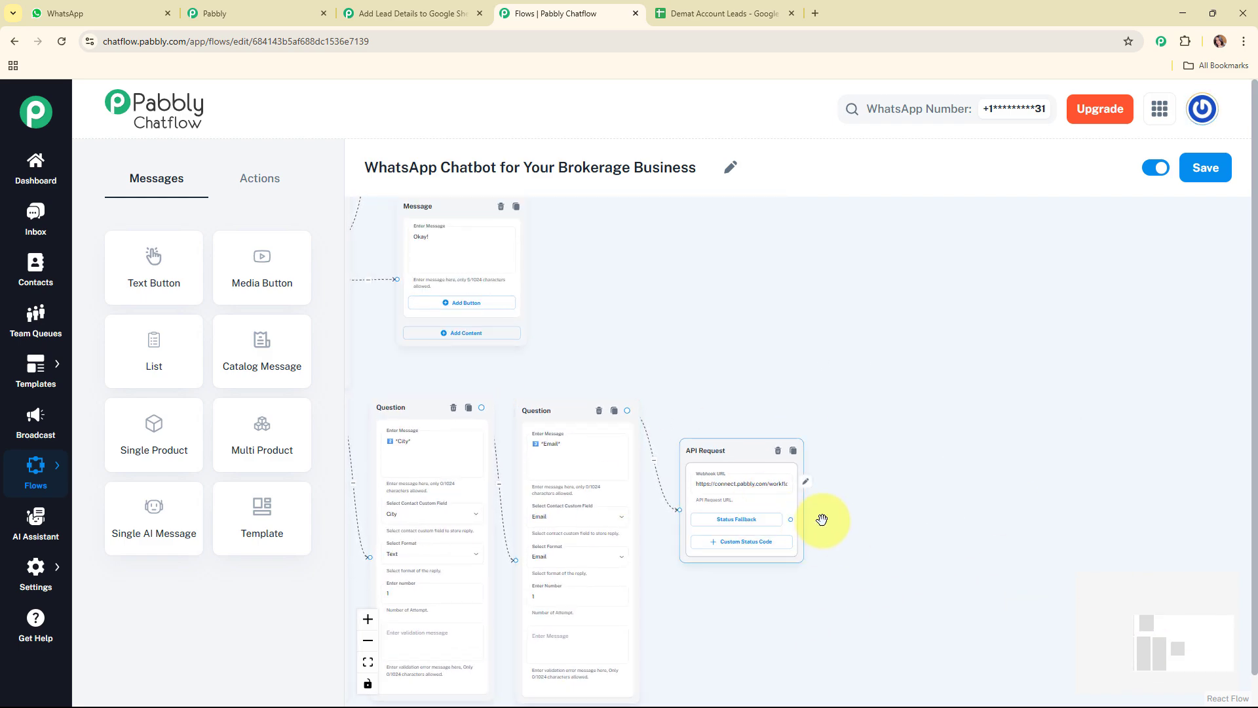
mouse_move(789, 518)
mouse_down()
mouse_move(800, 533)
mouse_move(883, 487)
mouse_up()
drag(895, 434, 916, 397)
click(895, 450)
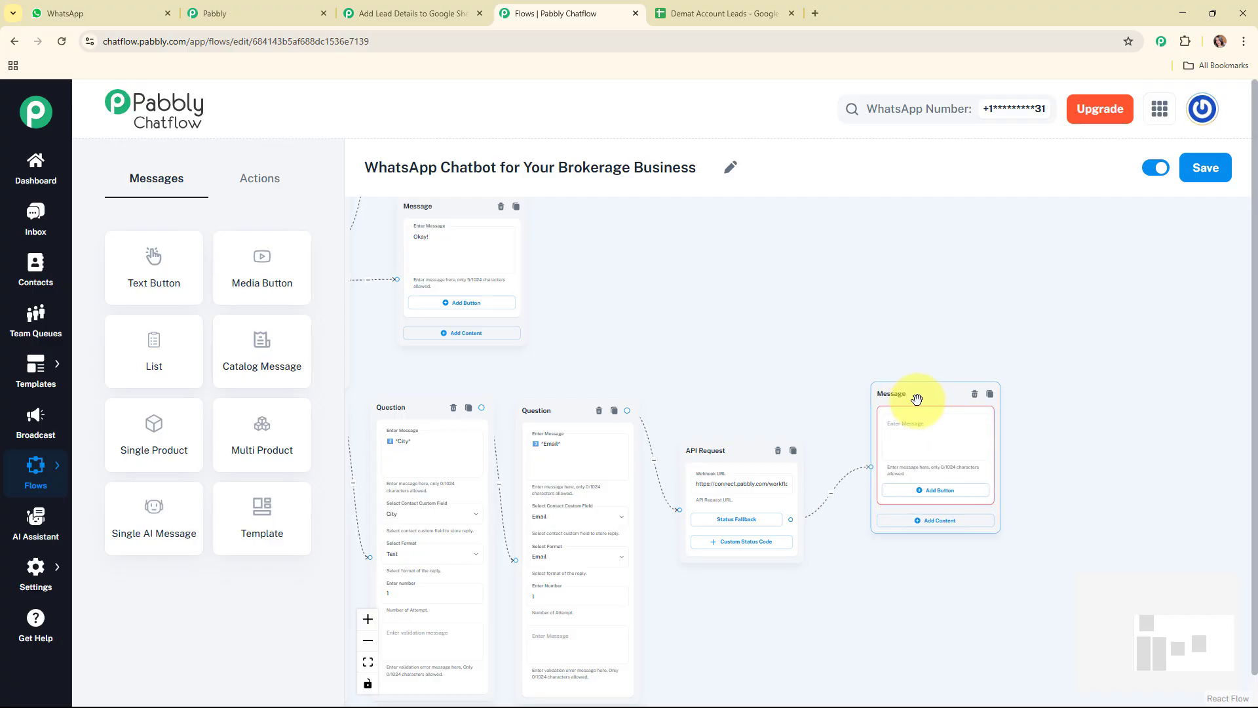
Enter "Our executive will guide you through the process shortly." in the new message node and shift the node slightly down
click(921, 437)
text(Our executive will guide you through the process shortly.)
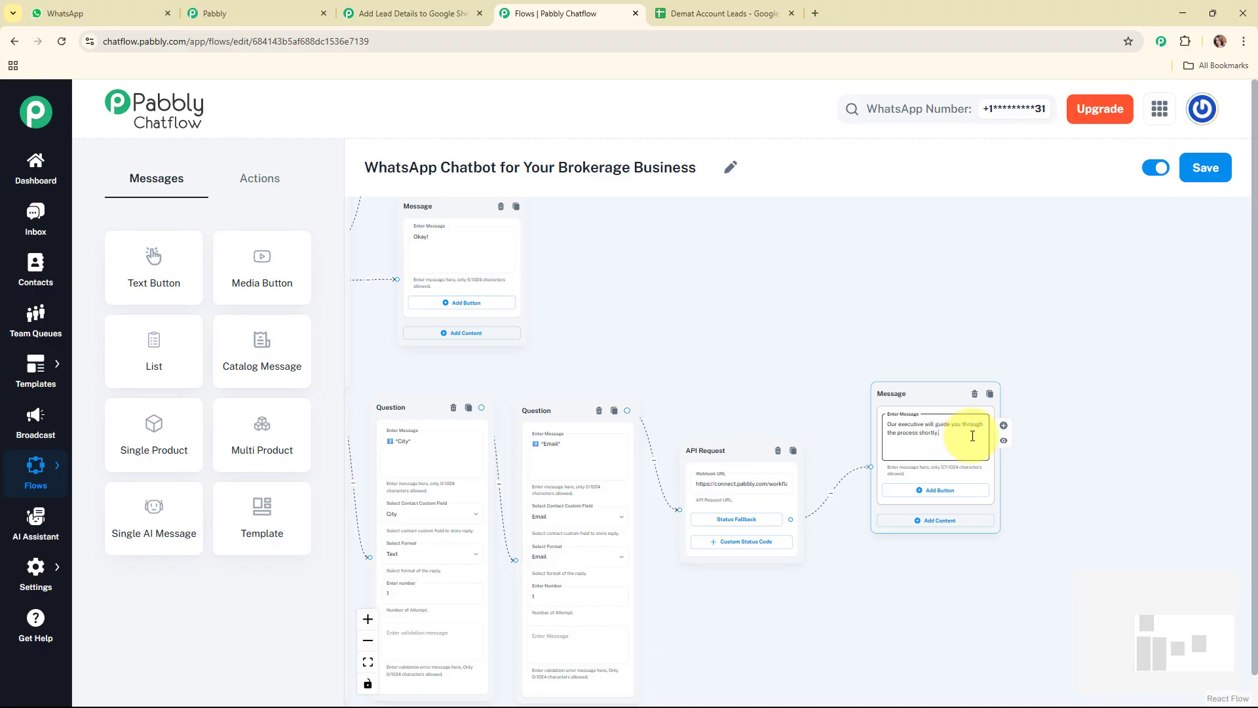
drag(918, 395, 916, 409)
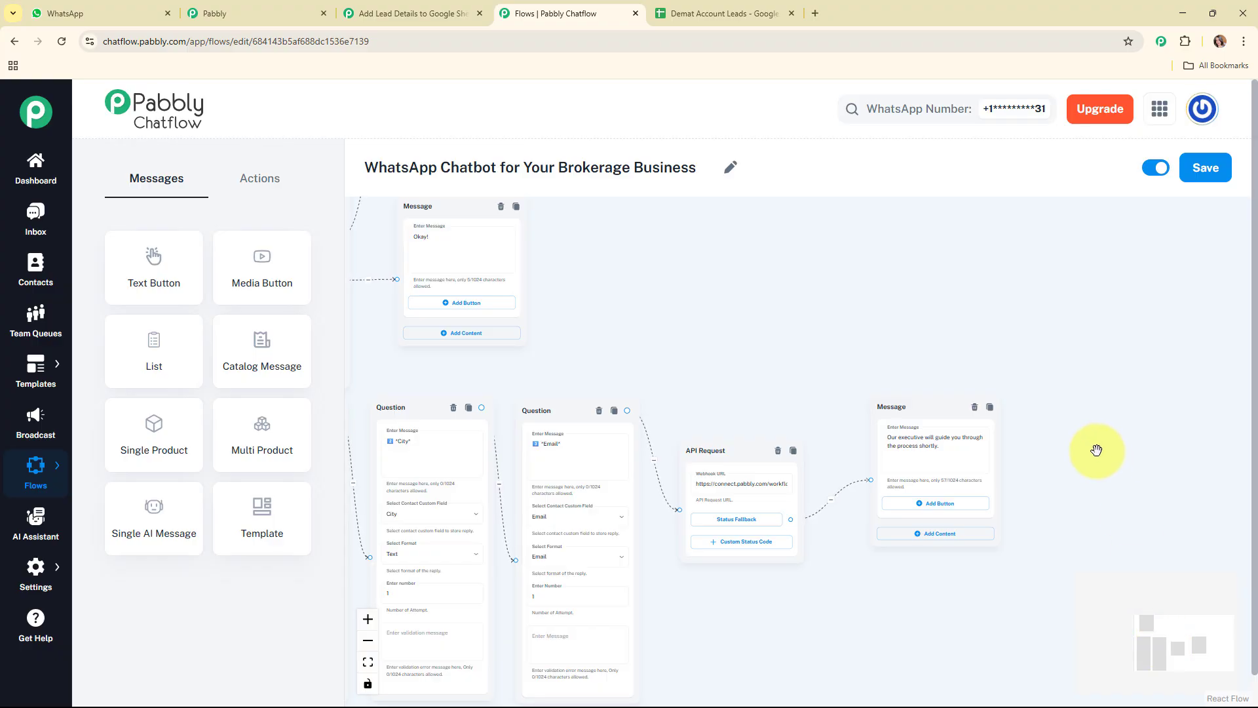
Add a message node below the question nodes, connected to the welcome message's Talk to Our Team button
drag(1145, 647, 1103, 668)
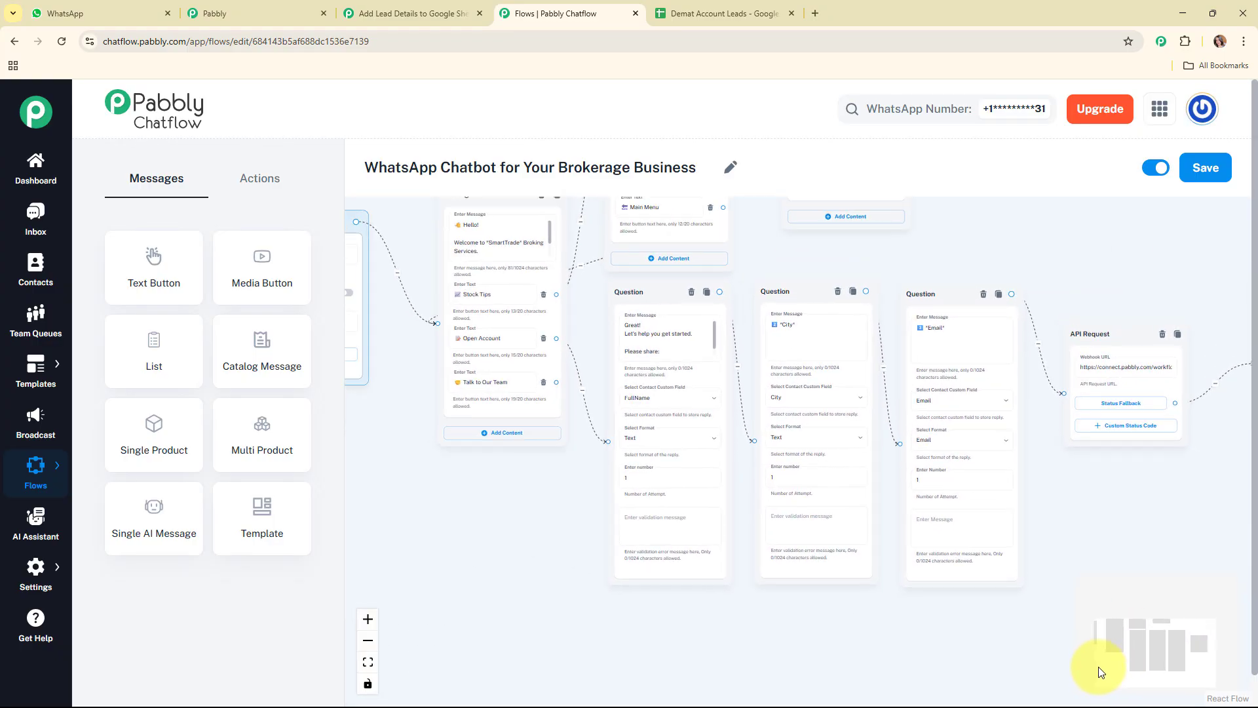
drag(473, 200, 466, 224)
drag(472, 292, 449, 486)
drag(1179, 584, 1155, 656)
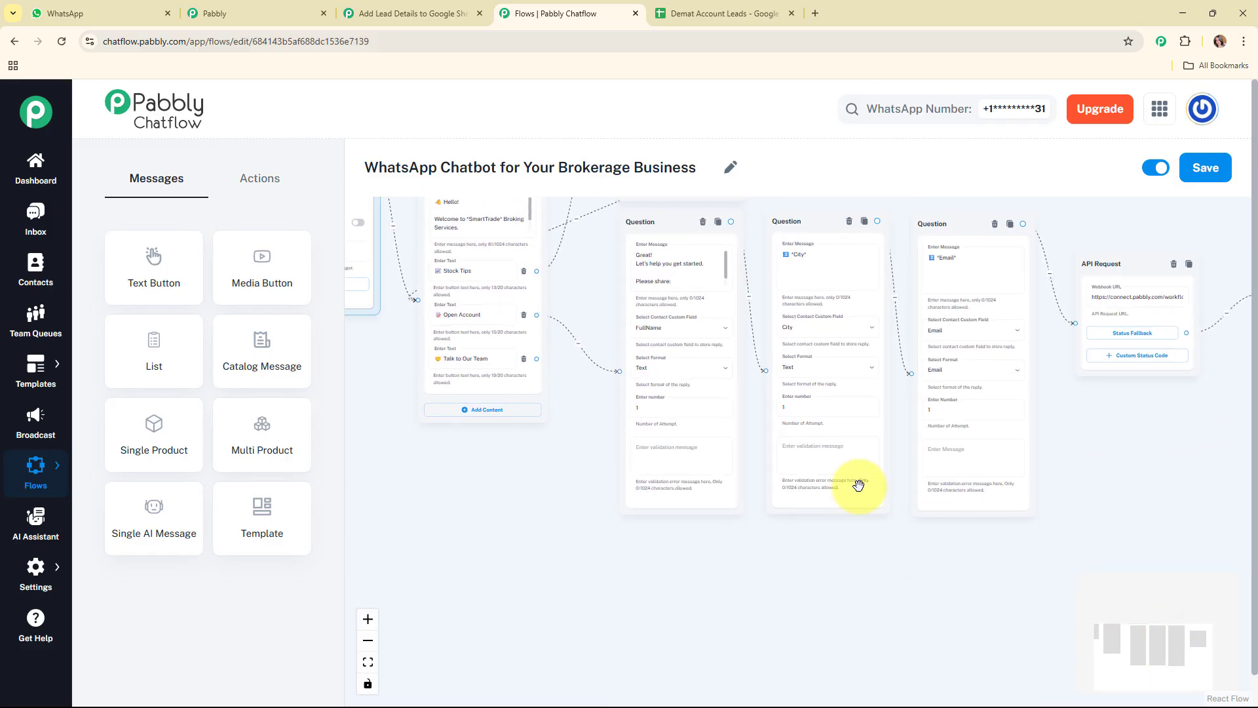
drag(536, 359, 654, 548)
click(648, 577)
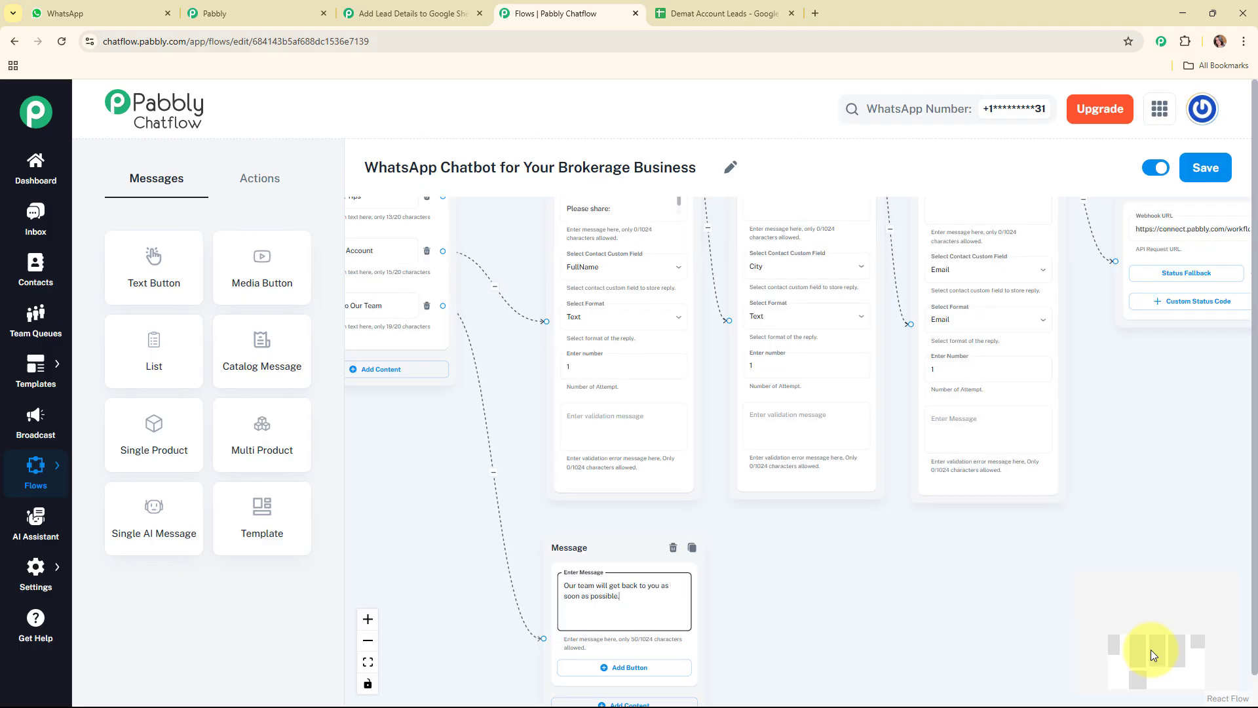
Enter "Our team will get back to you as soon as possible." in the new message node and add a Main Menu button
drag(1152, 646, 1077, 641)
click(606, 524)
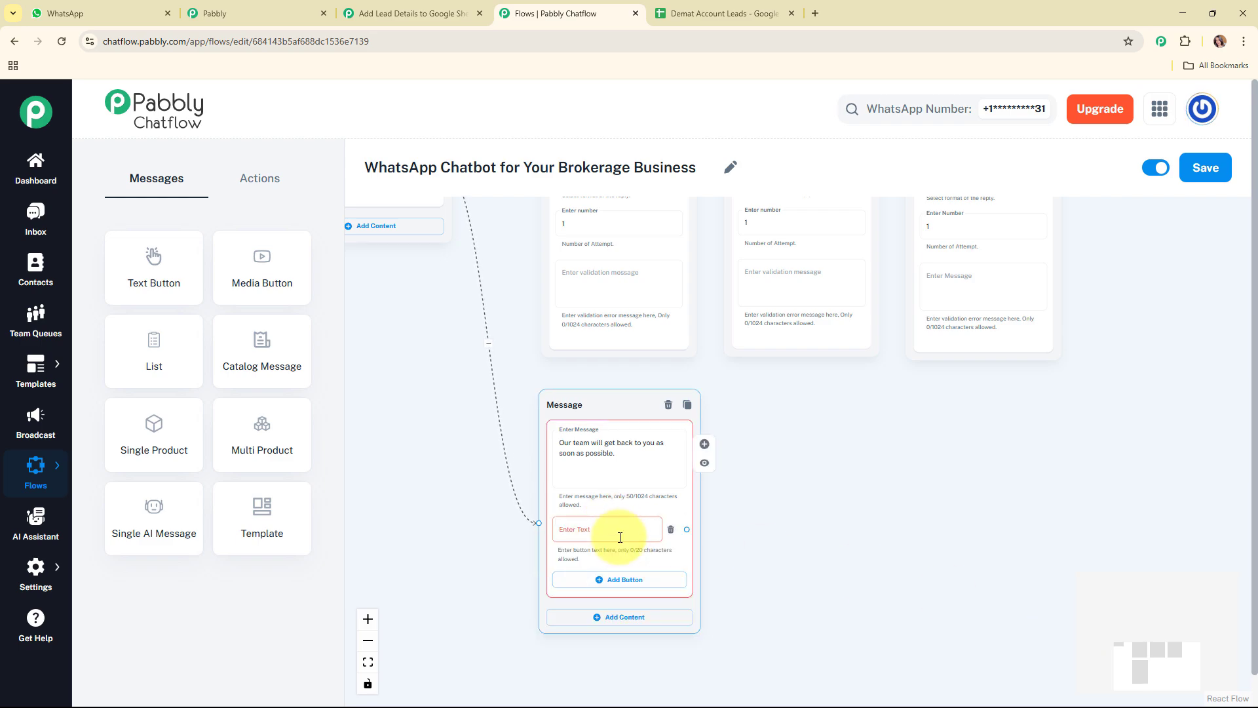
click(620, 535)
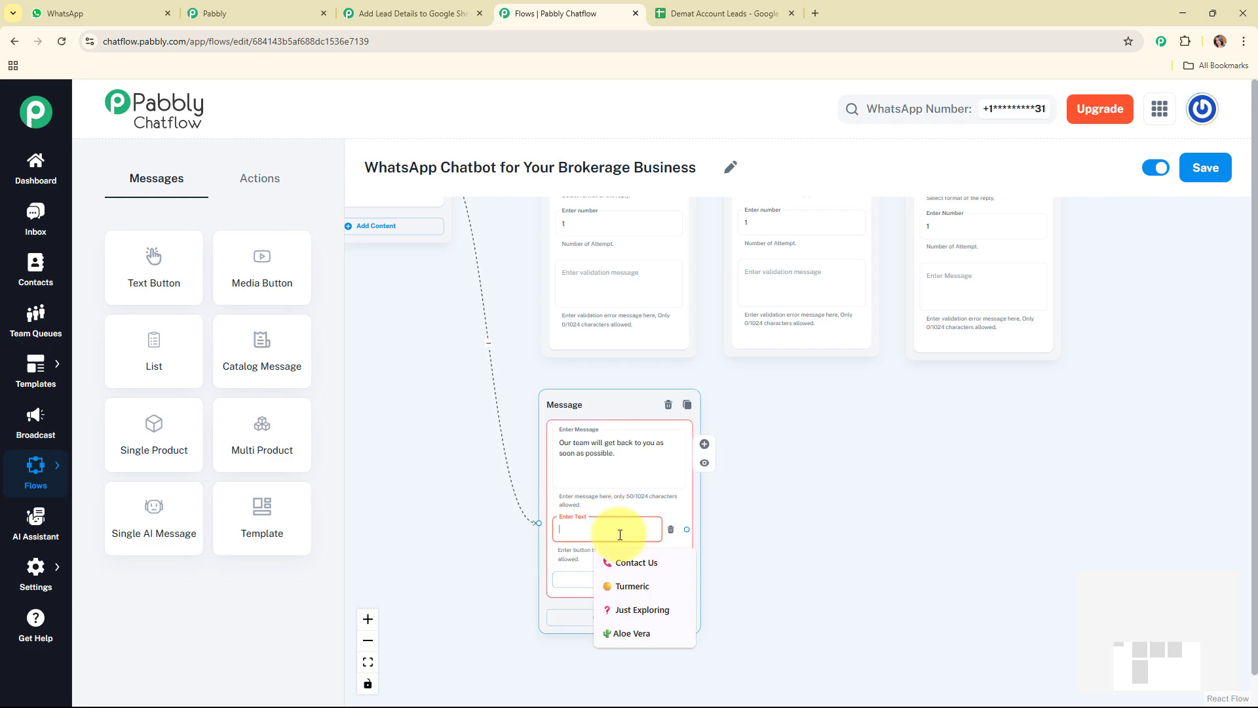
click(627, 632)
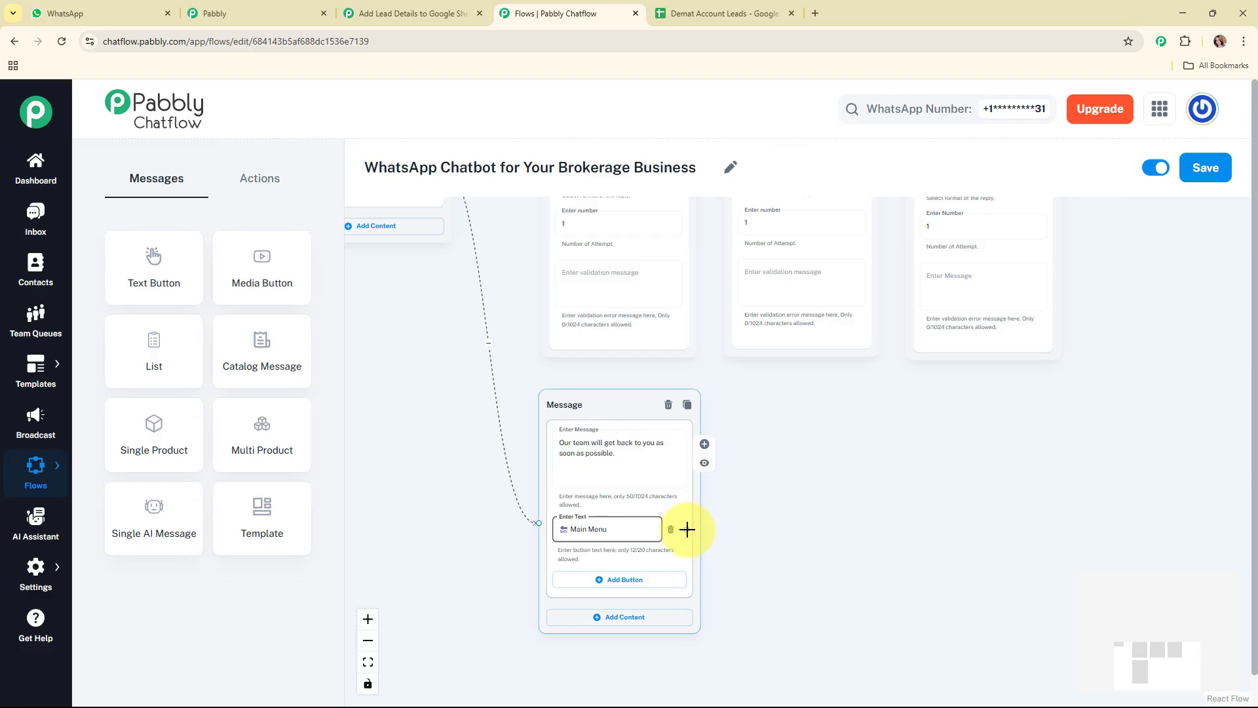
Connect the new Main Menu button back to the welcome message node and save the flow
drag(687, 529, 508, 239)
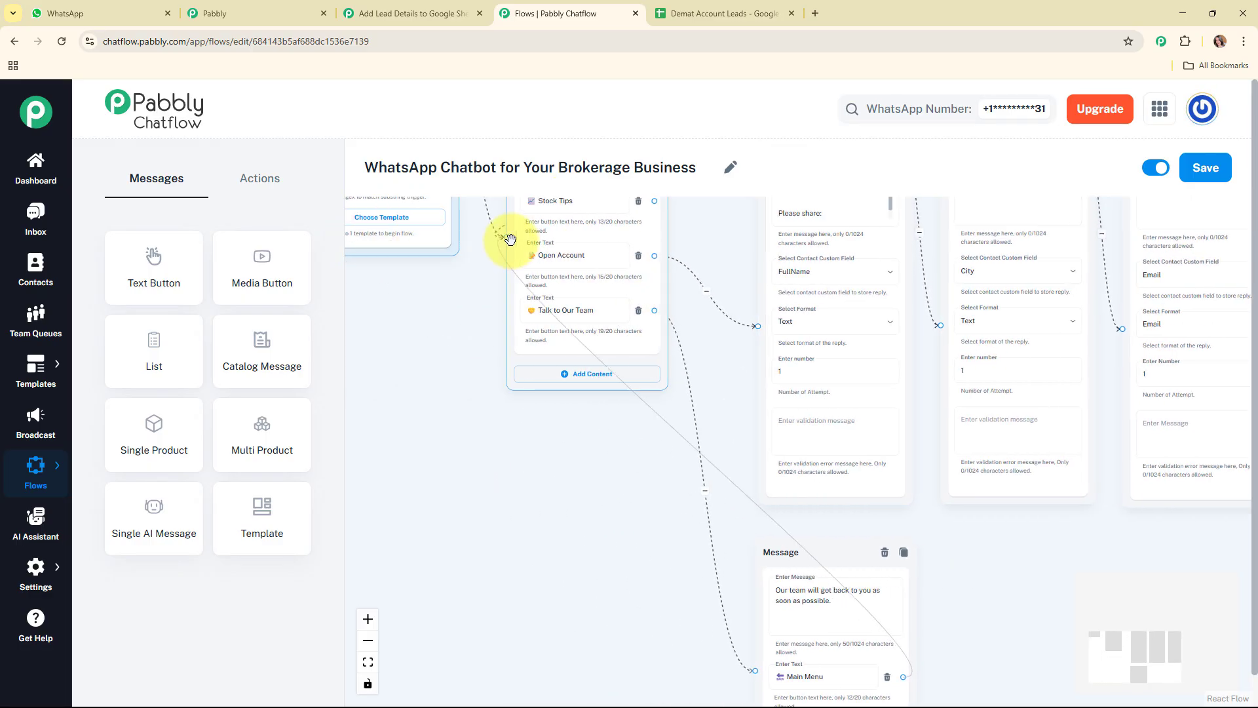
click(800, 360)
scroll(755, 395, down, 5)
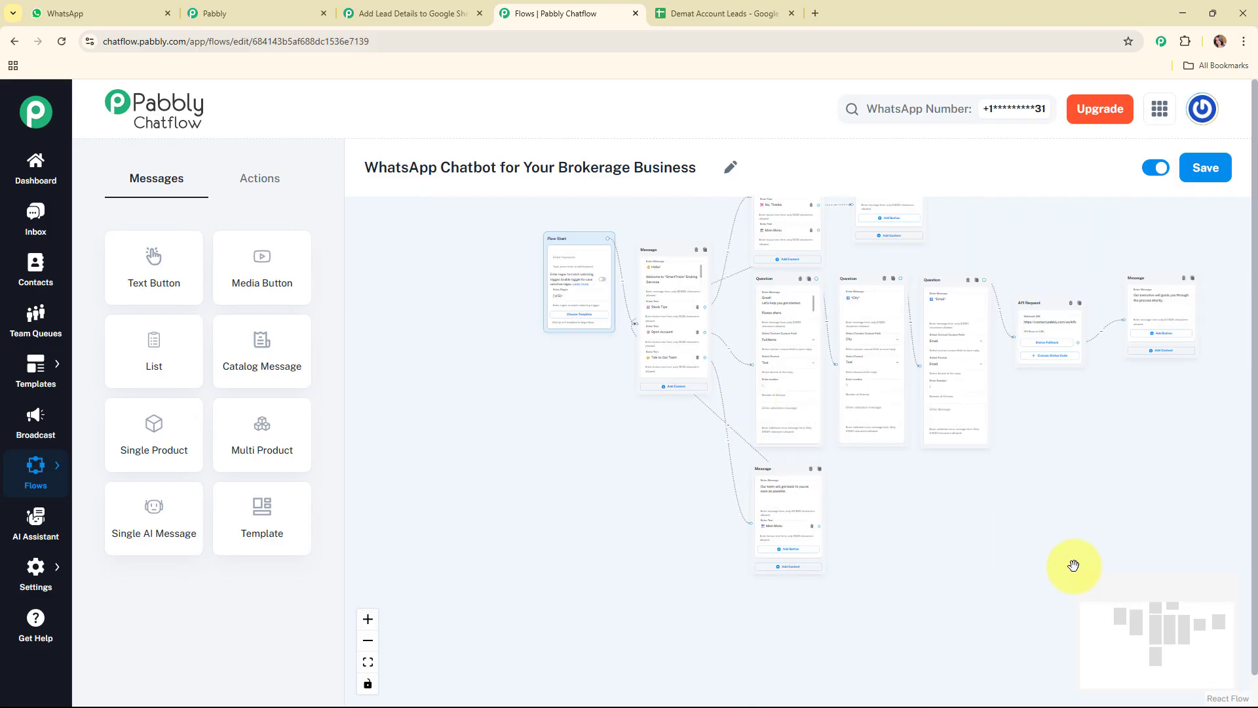
drag(1146, 648, 1170, 608)
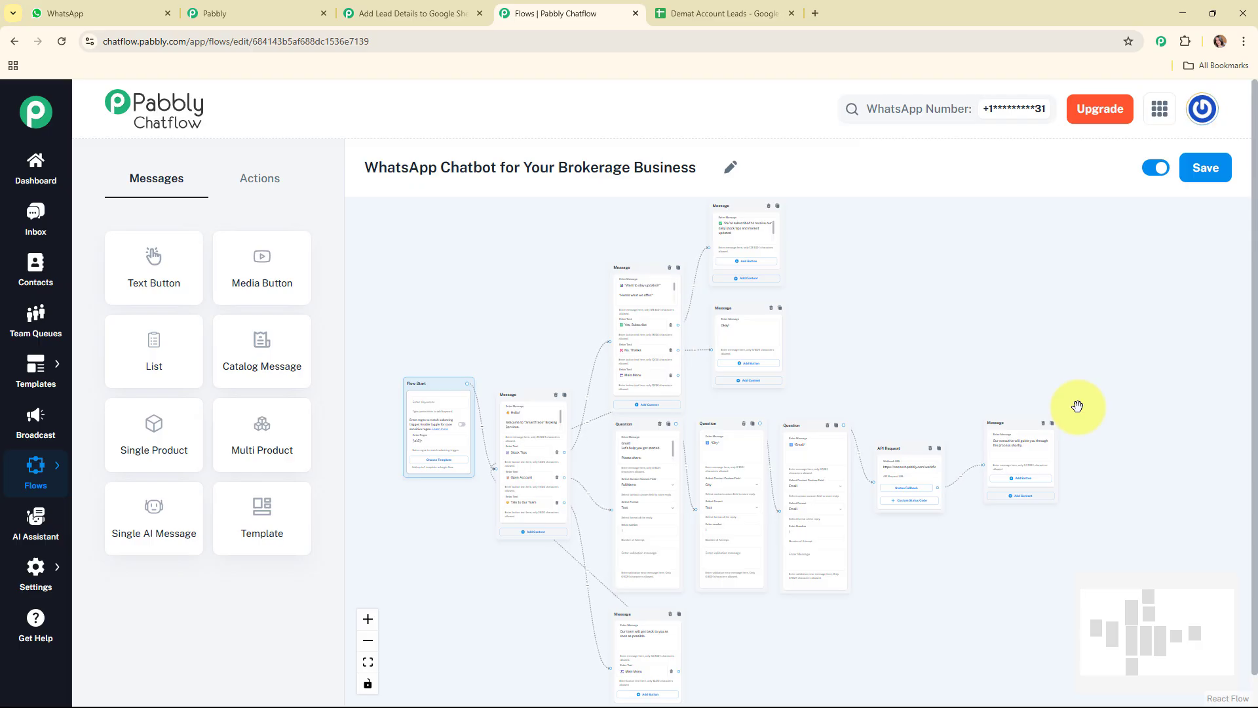
click(1214, 172)
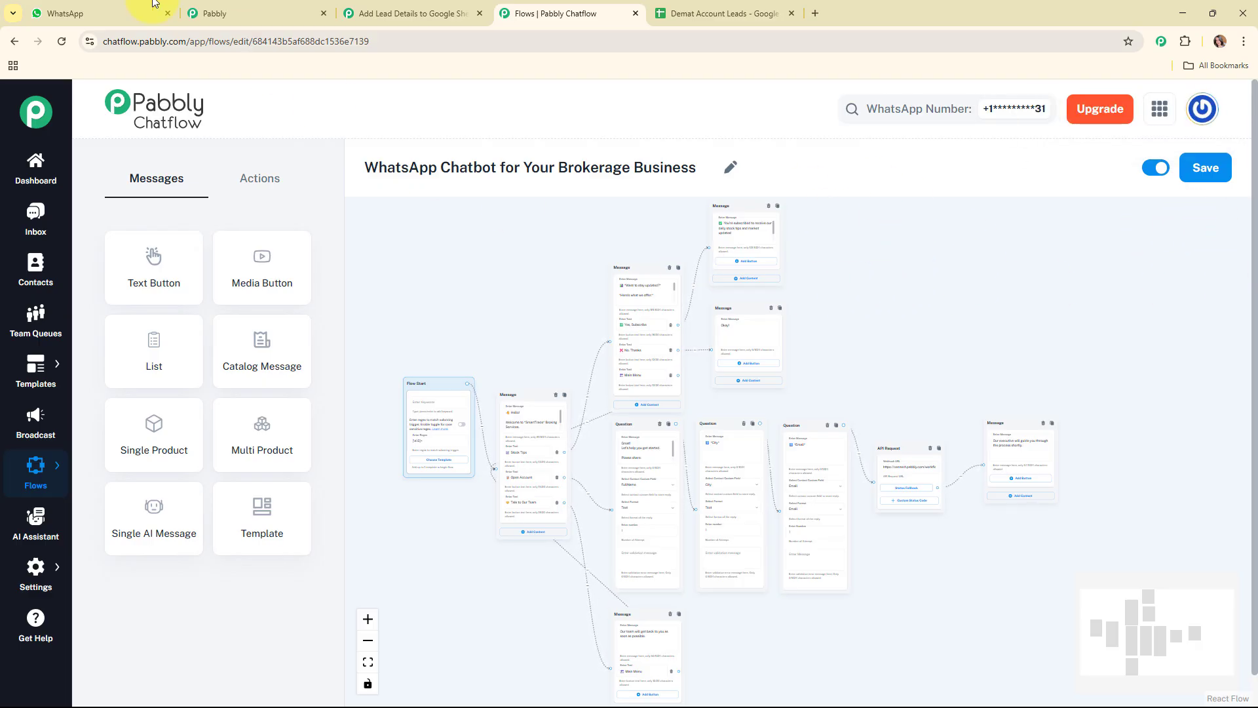
Switch to WhatsApp and clear the Pabbly Chatflow chat
click(100, 12)
click(305, 402)
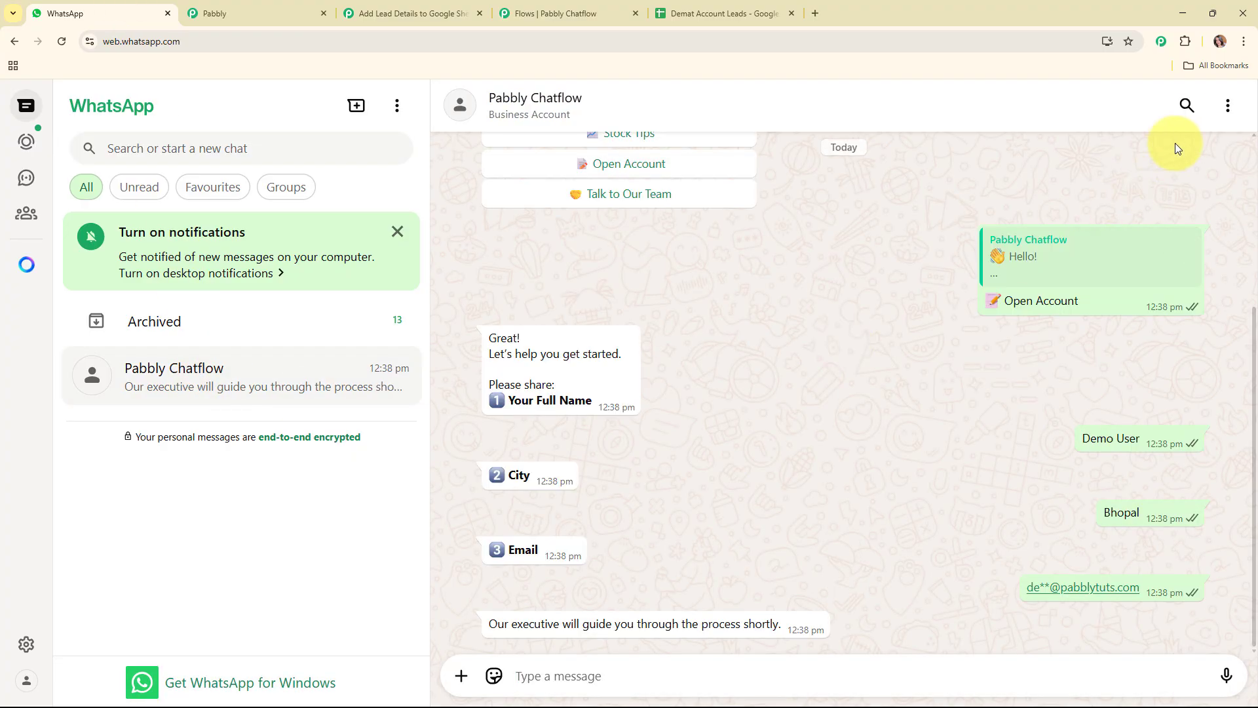
click(1228, 105)
click(1120, 390)
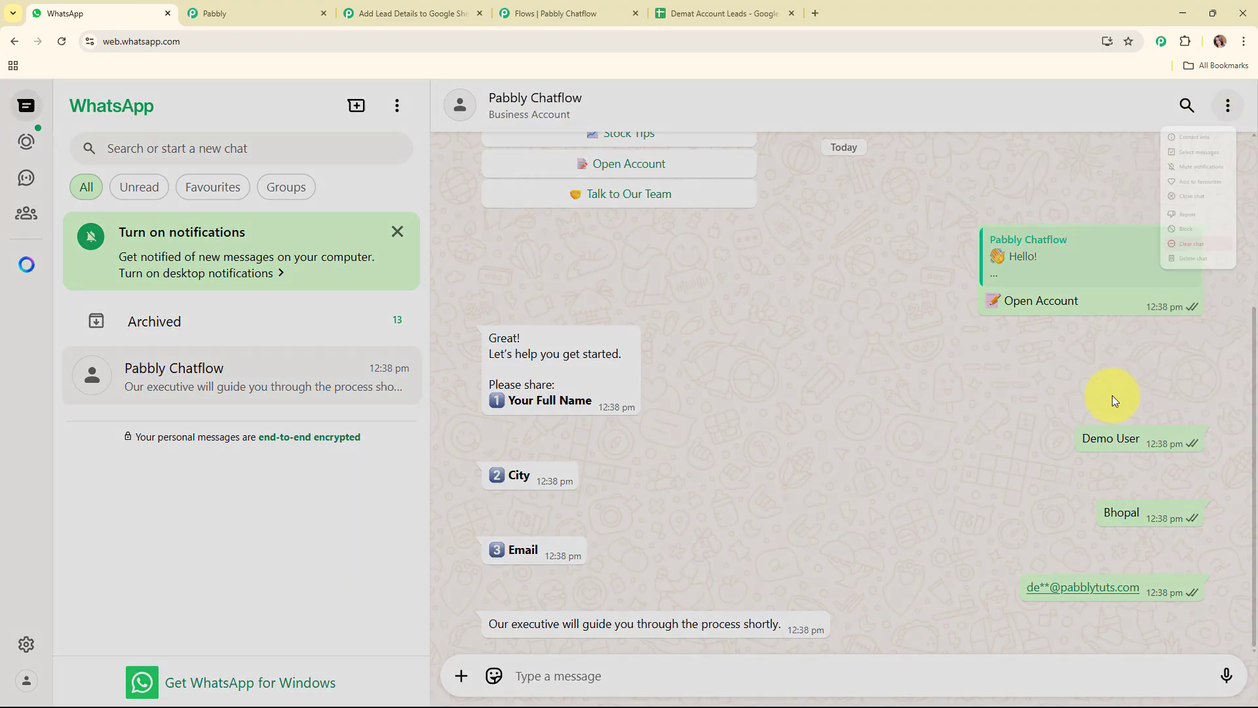
click(752, 453)
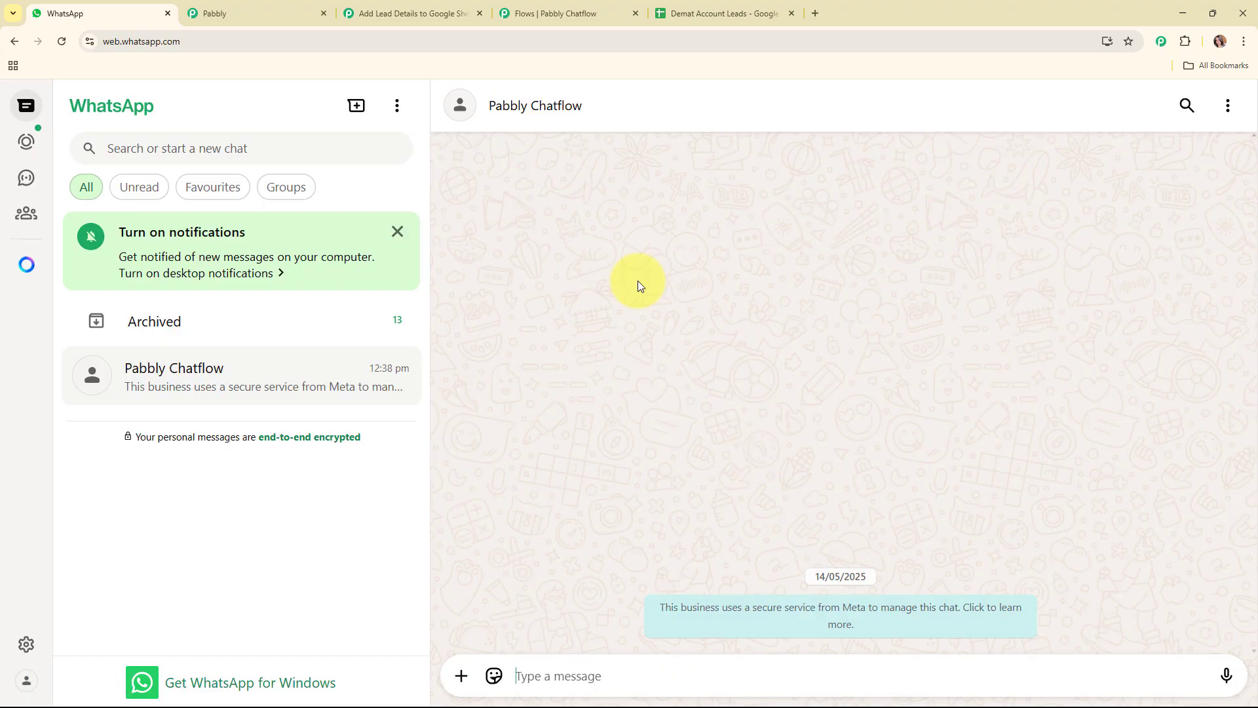
Send "Hey tell me about some stock tips" to the chatbot and reply with Stock Tips followed by Open Account
text(H)
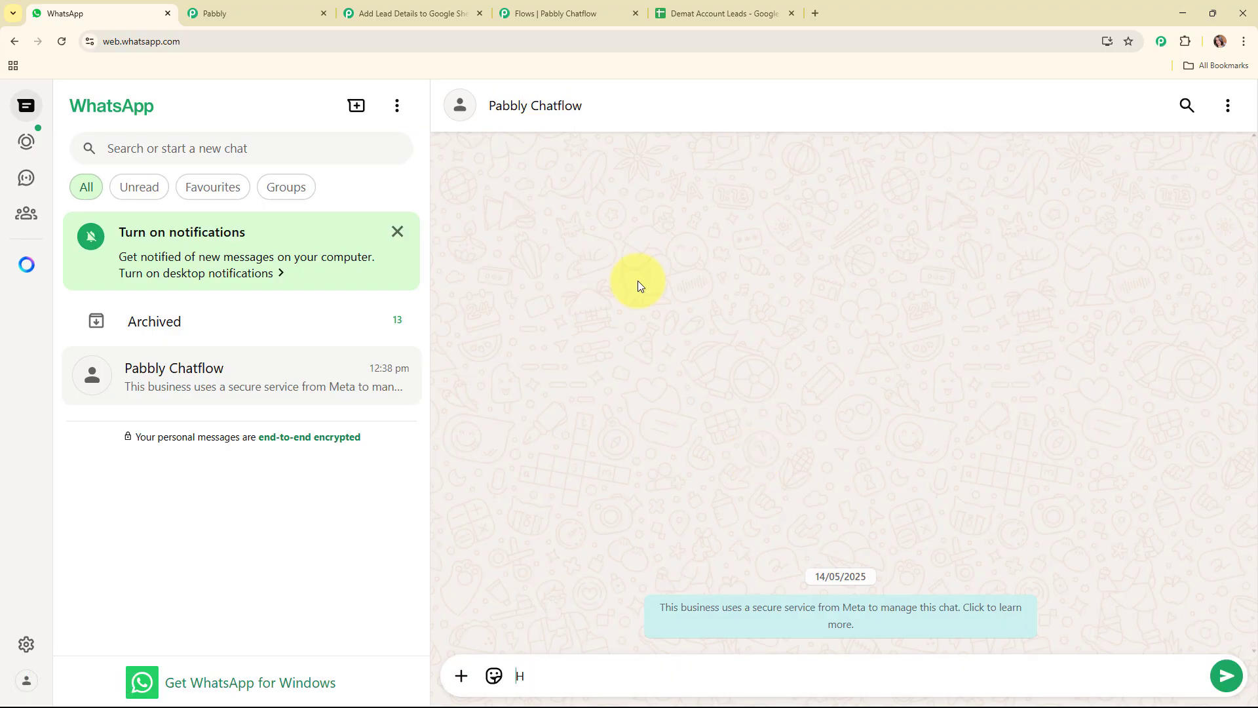
text(ey)
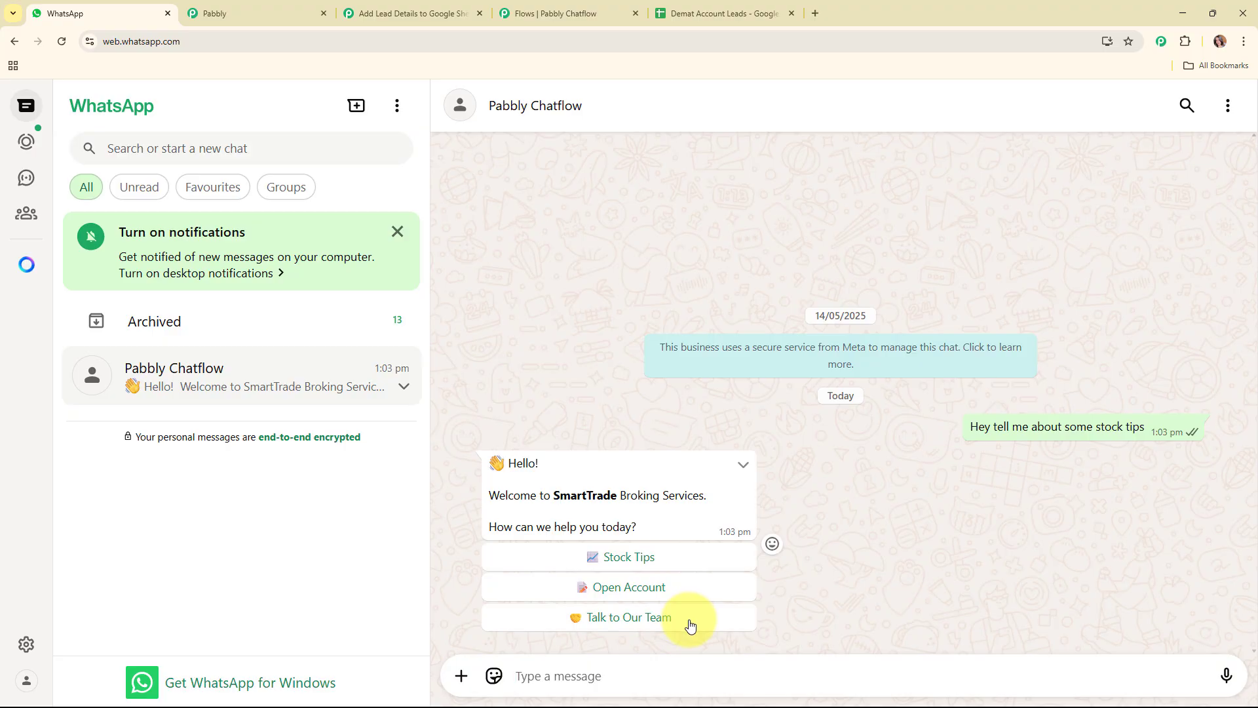
click(672, 556)
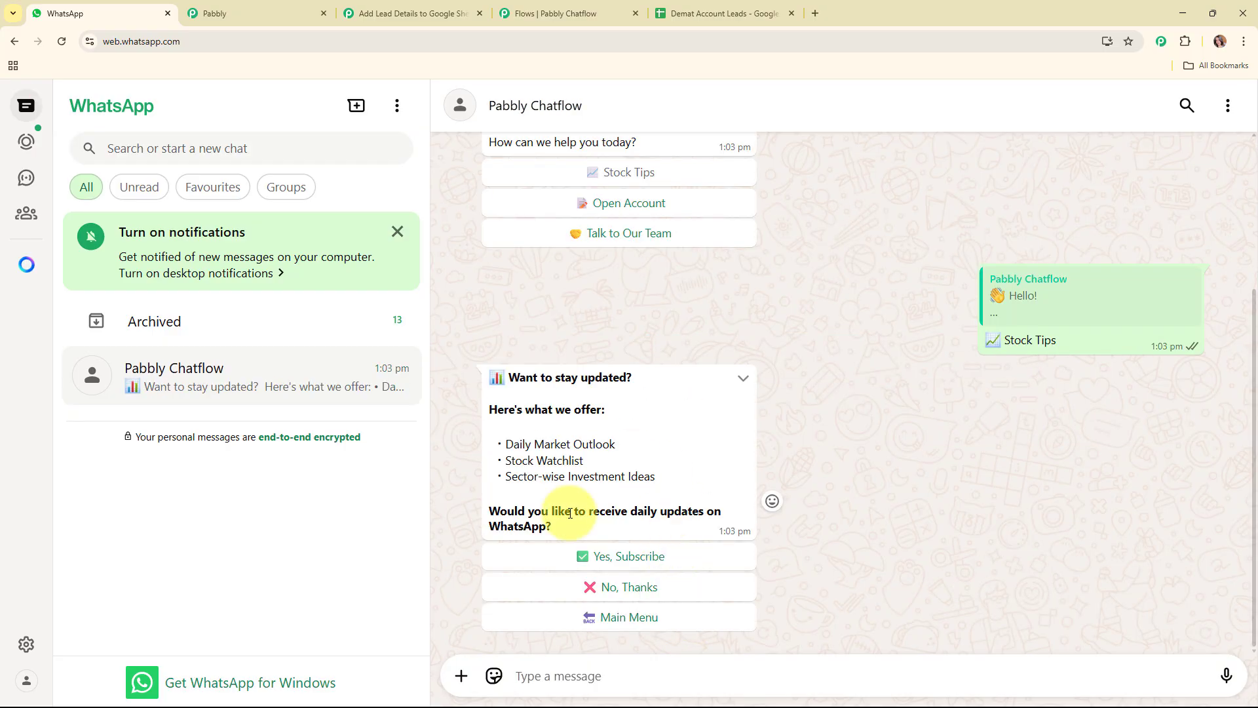
click(632, 207)
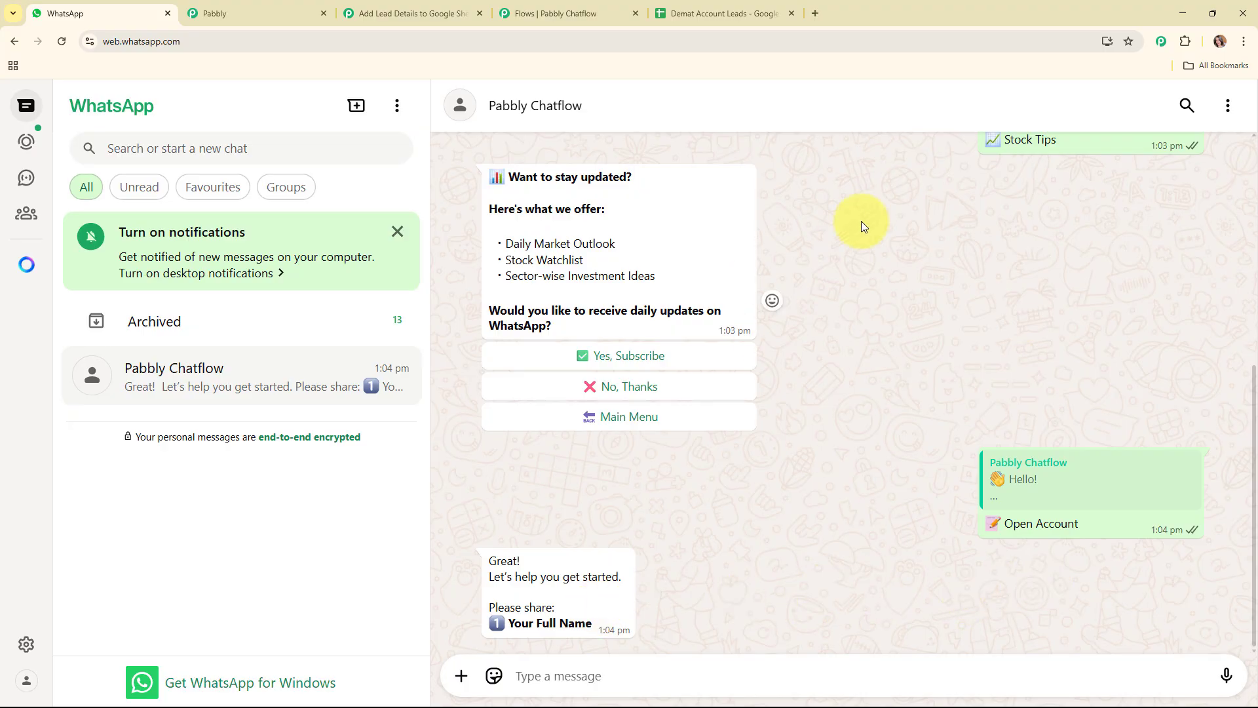
Switch to Google Sheets to check the lead rows in Demat Account Leads, and return to the WhatsApp chat
click(682, 13)
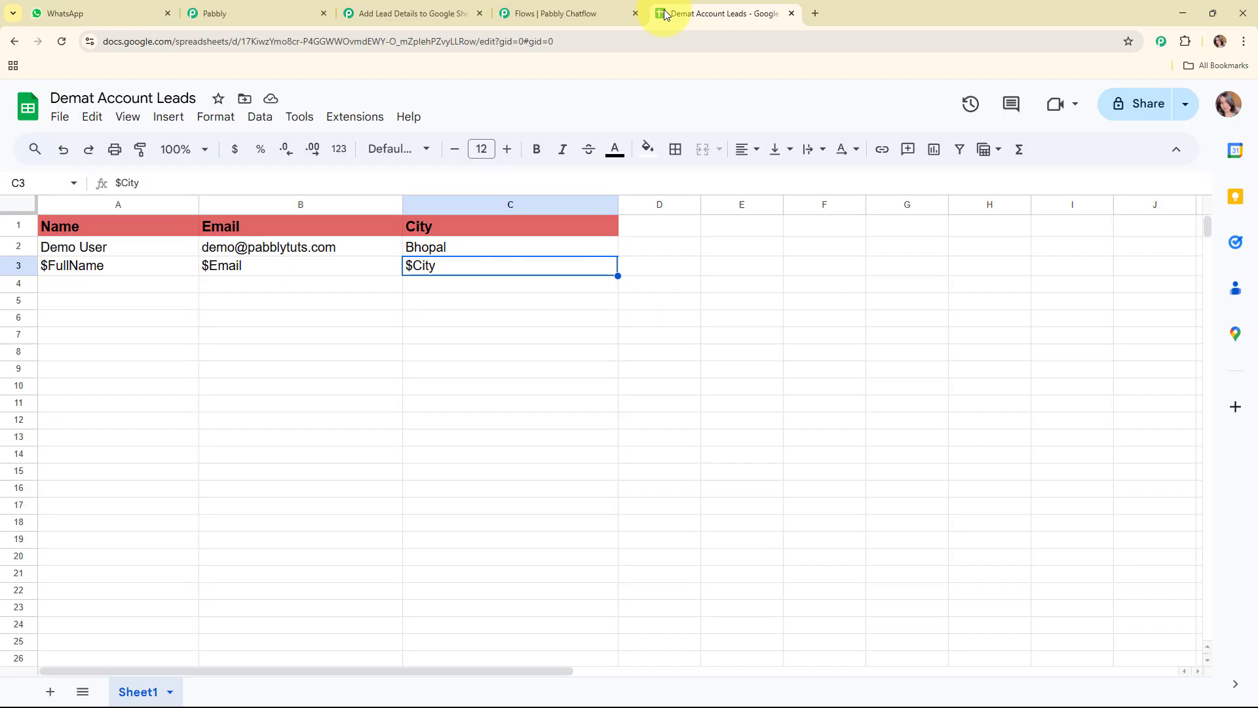
click(165, 283)
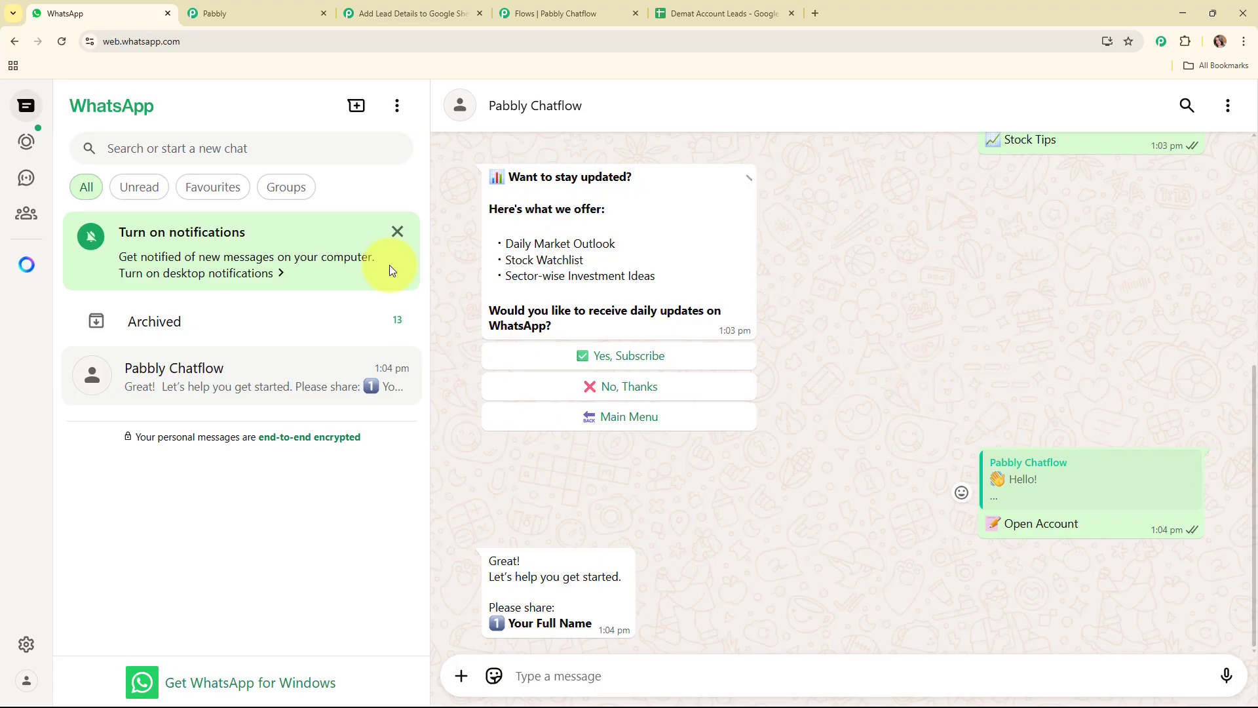
Switch to Pabbly Chatflow and review the finished chatbot flow alongside the Add Lead Details to Google Sheets workflow in Pabbly Connect
click(543, 13)
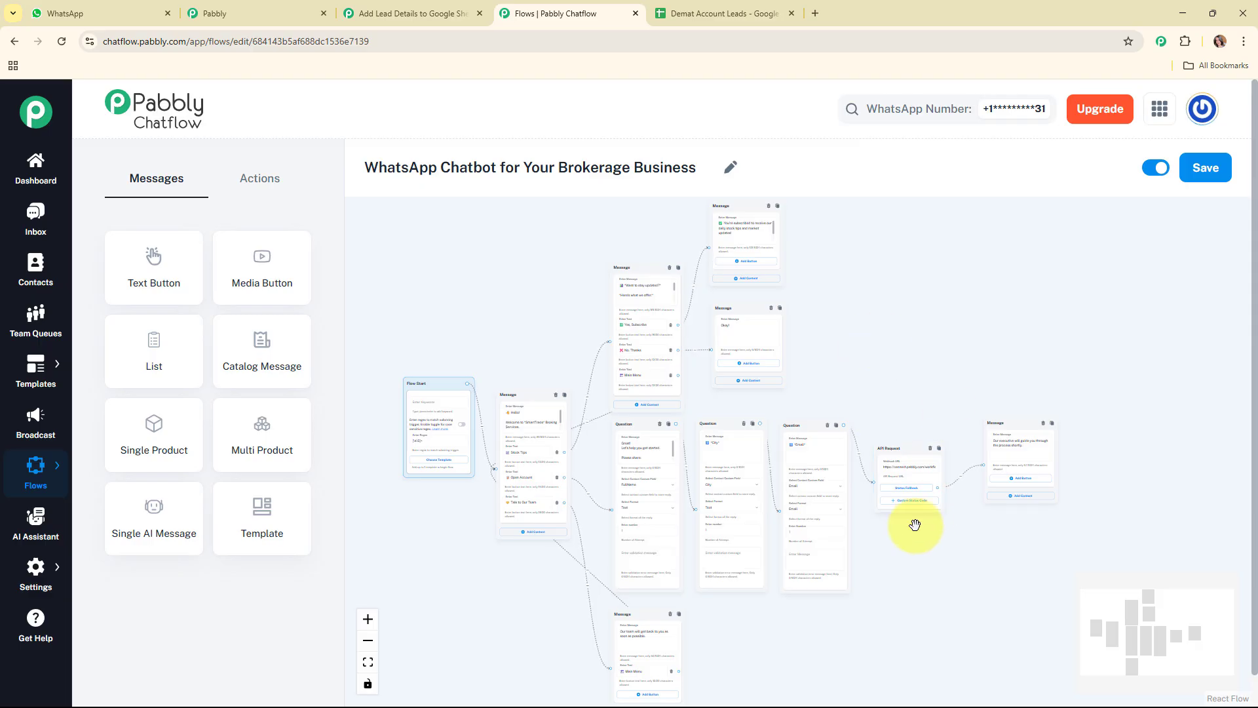
click(423, 8)
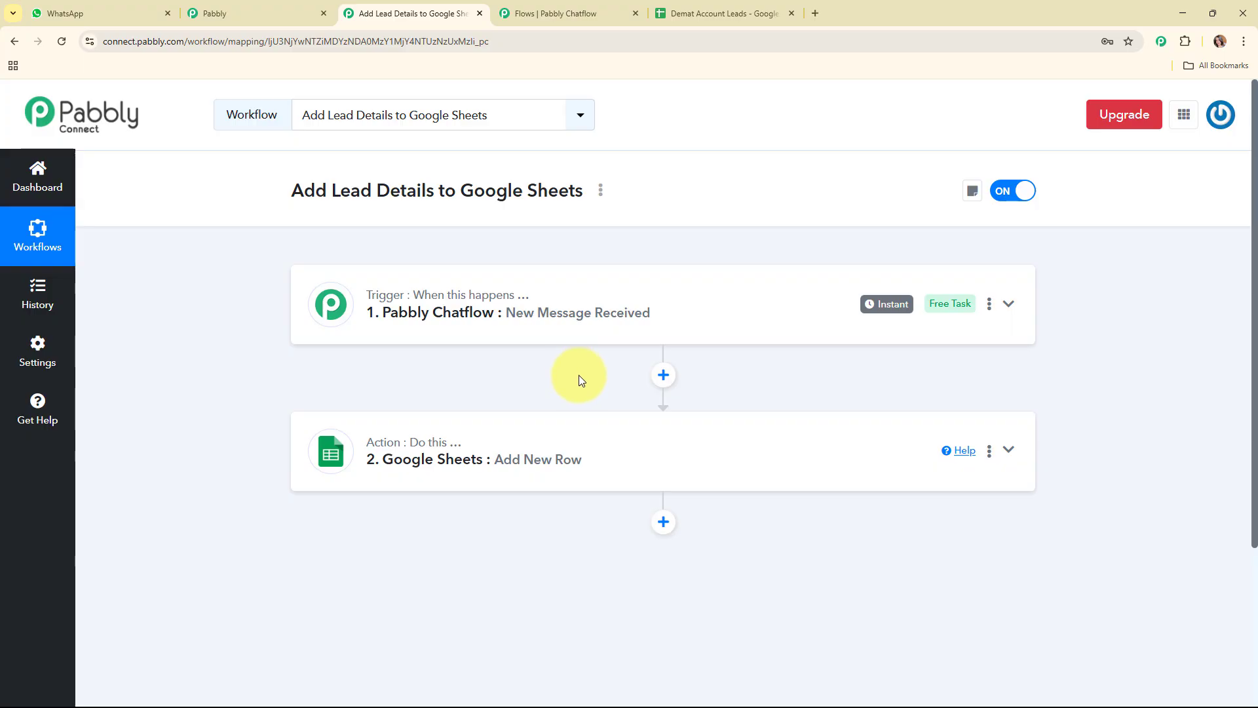
click(529, 8)
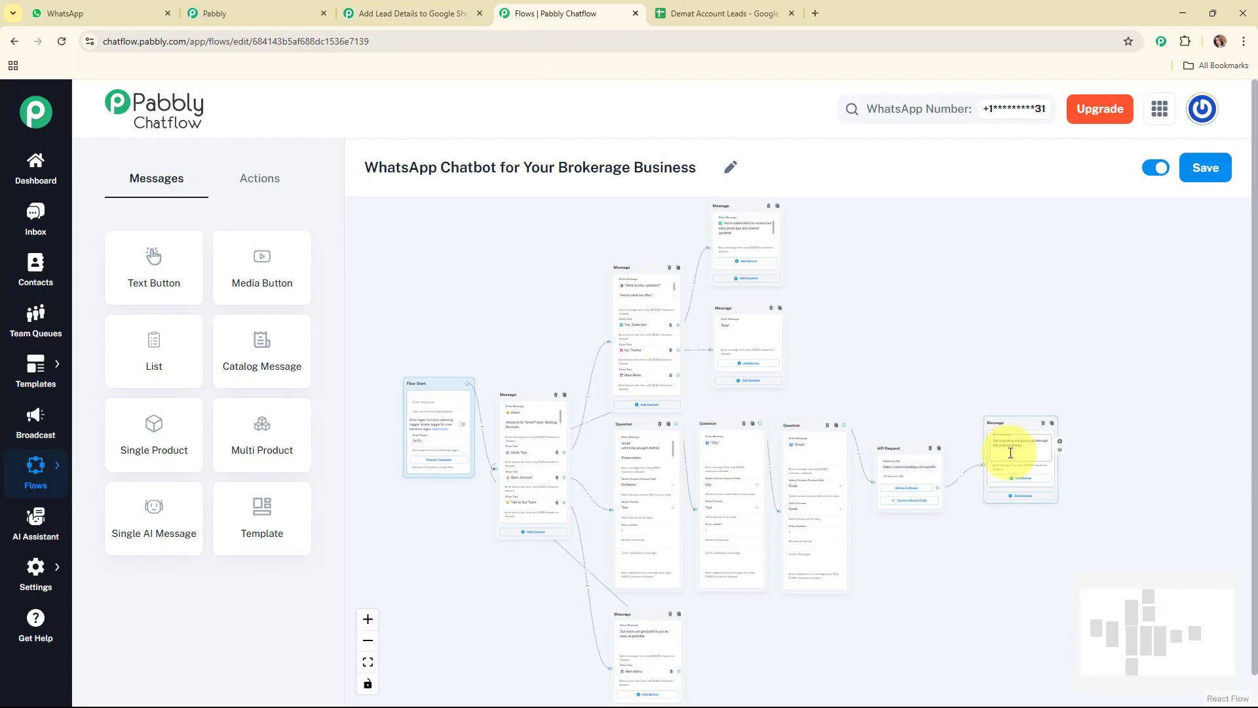